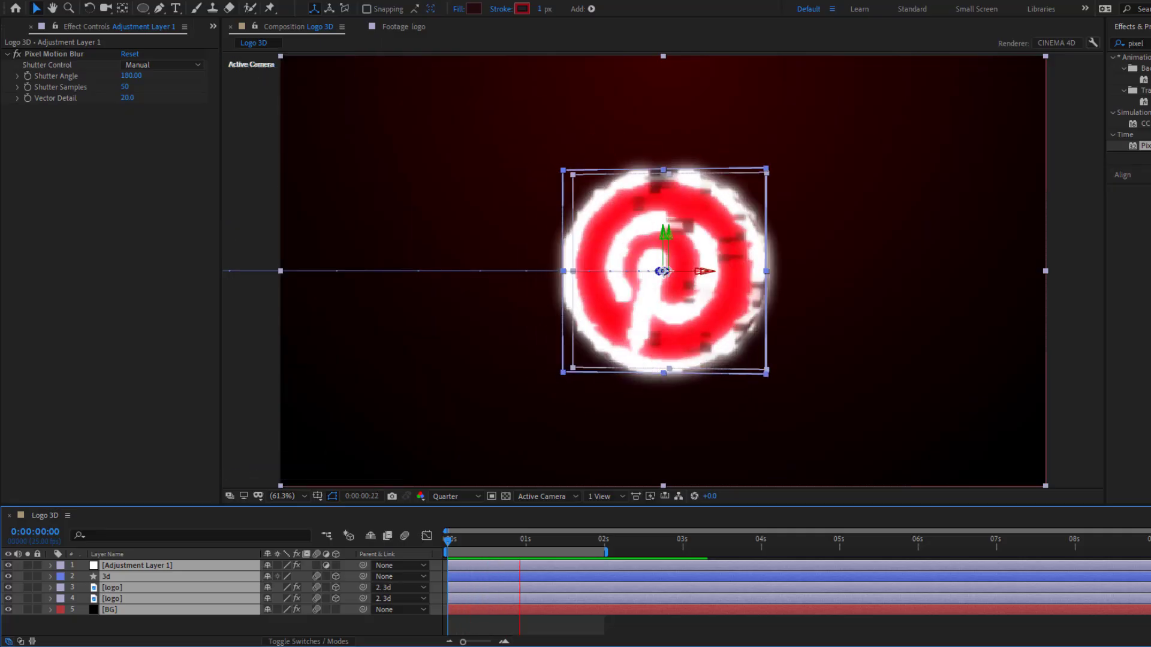
Preview the finished spinning logo animation from an angled view.
key("F11")
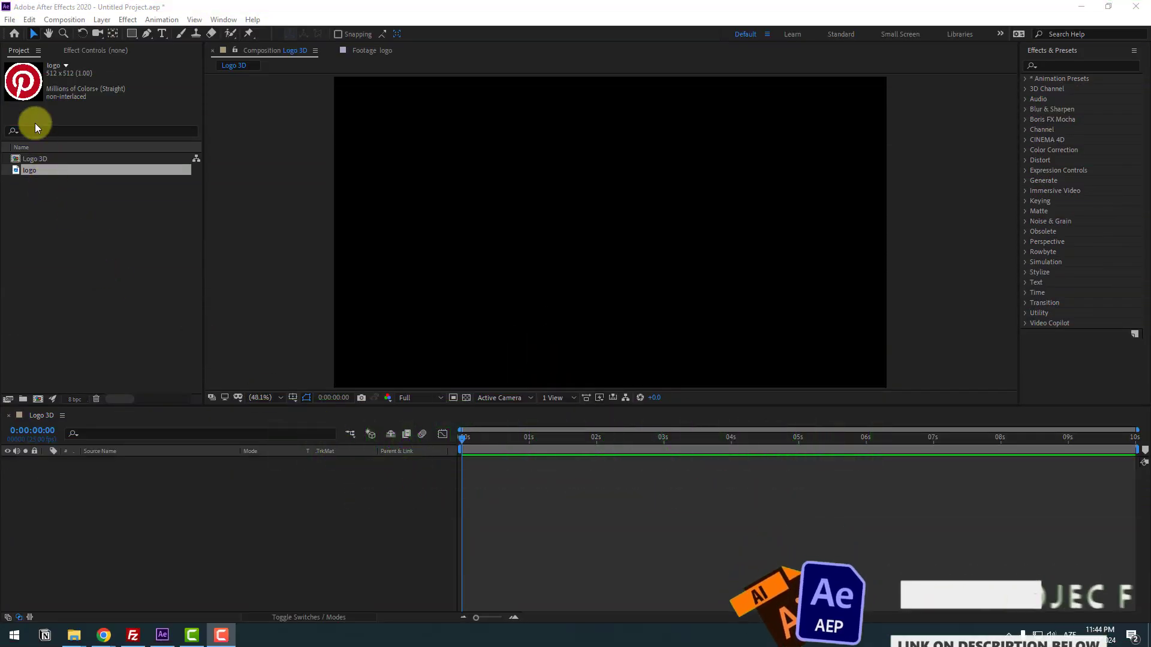
Place the logo image into Logo 3D and enable its 3D Layer switch.
left_click_drag(31, 171, 93, 523)
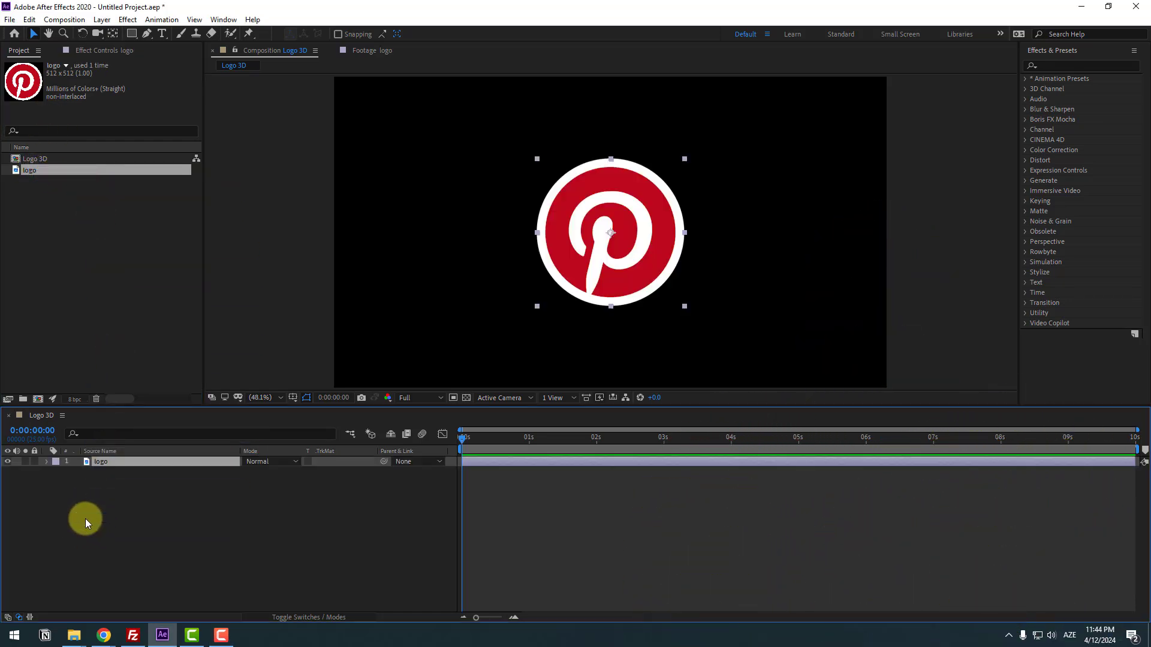
left_click(284, 617)
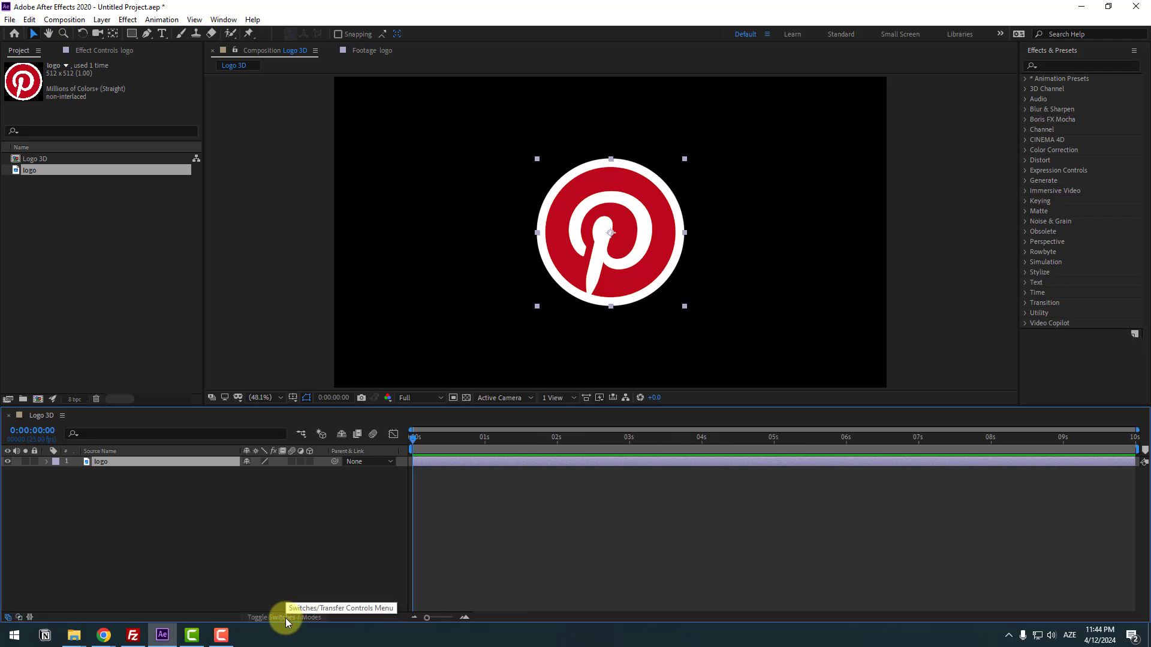
left_click(309, 462)
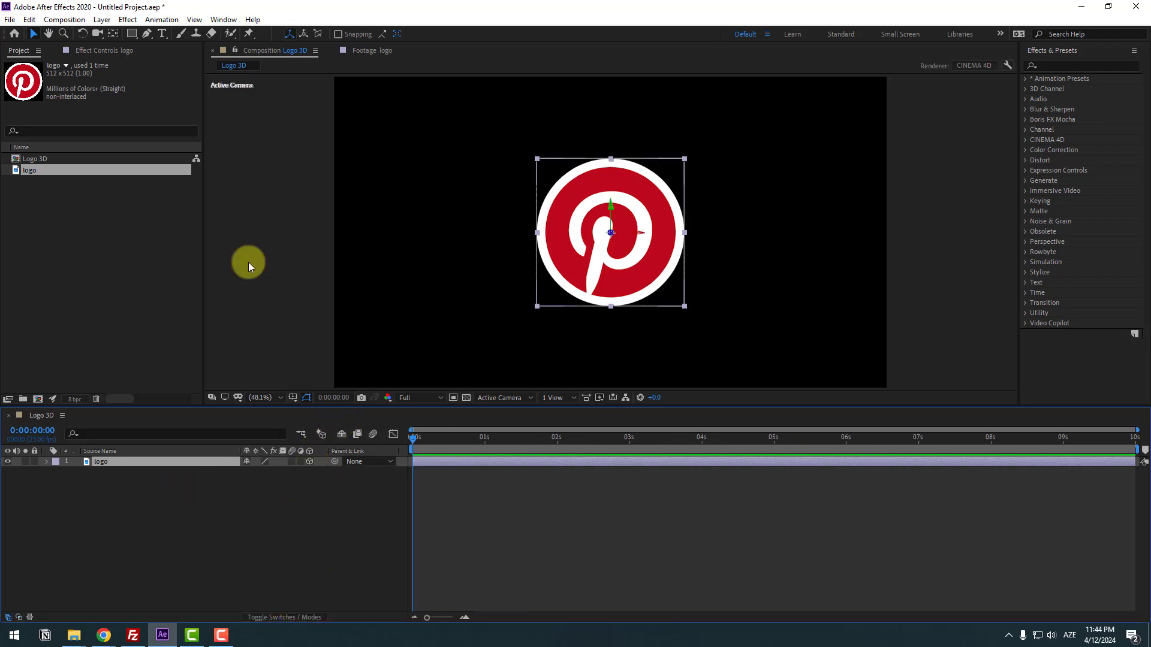
Choose the Ellipse tool from the shape tools and deselect the logo layer.
left_click(133, 34)
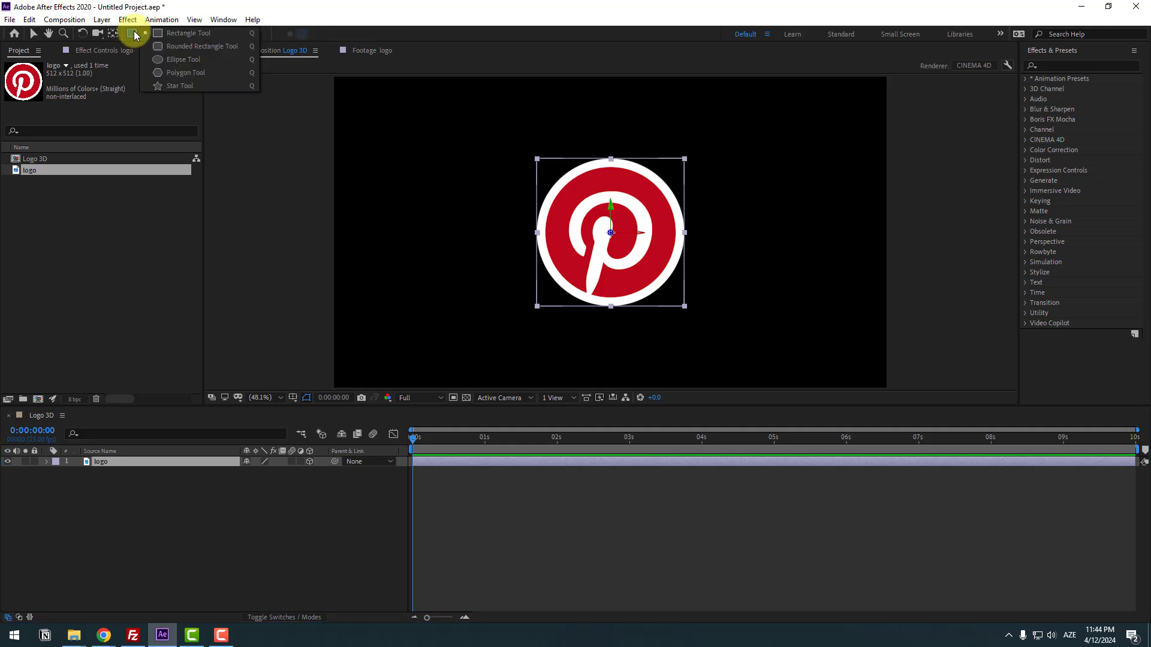
left_click(183, 60)
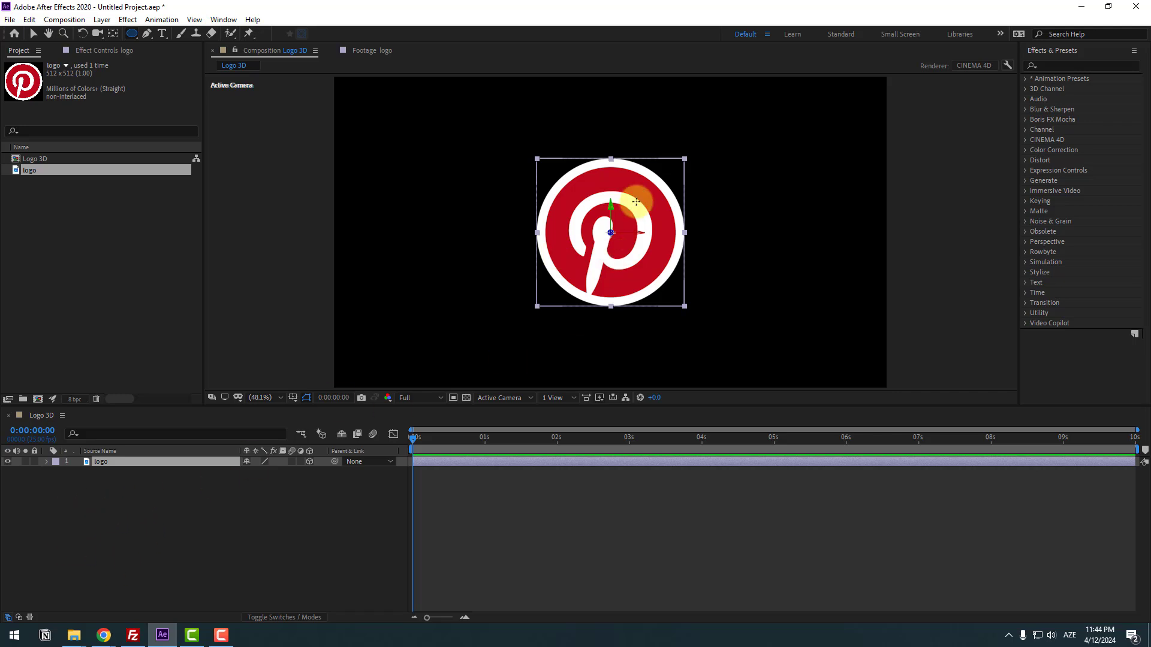
left_click(191, 505)
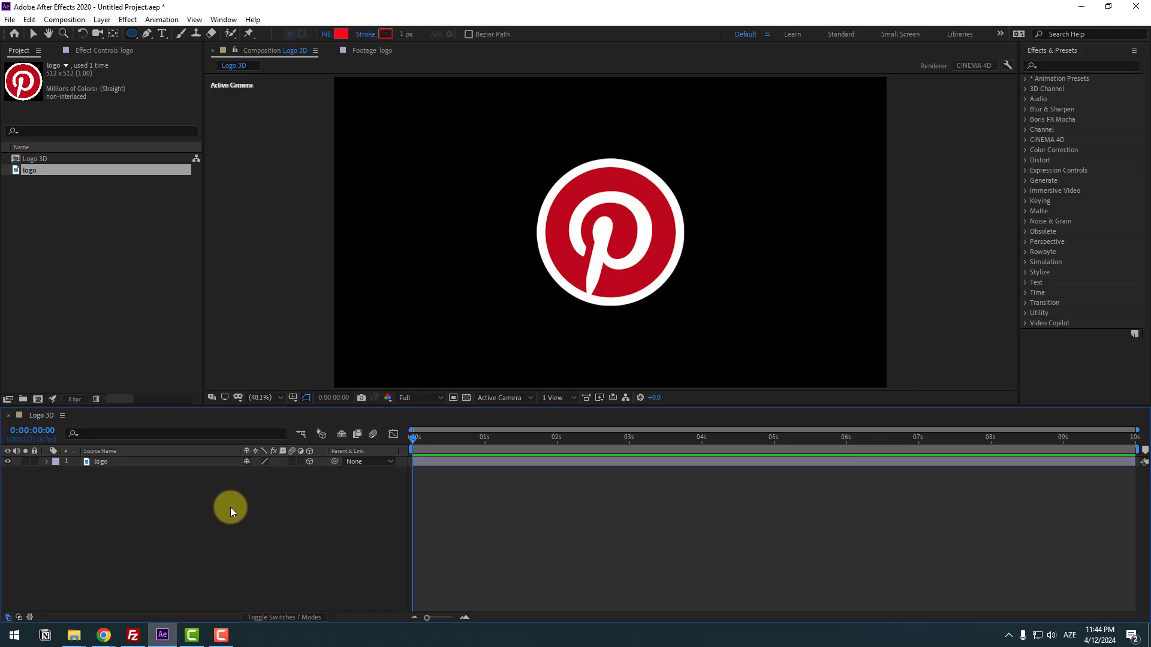
Draw a red circle over the logo, then return to the Selection tool.
left_click_drag(552, 165, 672, 309)
left_click(34, 35)
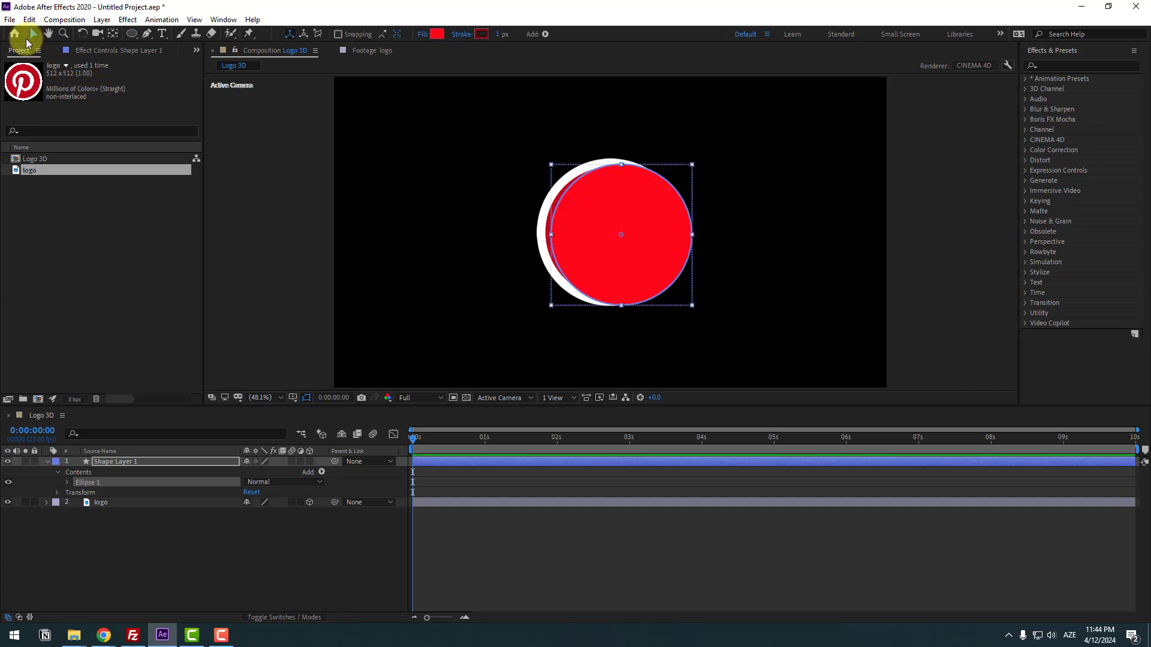
left_click(90, 557)
Centre the circle horizontally and vertically with the Align panel.
left_click(223, 20)
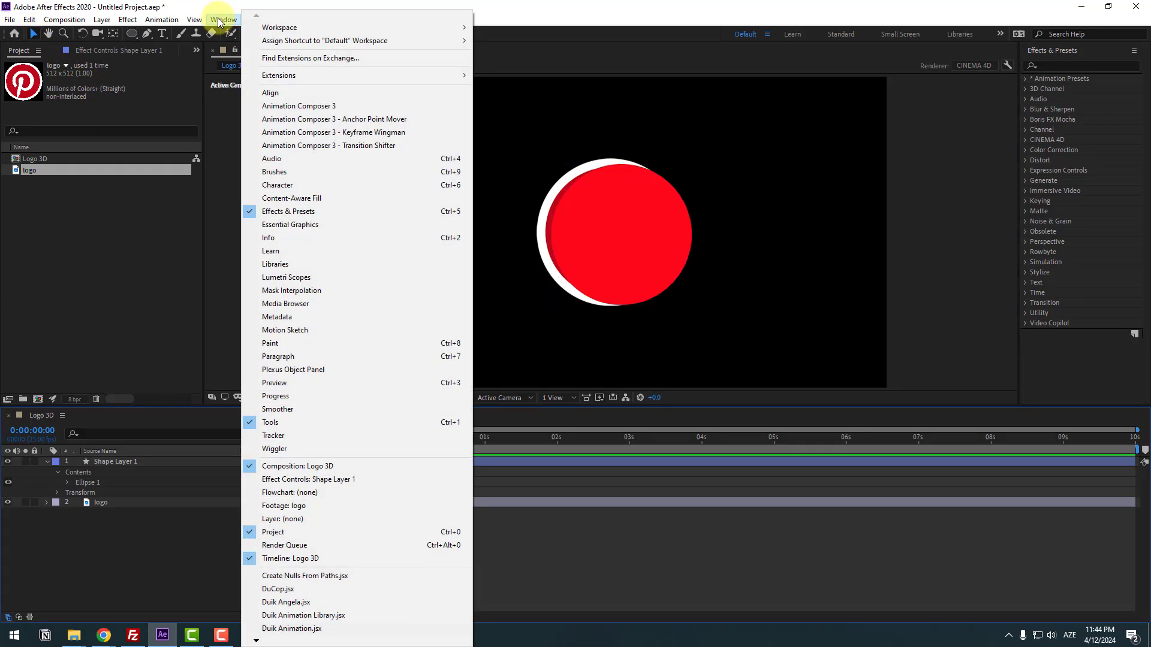
left_click(290, 95)
key("apostrophe")
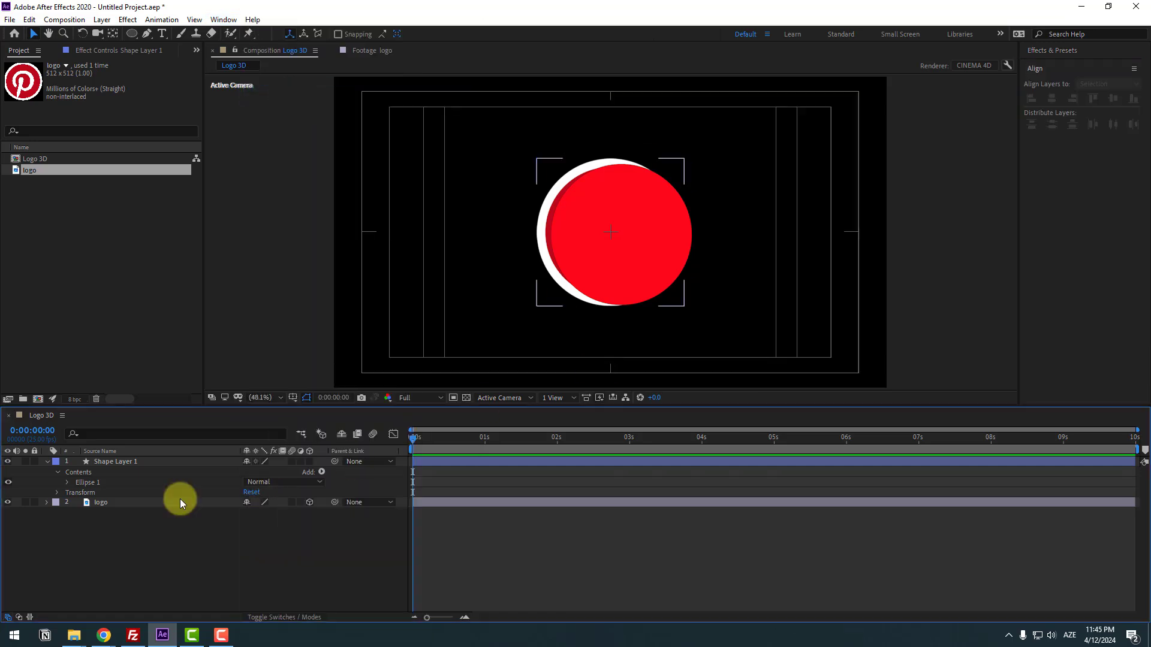
left_click(106, 464)
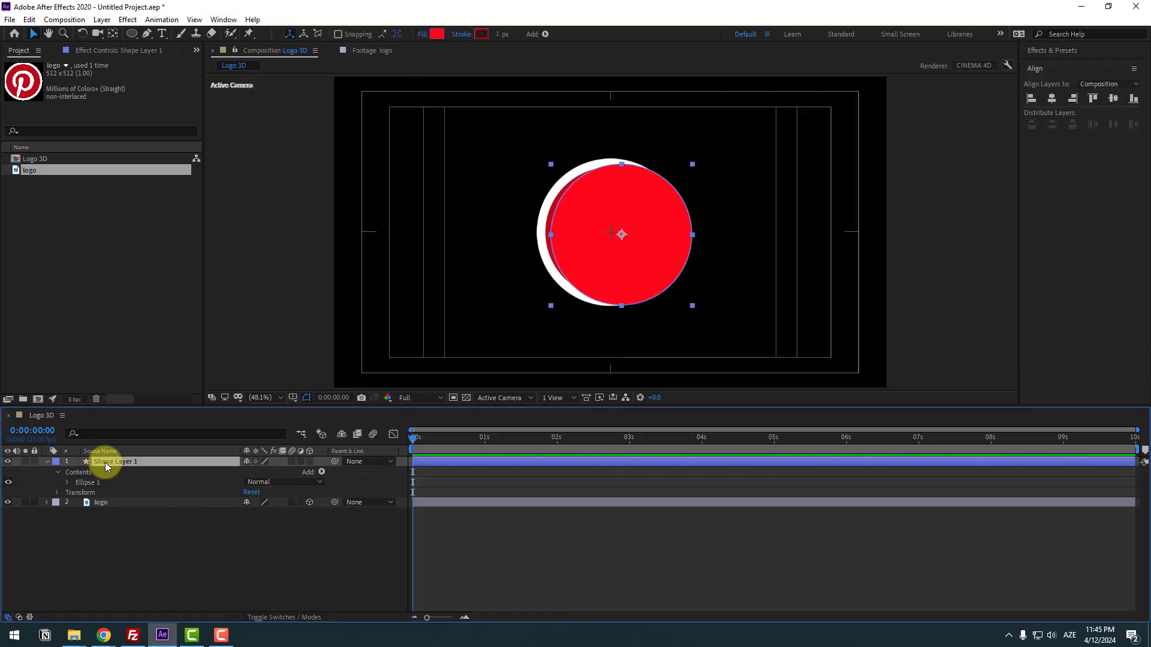
left_click(1052, 98)
left_click(1111, 100)
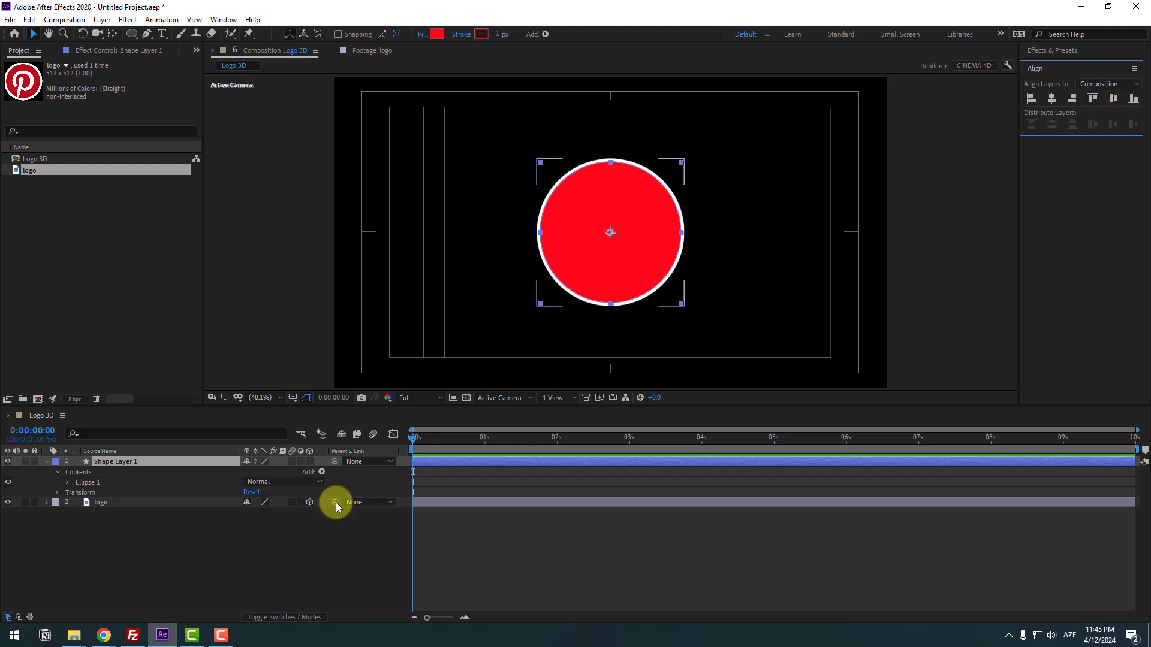
Set the circle's Ellipse Path 1 size to 512 × 512.
left_click(67, 483)
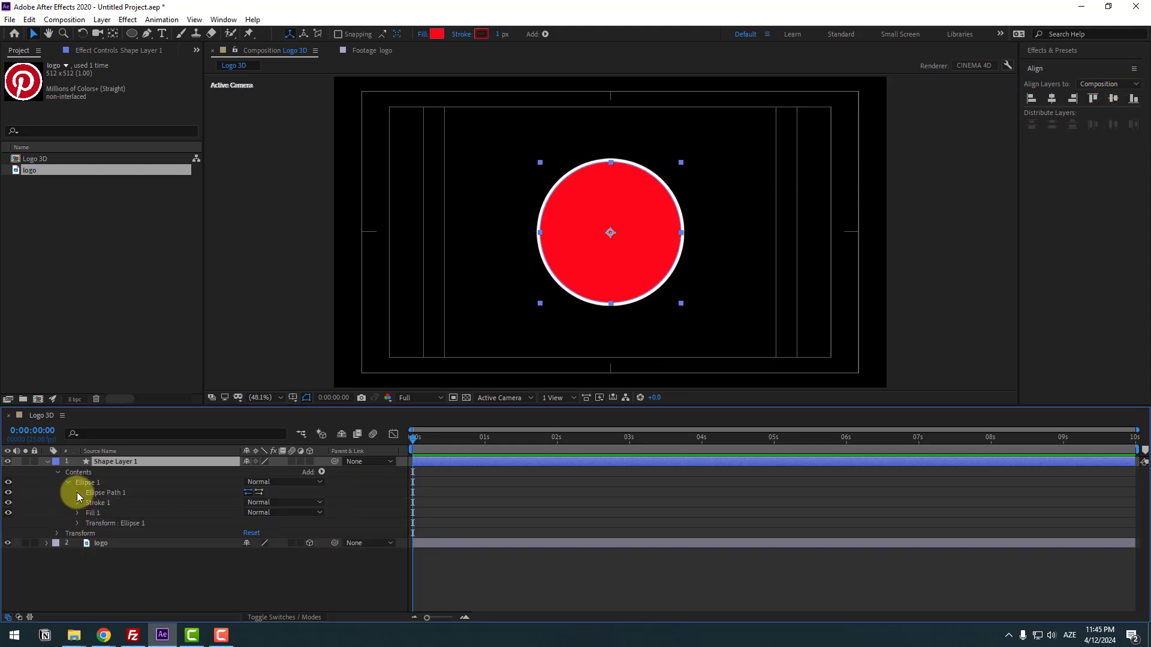
left_click(77, 492)
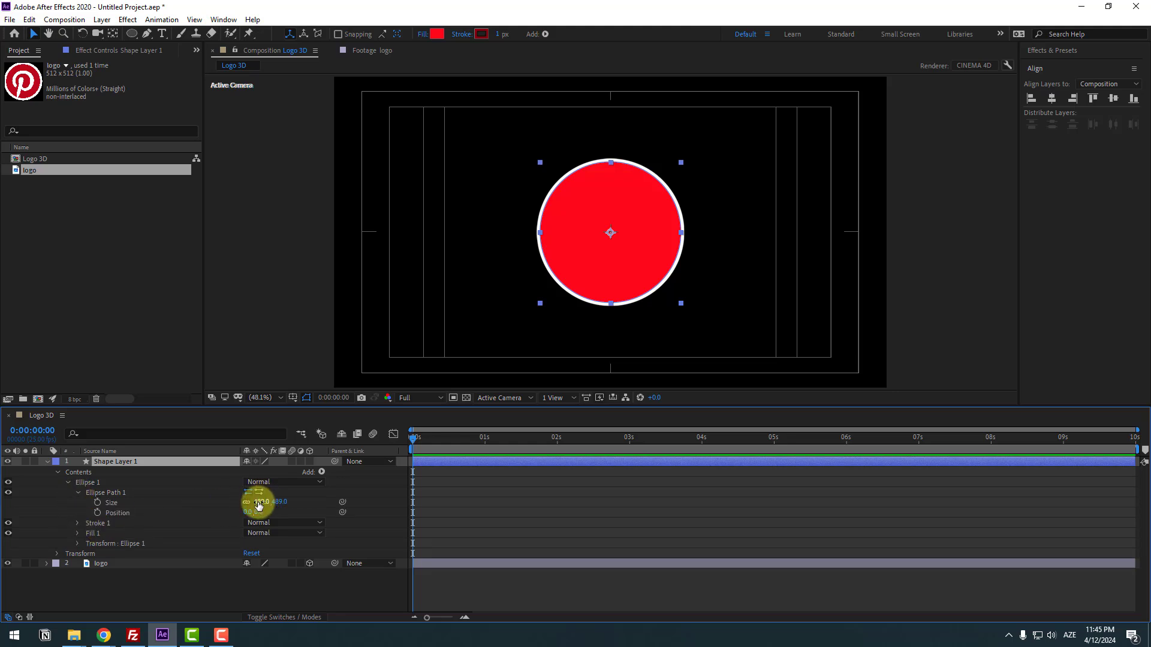
left_click_drag(260, 502, 271, 503)
left_click(488, 270)
scroll(487, 270, "up", 1)
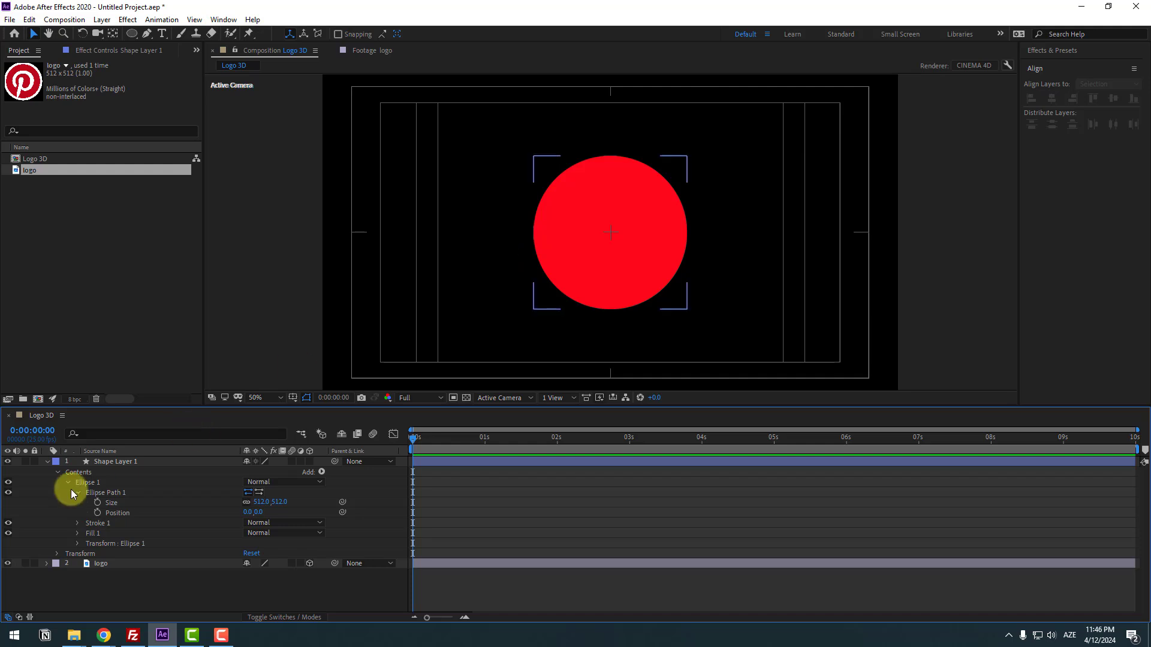
Rename Shape Layer 1 to '3d'.
left_click(110, 462)
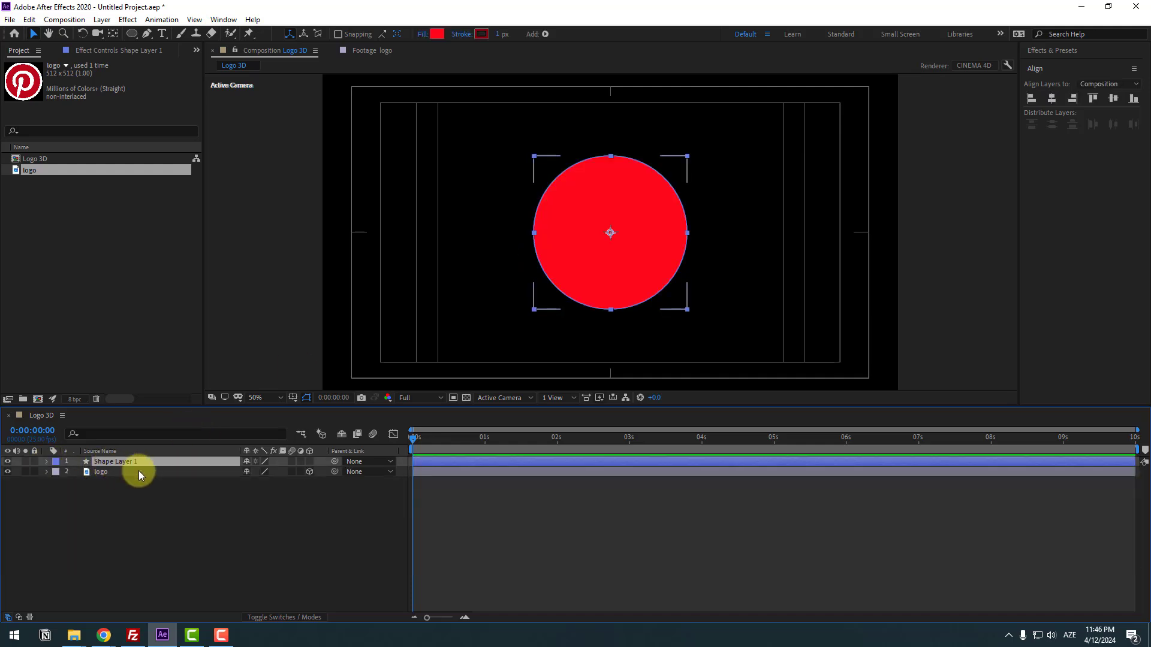
key("Return")
type("3d")
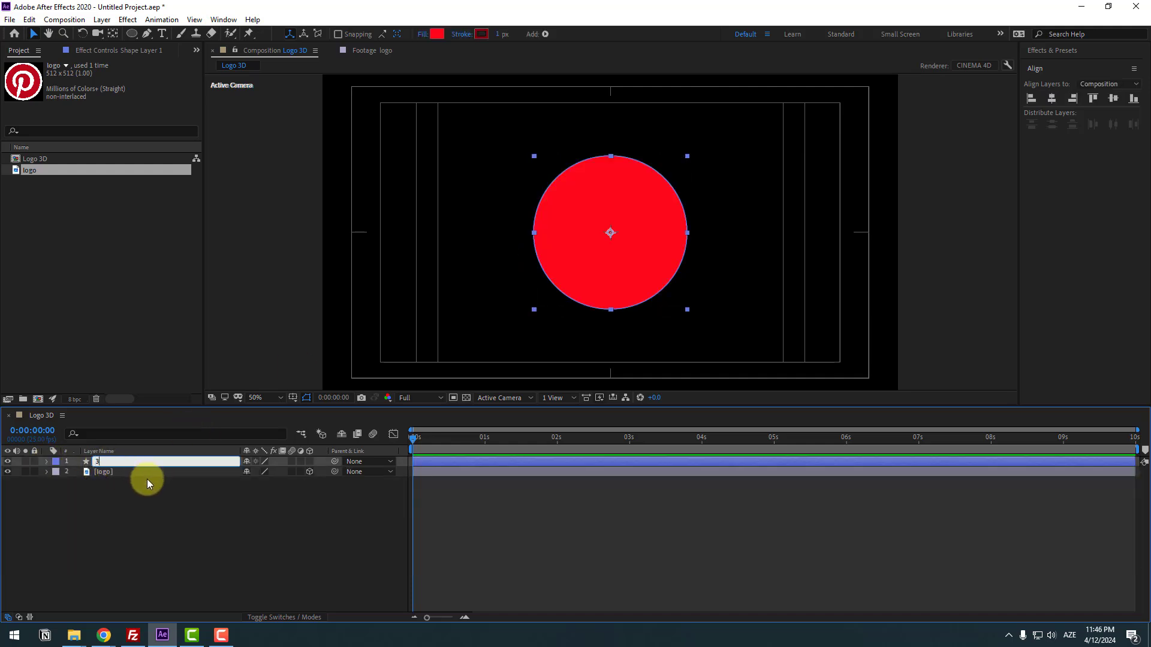
key("Return")
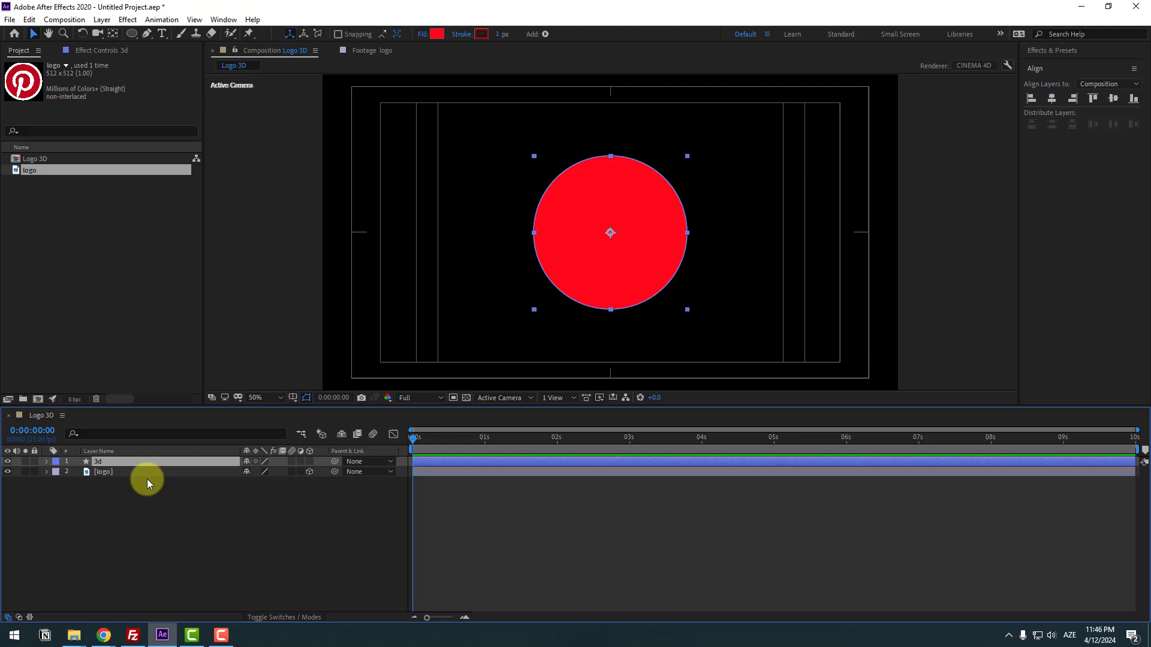
Enable the 3D Layer switch on the 3d layer and collapse its ellipse properties.
left_click(310, 462)
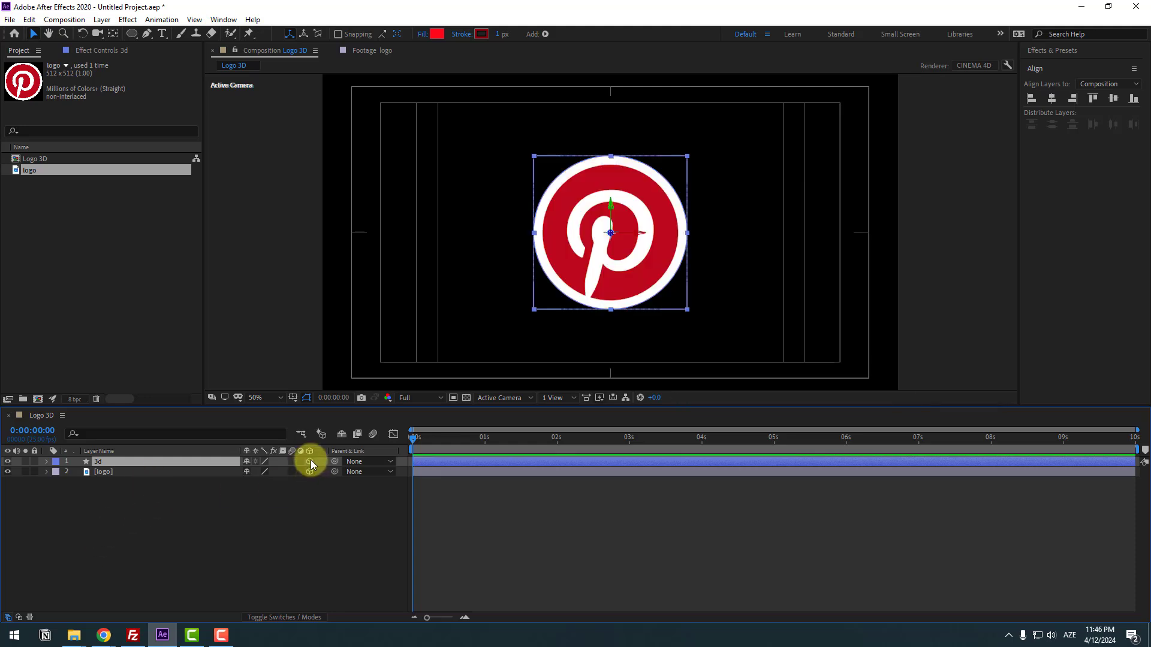
left_click(47, 462)
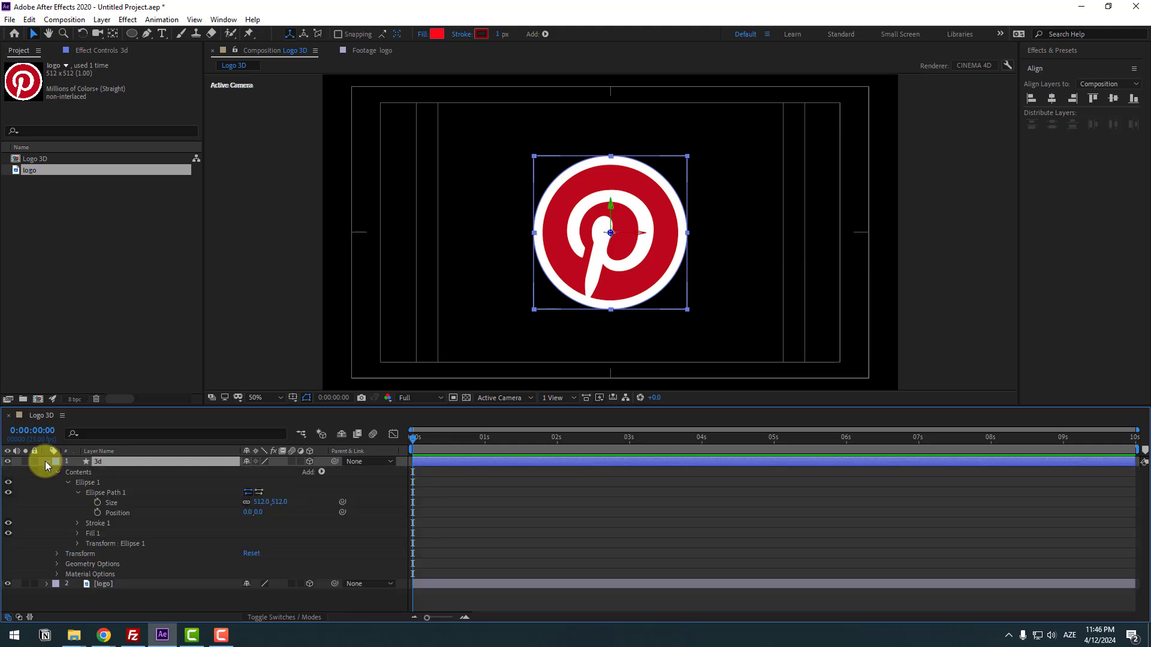
left_click(66, 483)
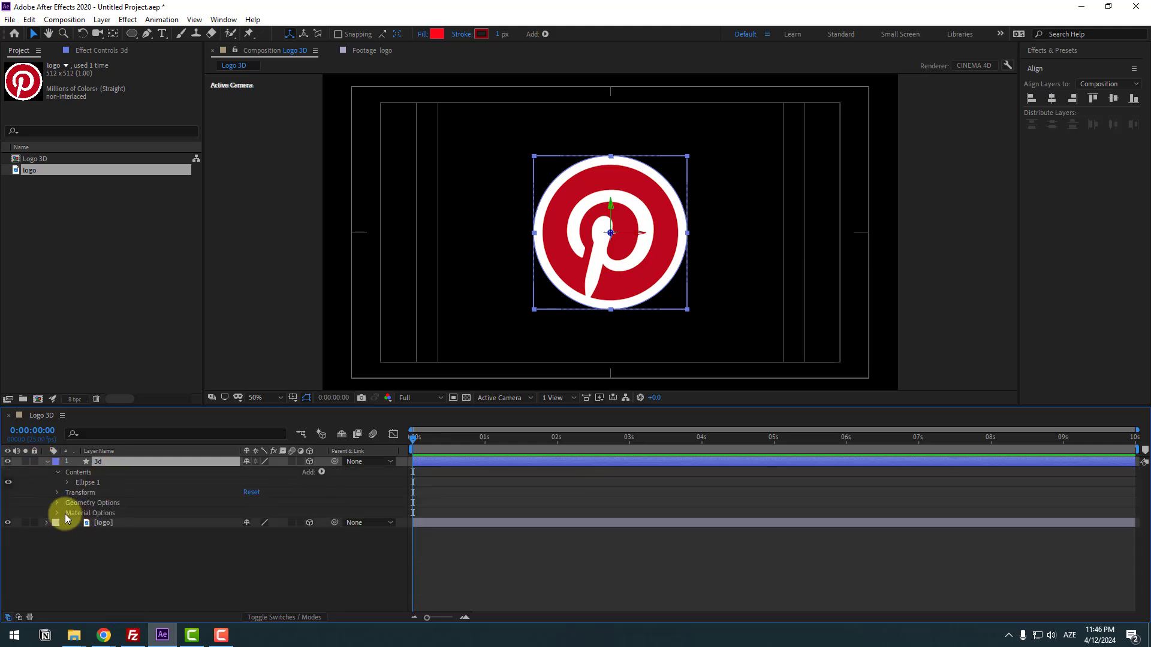
left_click(141, 576)
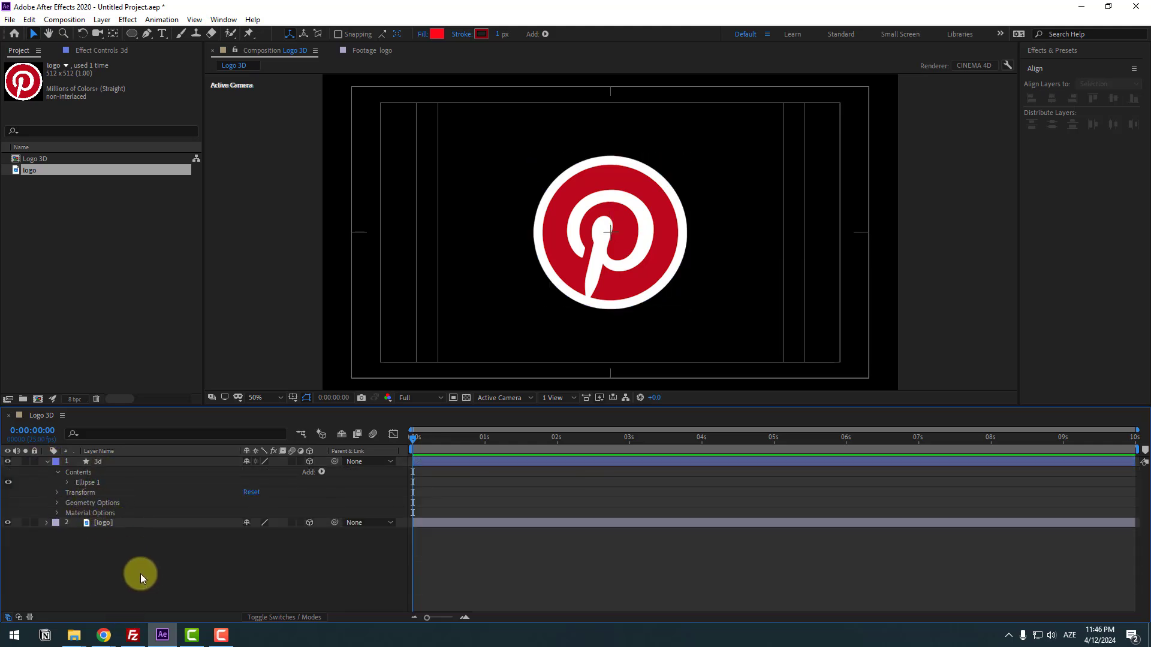
right_click(125, 563)
Keep CINEMA 4D as the composition's 3D renderer in Composition Settings.
left_click(203, 448)
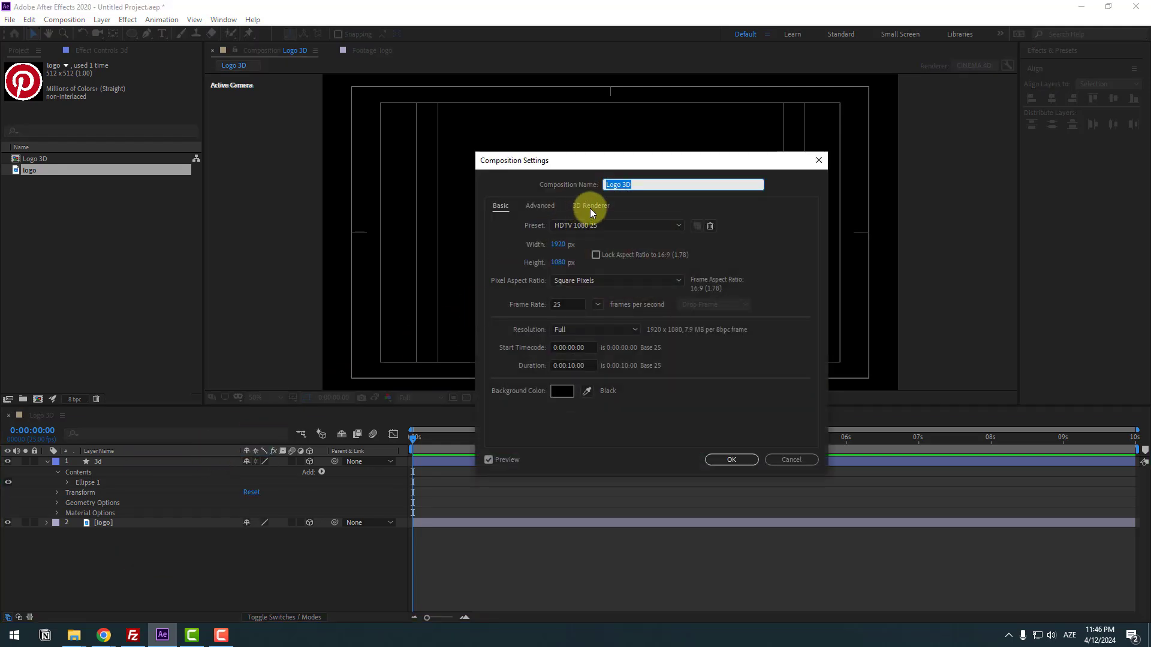
left_click(591, 208)
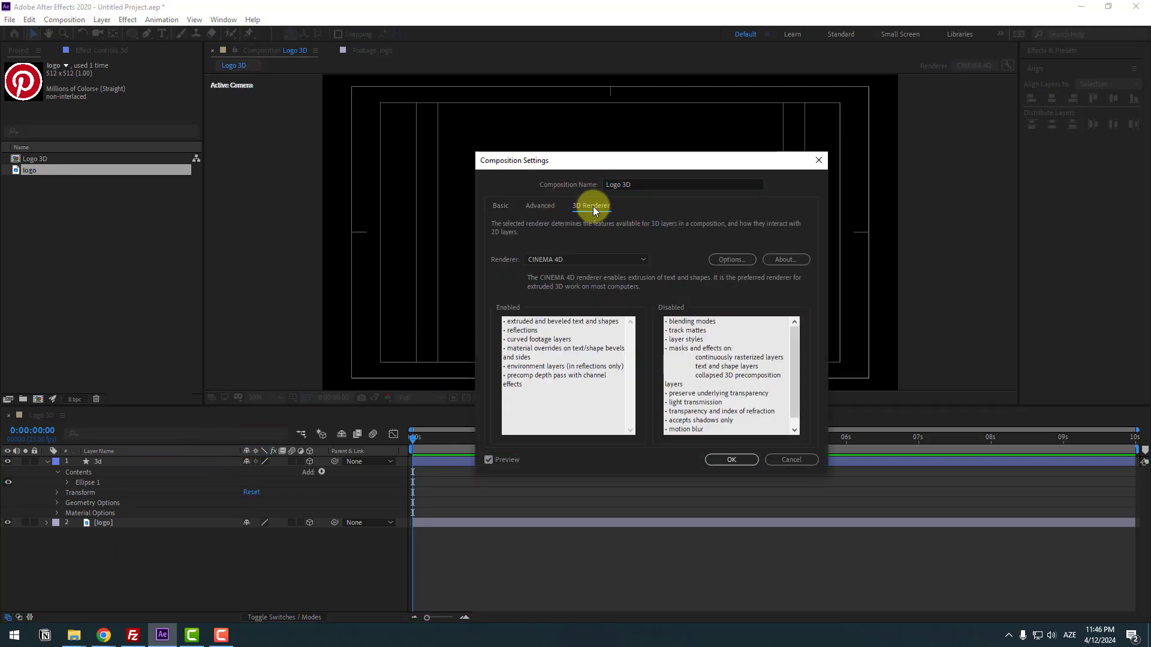
left_click(546, 261)
left_click(569, 286)
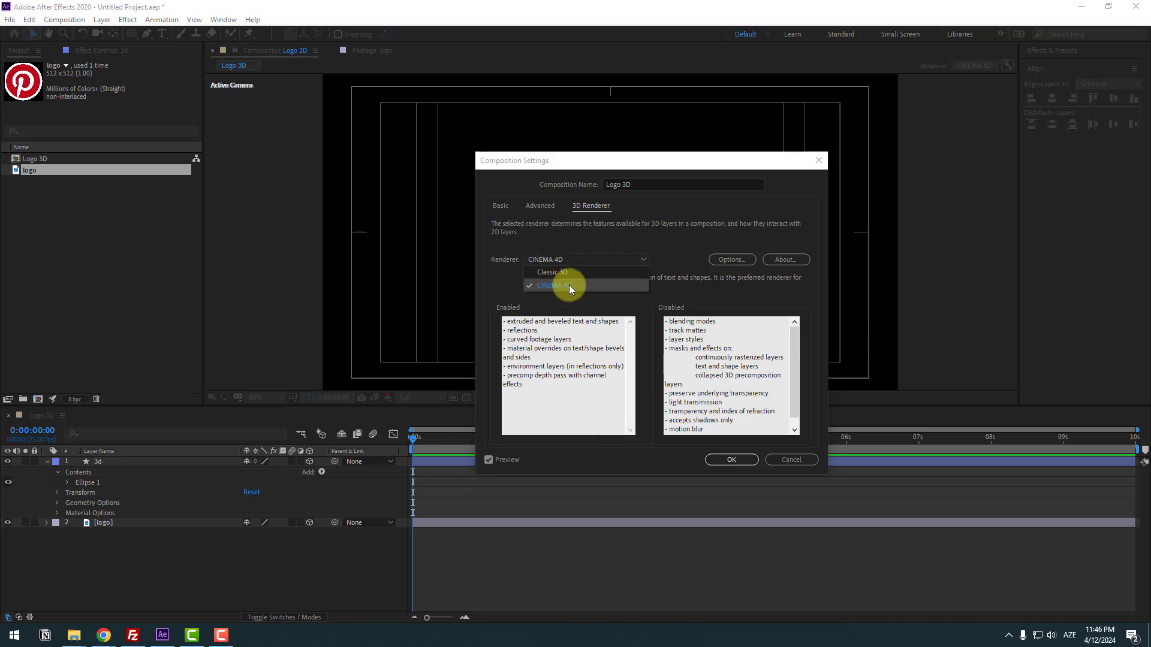
left_click(719, 460)
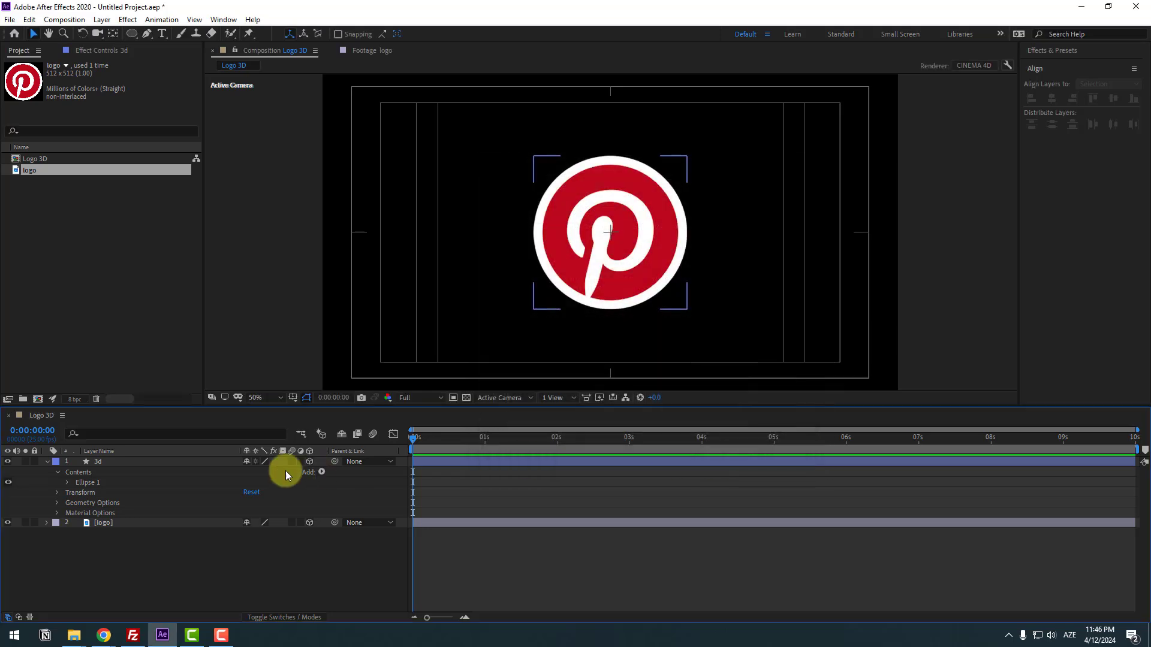
In Custom View 1, set the 3d layer's Extrusion Depth to 124.
left_click(98, 503)
left_click(57, 505)
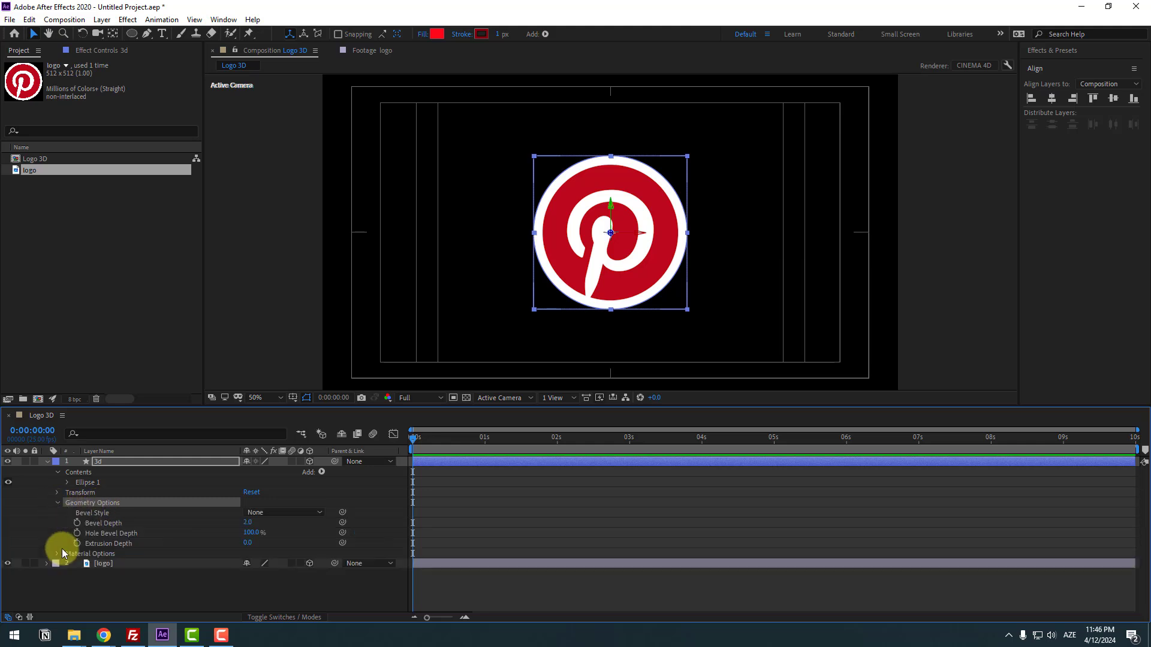
left_click(516, 399)
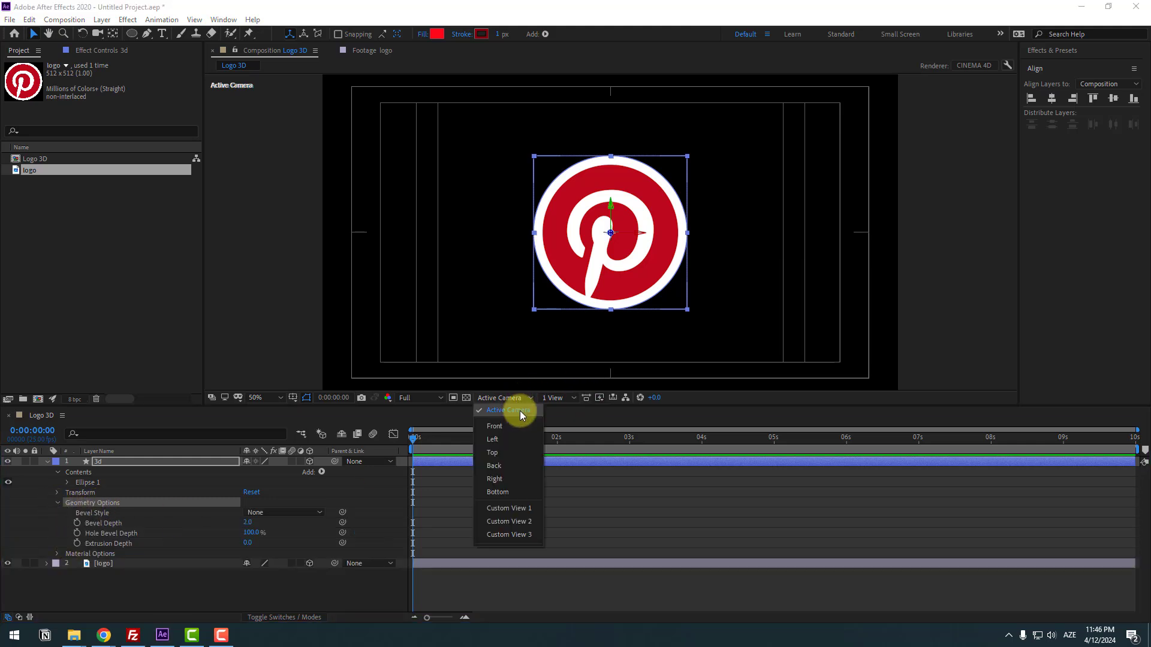
left_click(505, 508)
scroll(525, 307, "up", 2)
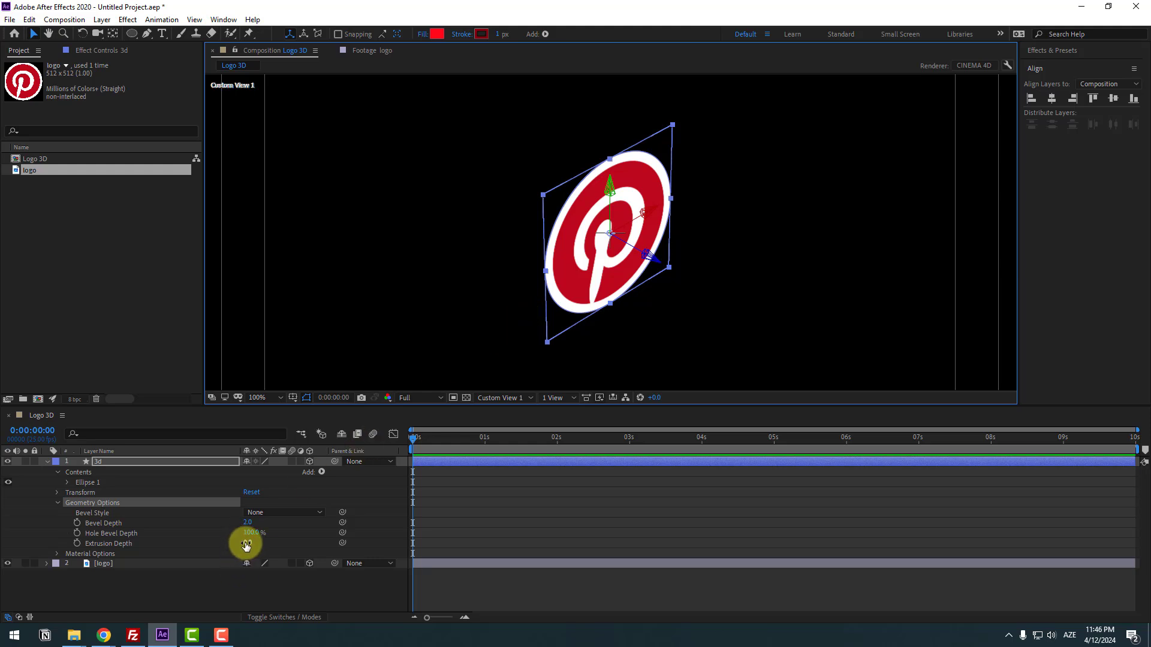
left_click_drag(244, 545, 310, 534)
left_click(255, 588)
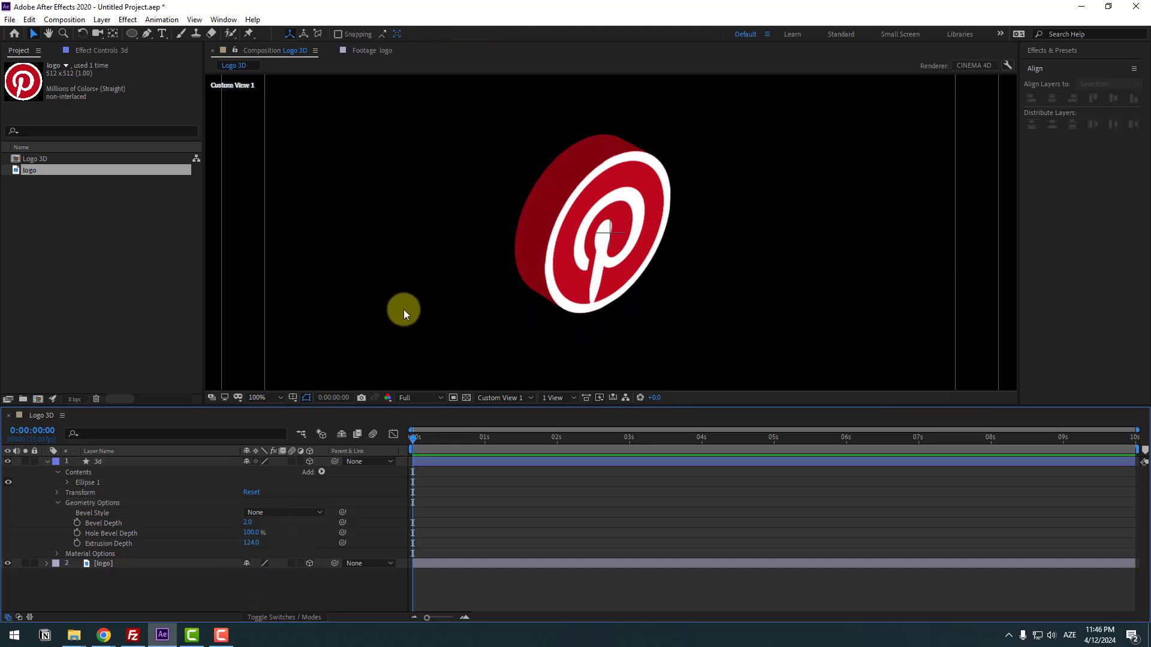
left_click(182, 505)
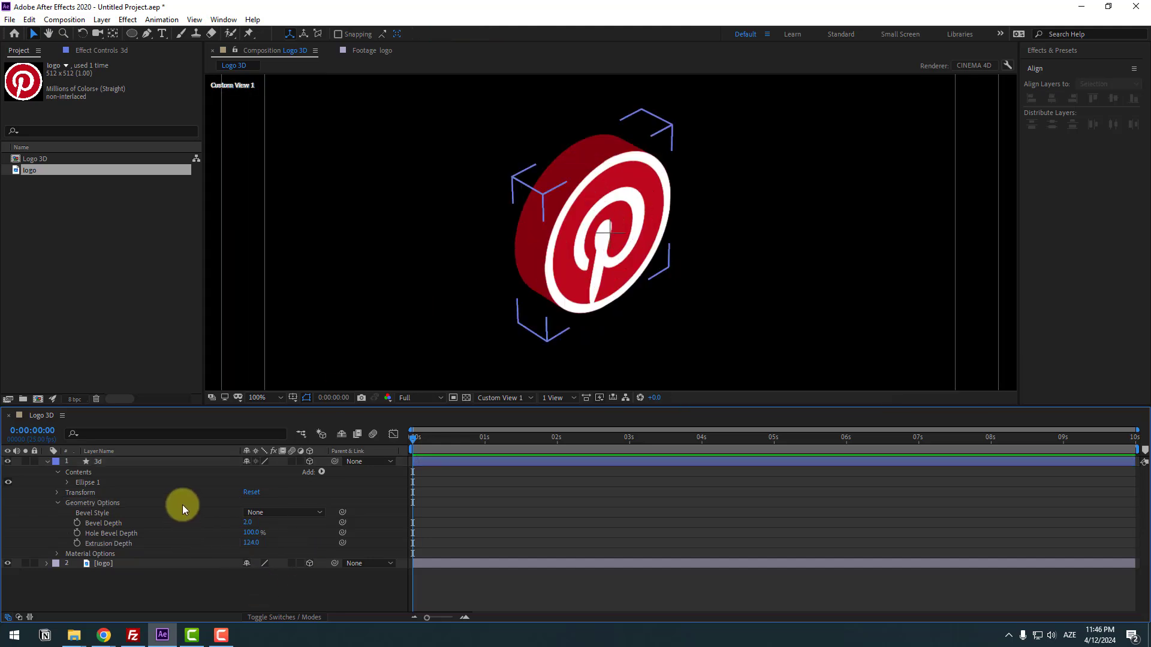
left_click(99, 465)
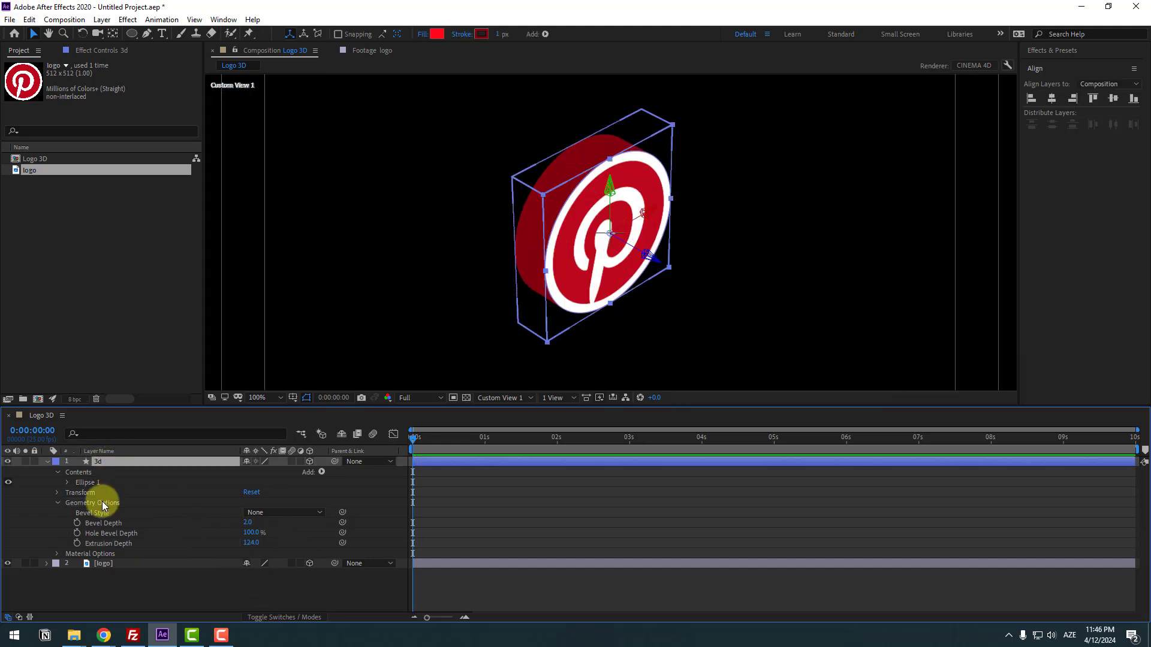
Give the 3d disc a saturated red fill.
left_click(436, 34)
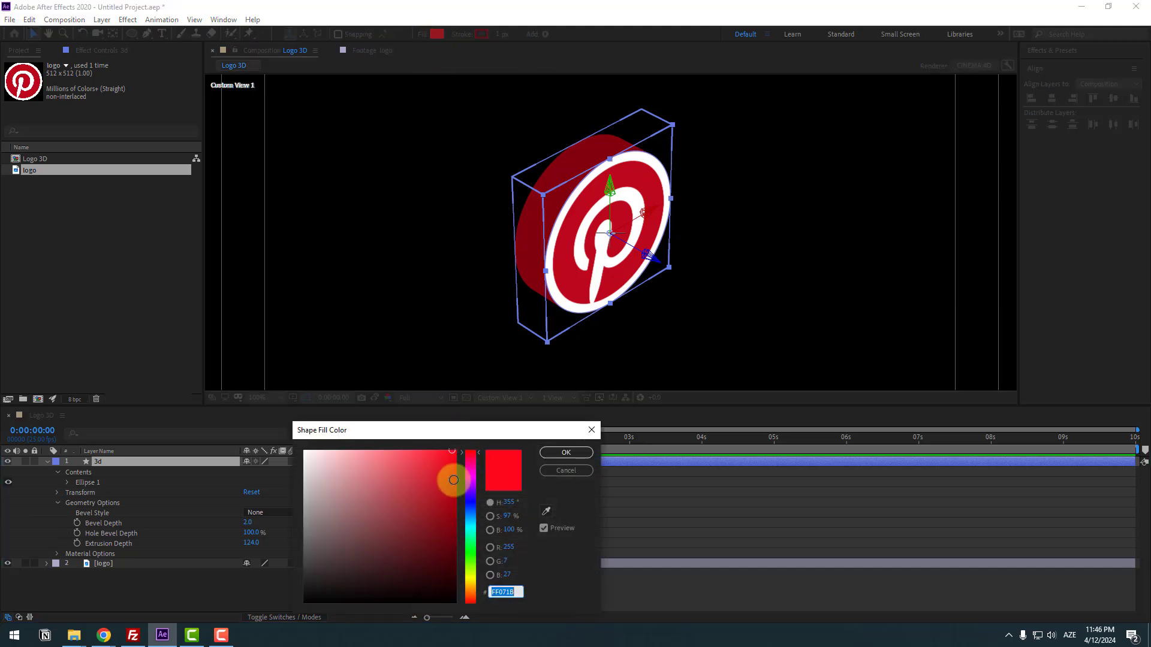
left_click(435, 462)
left_click_drag(435, 462, 452, 463)
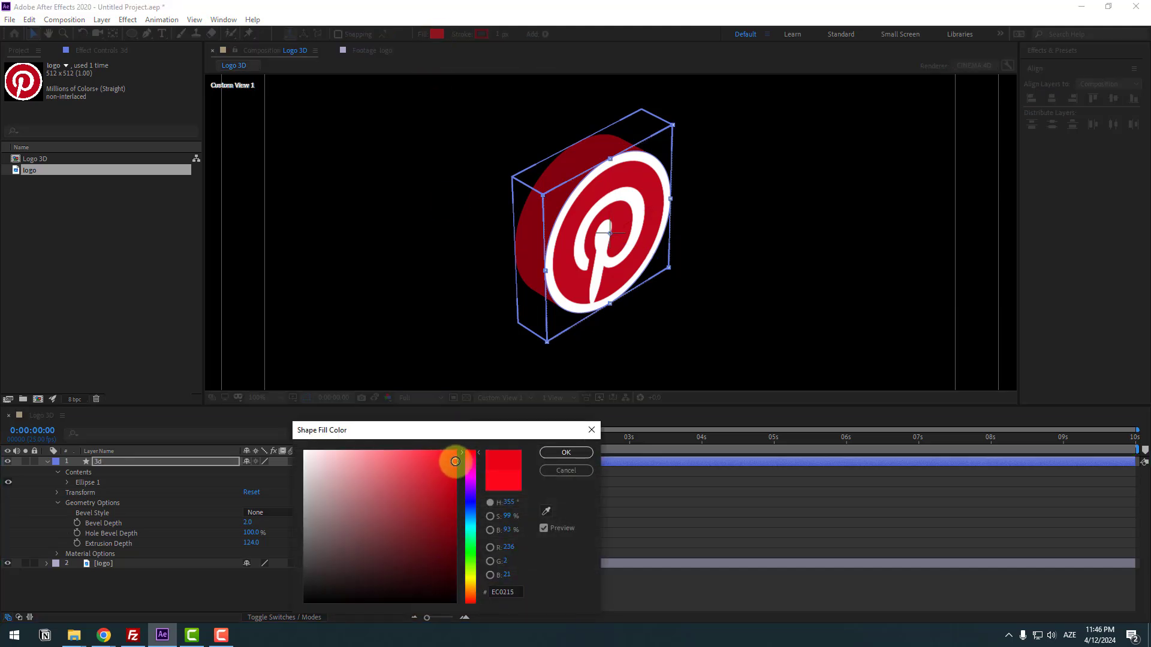
left_click(565, 453)
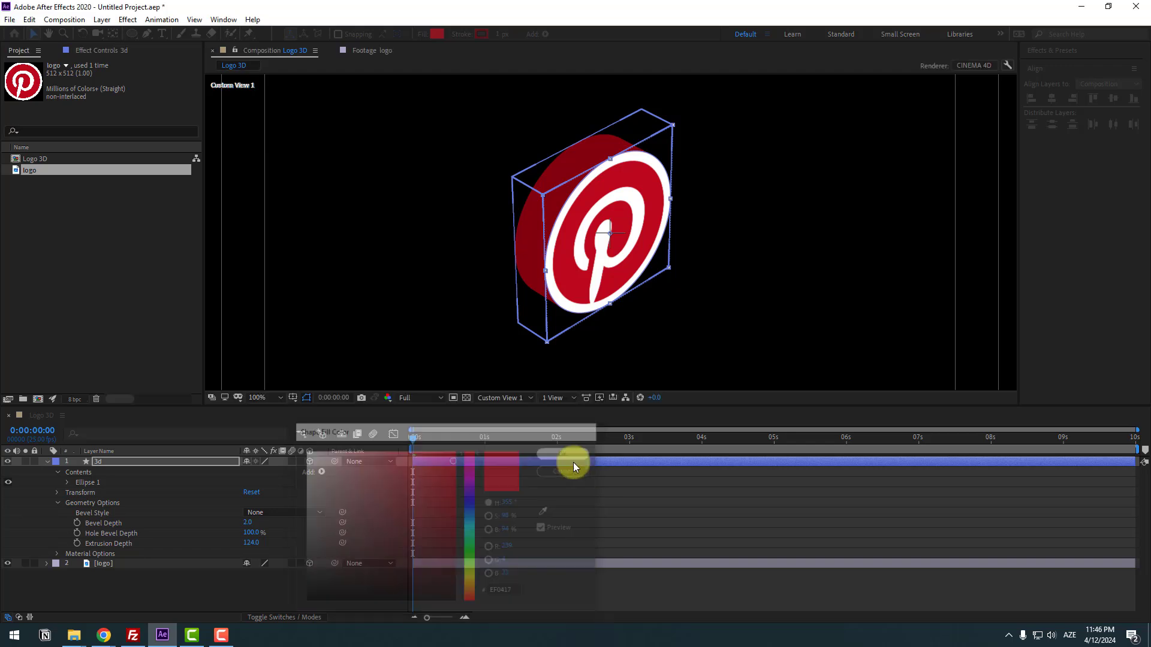
Set a 1 px stroke and pick a dark red stroke colour (139, 10, 24).
left_click(496, 37)
key("Return")
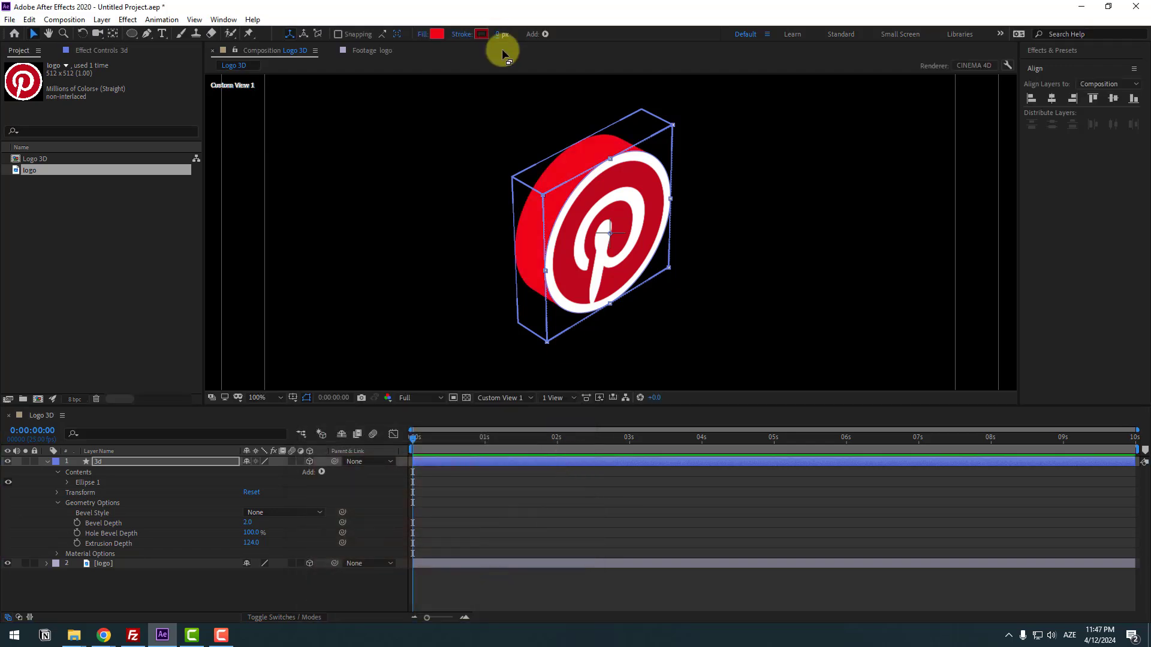
scroll(559, 200, "up", 1)
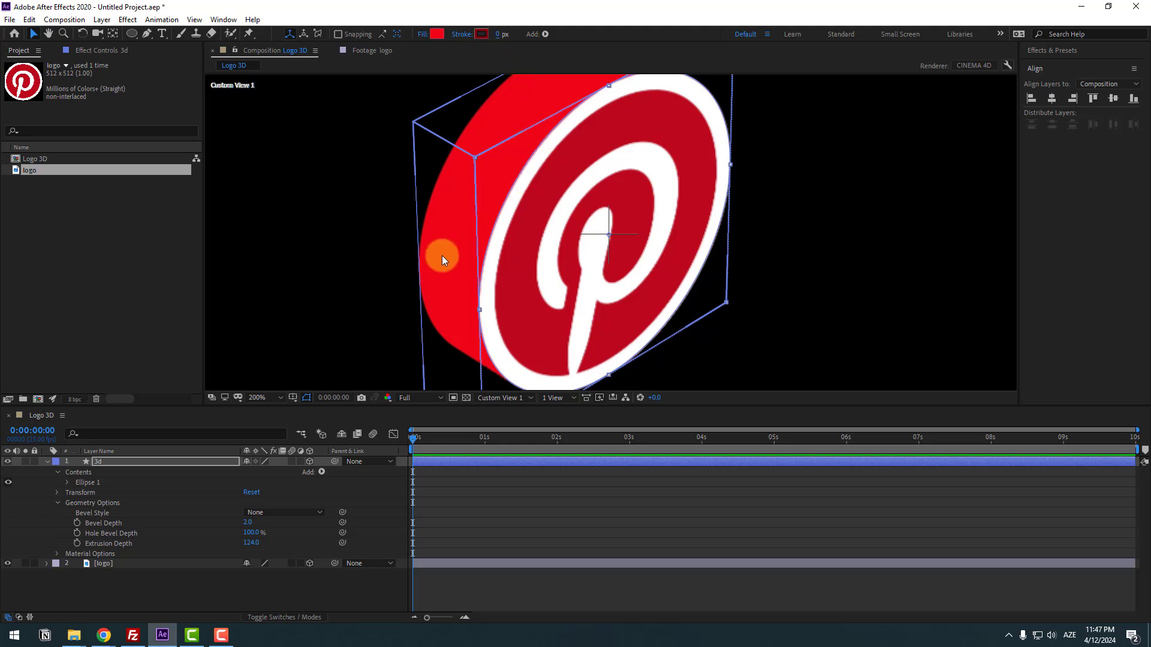
scroll(442, 259, "down", 1)
left_click(496, 35)
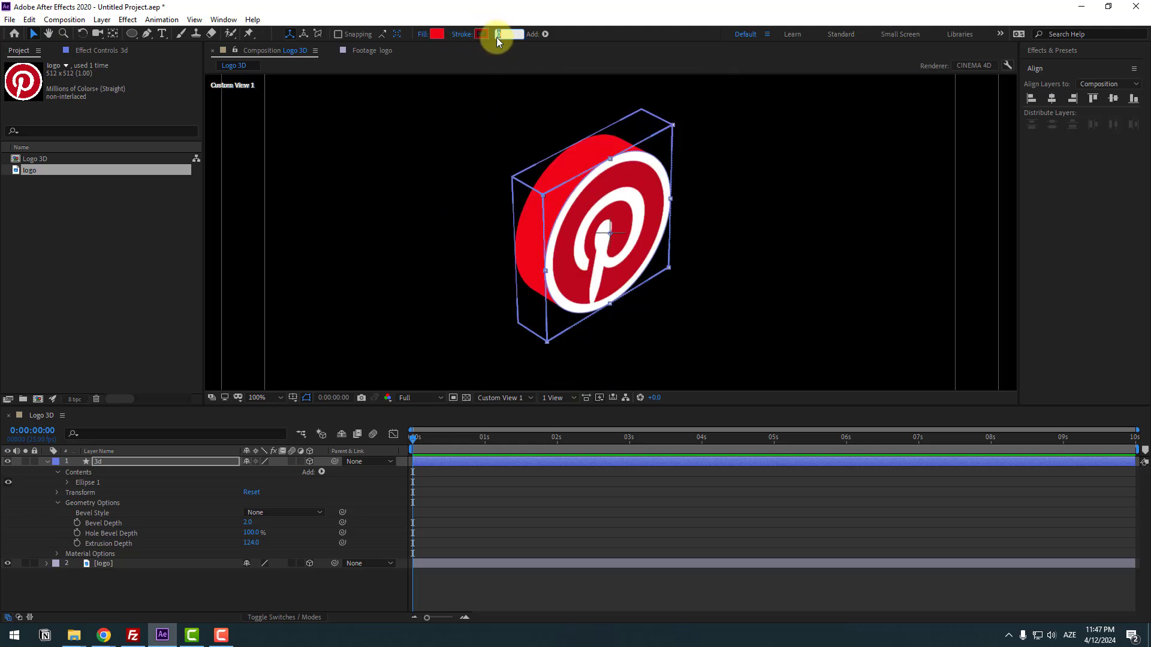
type("1")
left_click(482, 34)
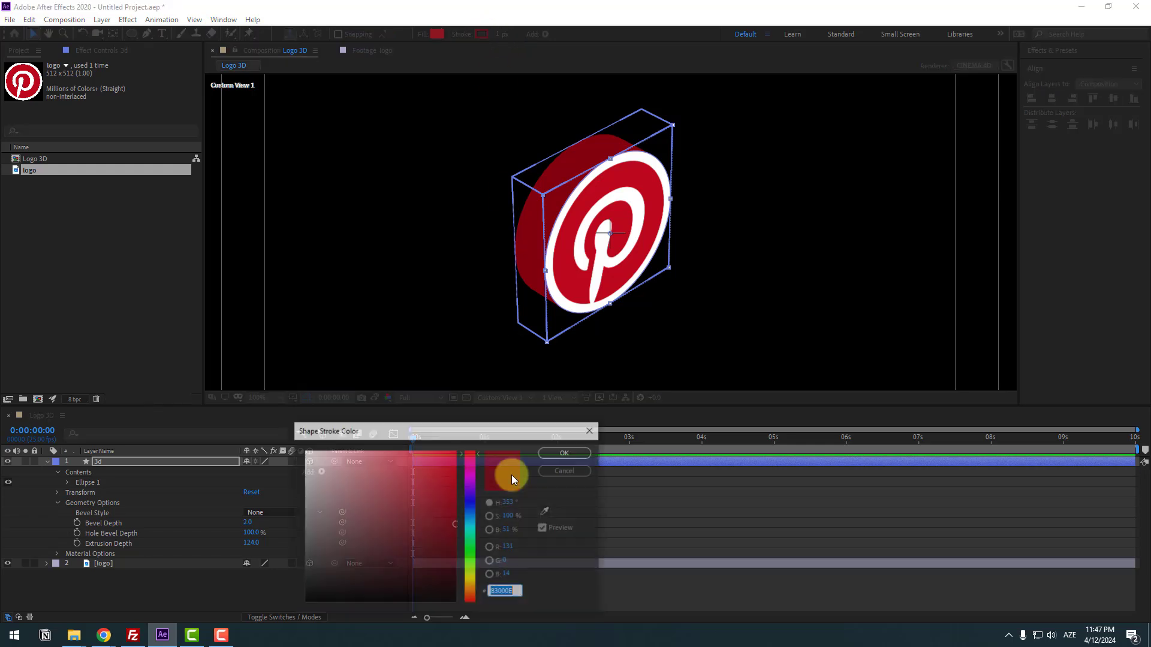
mouse_move(395, 483)
left_mouse_down()
mouse_move(419, 513)
mouse_move(383, 491)
mouse_move(448, 519)
left_mouse_up()
Apply the dark red stroke and parent the logo layer to the 3d layer.
left_click(551, 451)
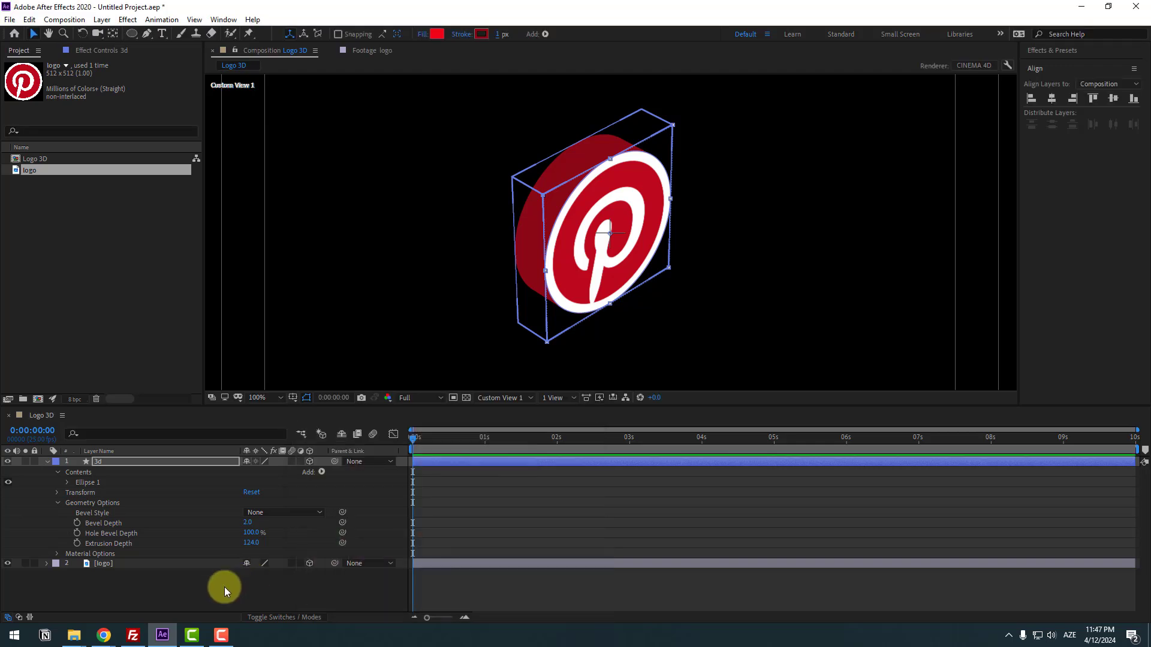
left_click(102, 566)
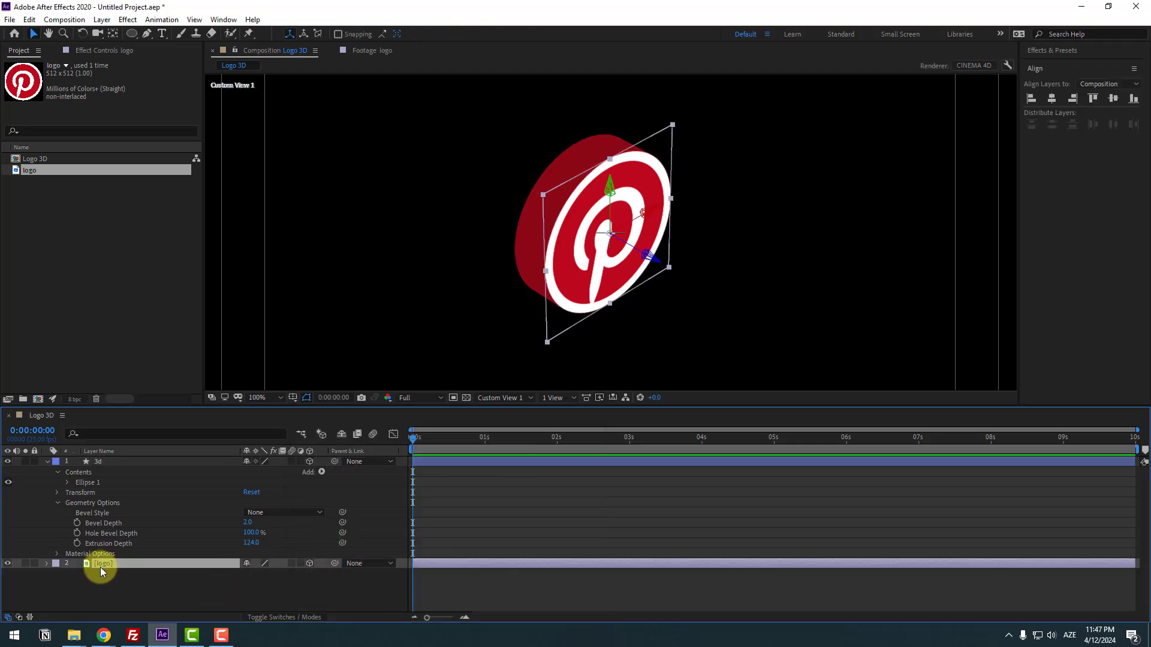
left_click_drag(335, 563, 97, 462)
left_click(97, 467)
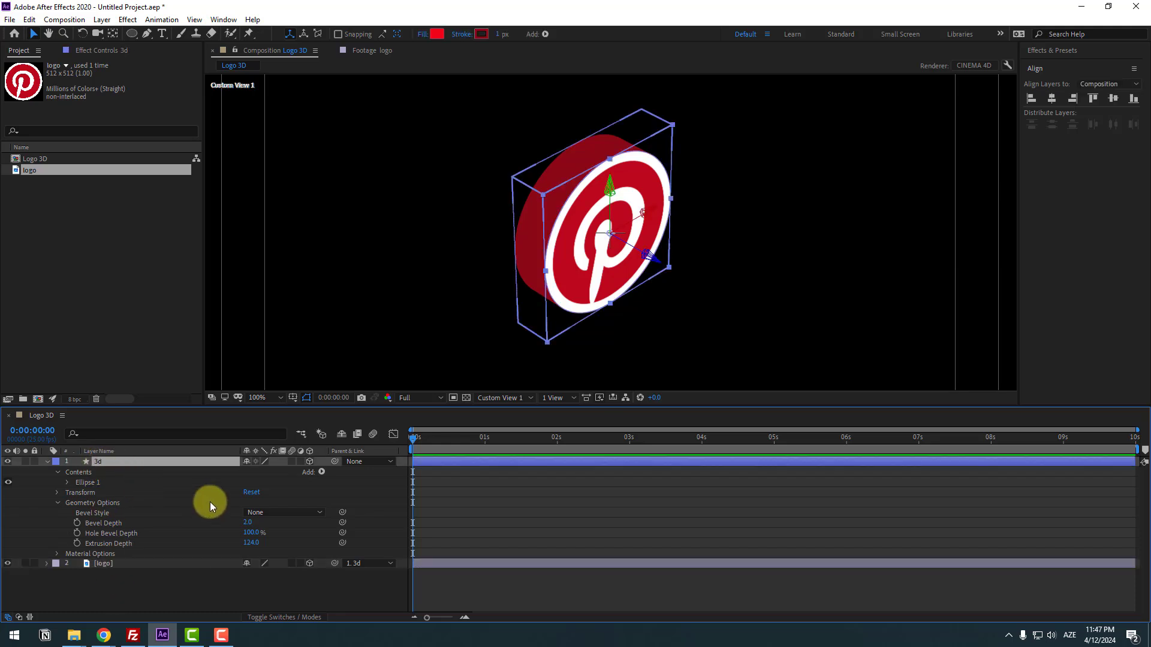
Turn the 3d disc to -55° Y Rotation to view its side.
key("r")
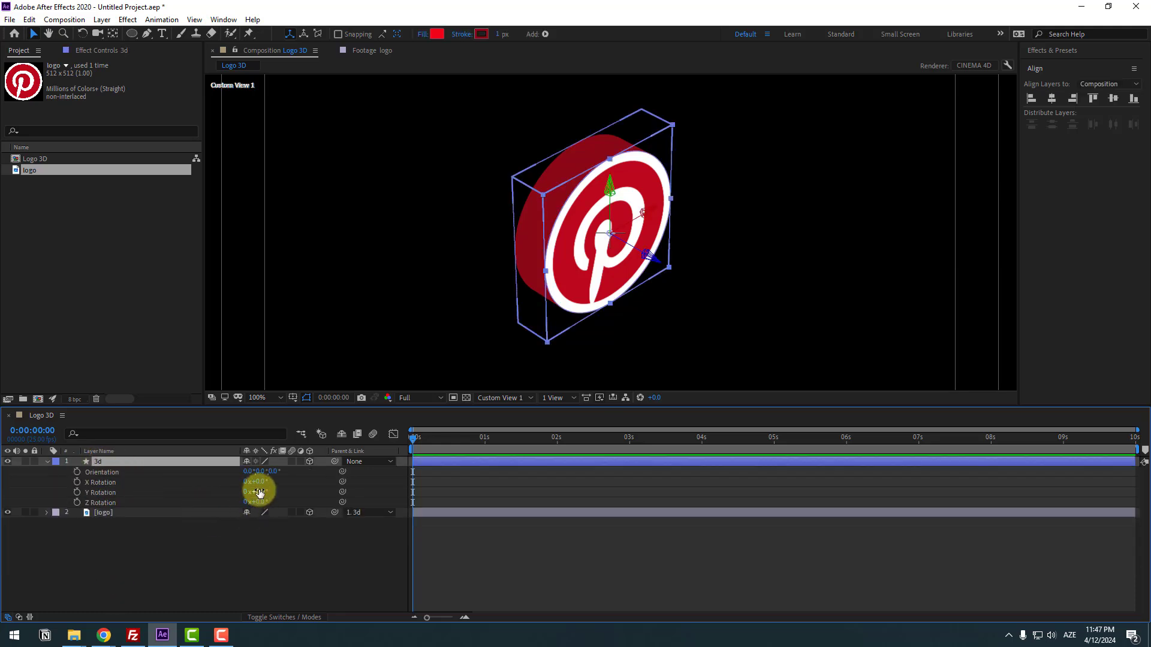
left_click_drag(257, 491, 226, 491)
left_click(156, 471)
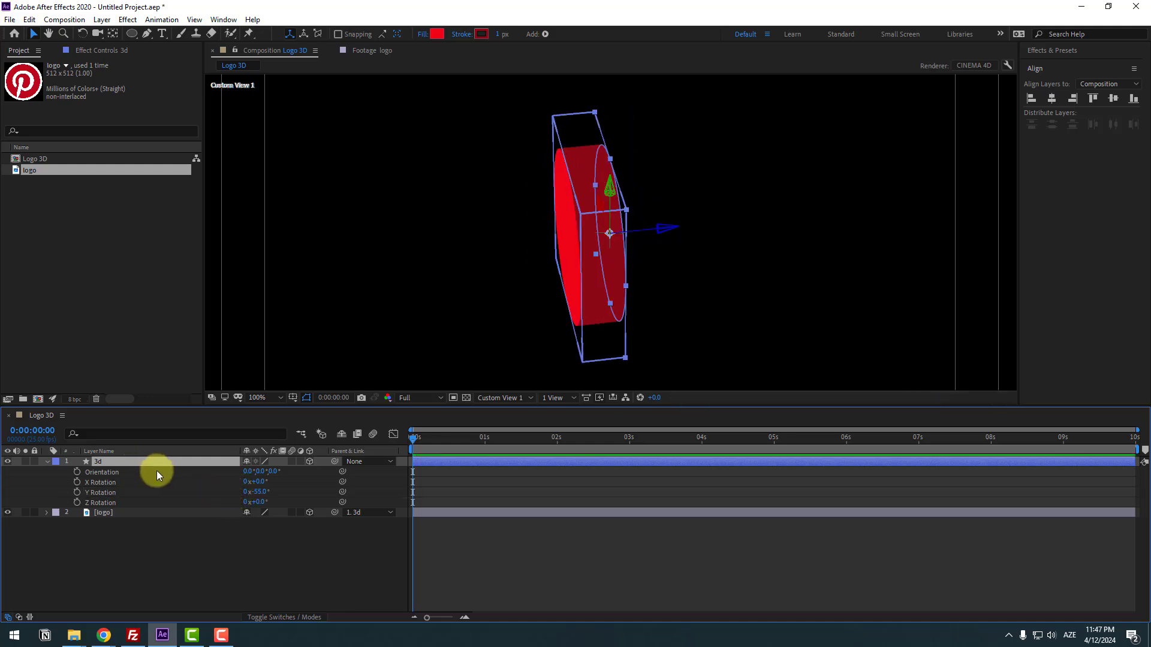
After discarding trial colours, change the disc's fill to deeper red C50212.
left_click(439, 36)
left_click_drag(401, 531, 440, 460)
left_click(546, 470)
left_click(482, 34)
mouse_move(393, 519)
left_mouse_down()
mouse_move(457, 467)
mouse_move(449, 549)
mouse_move(426, 477)
mouse_move(411, 475)
left_mouse_up()
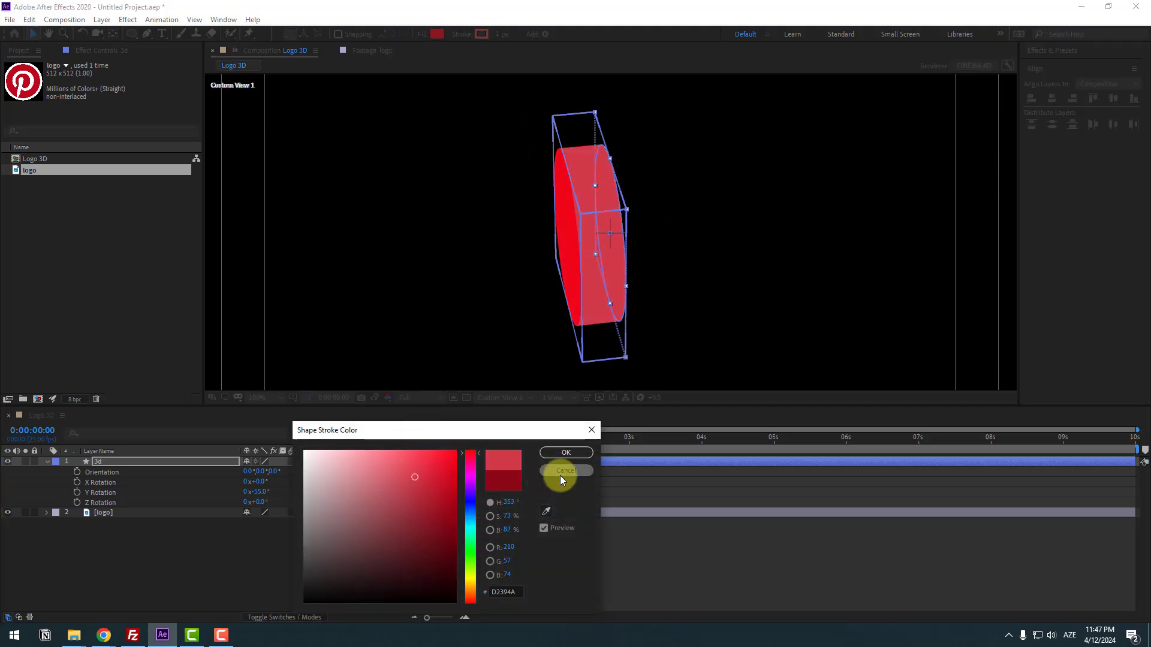
left_click(560, 473)
left_click(438, 34)
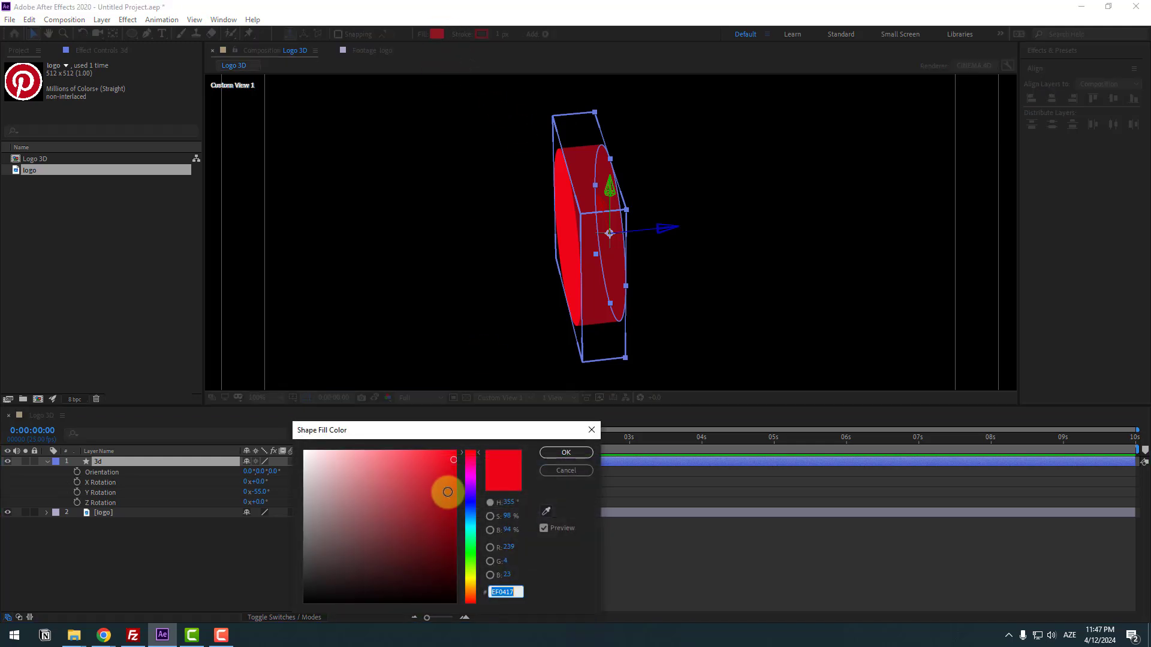
mouse_move(447, 488)
left_mouse_down()
mouse_move(444, 471)
mouse_move(454, 484)
left_mouse_up()
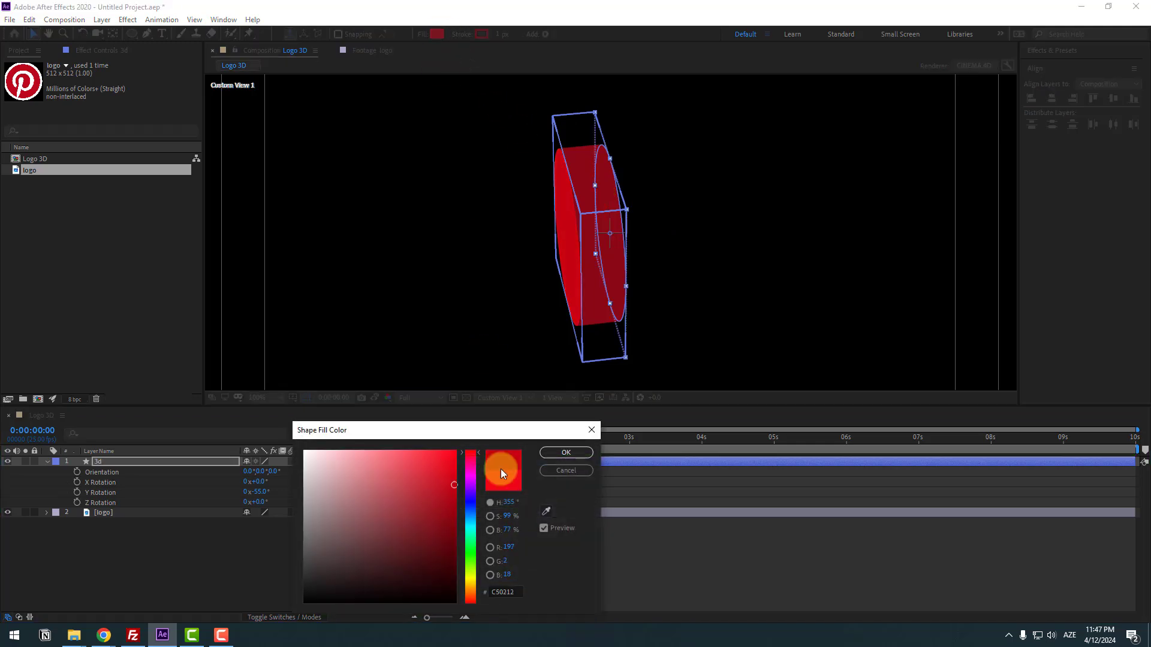
left_click(551, 454)
Reset the 3d layer's Y Rotation to 0° so the logo faces forward.
left_click(236, 555)
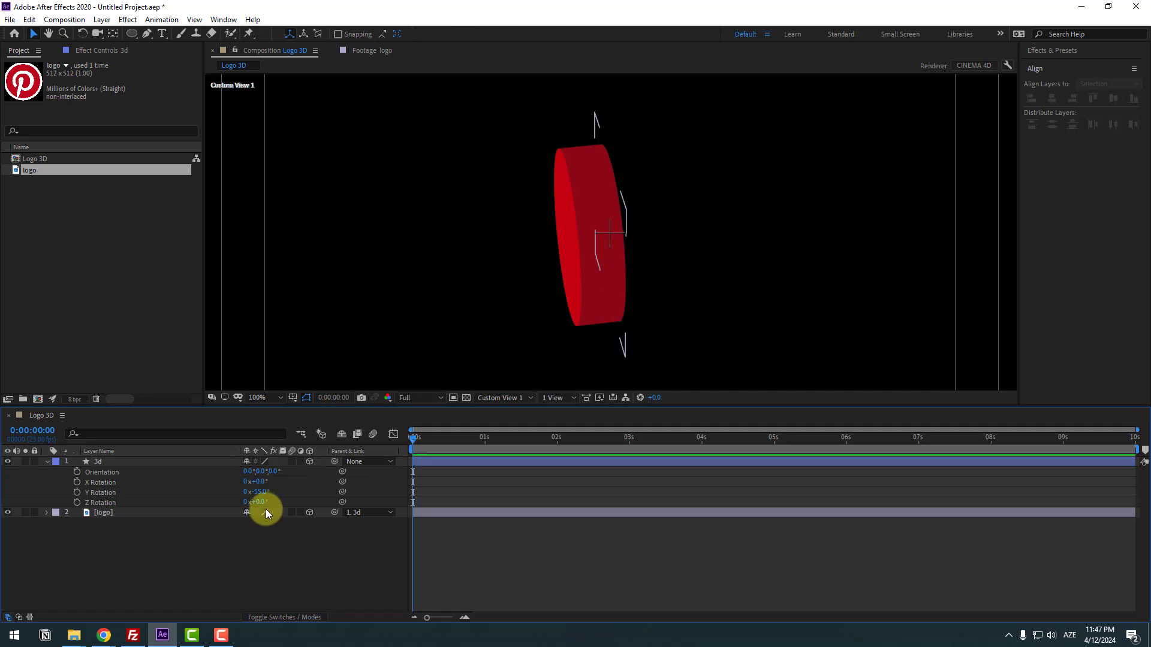
left_click(265, 495)
type("0")
left_click(255, 563)
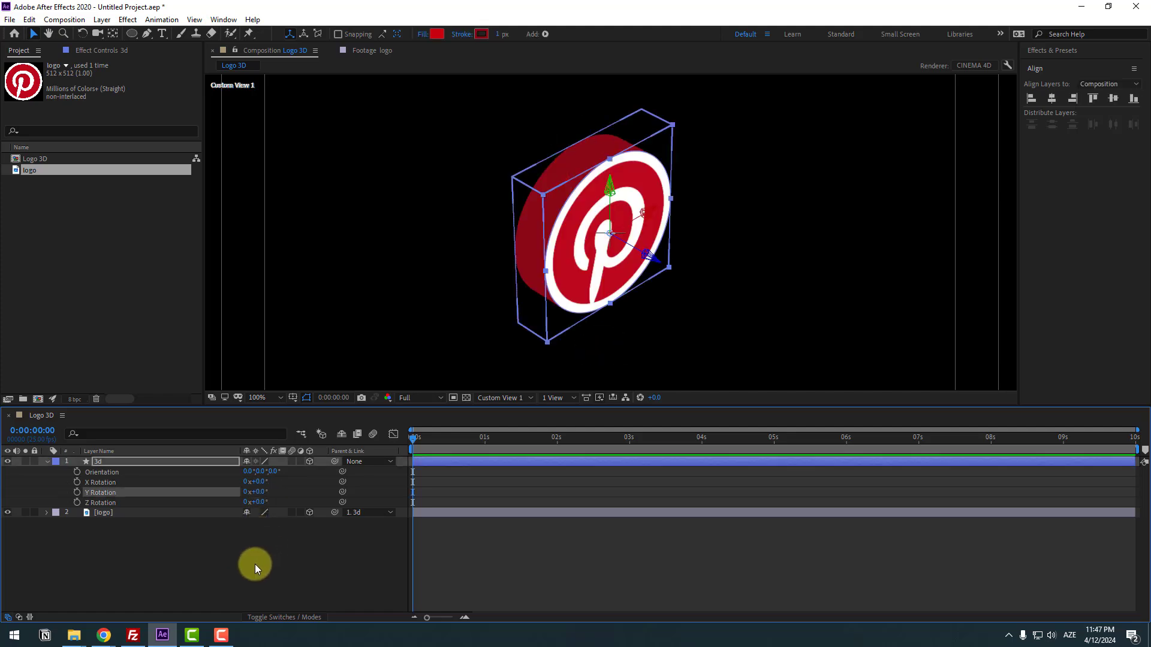
Duplicate the logo layer and push the copy back along depth.
left_click(45, 461)
left_click(136, 552)
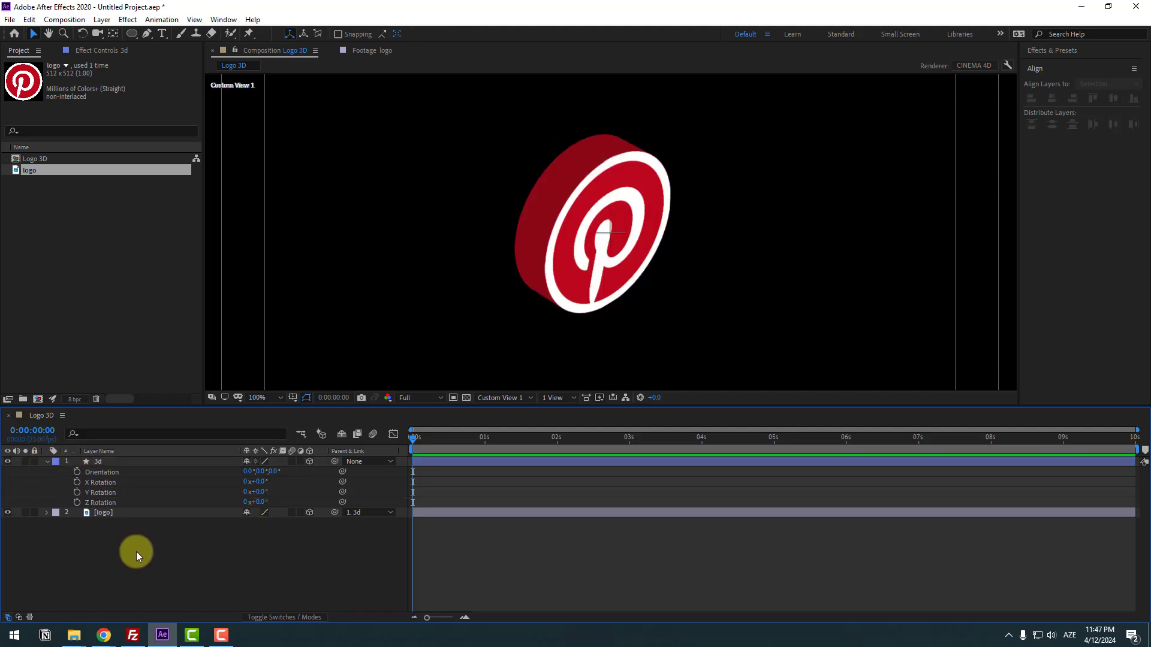
left_click(105, 513)
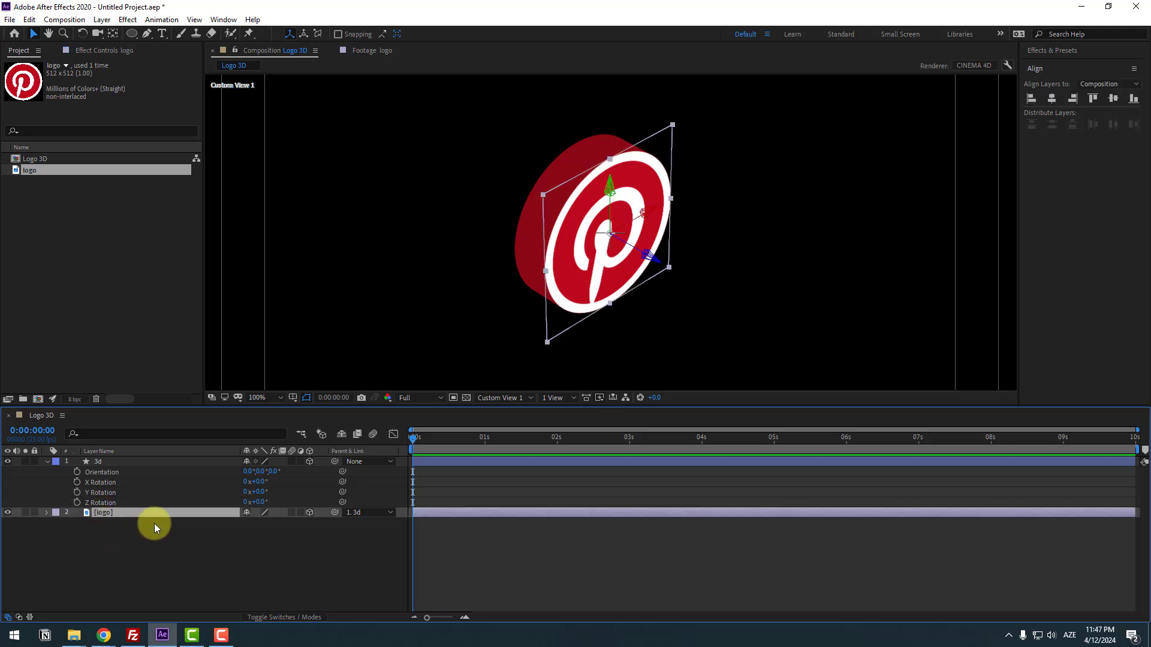
key("ctrl+d")
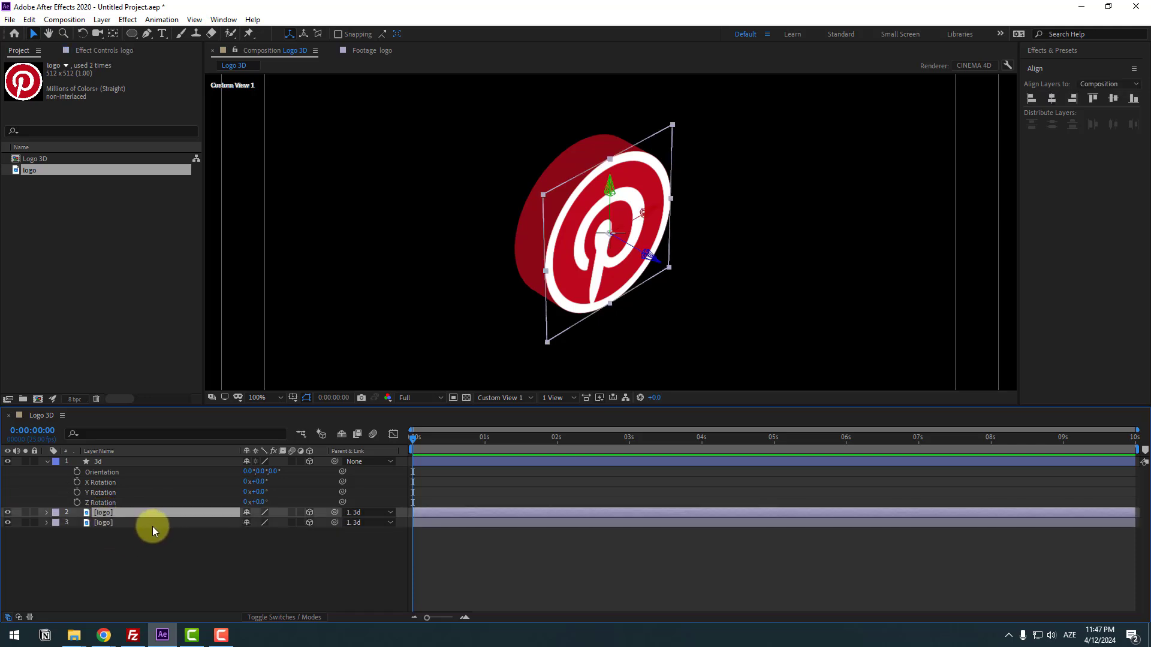
left_click_drag(648, 258, 591, 225)
Rotate the 3d disc to inspect where the two logo copies sit.
left_click(115, 471)
left_click(116, 461)
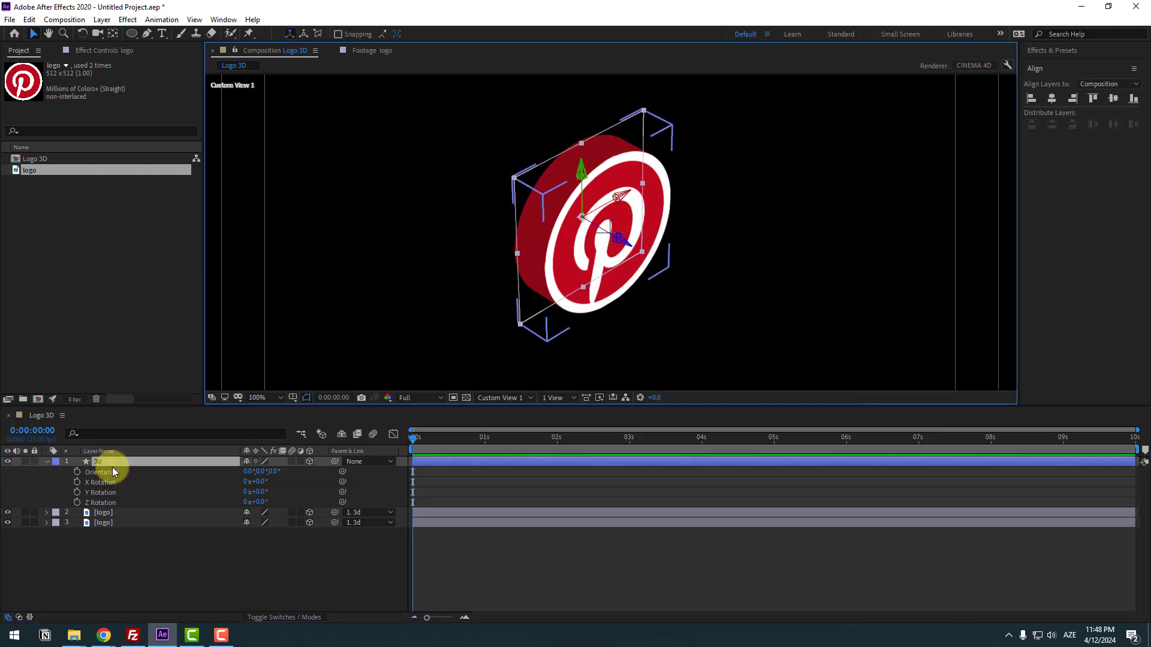
left_click_drag(256, 488, 207, 487)
left_click(163, 570)
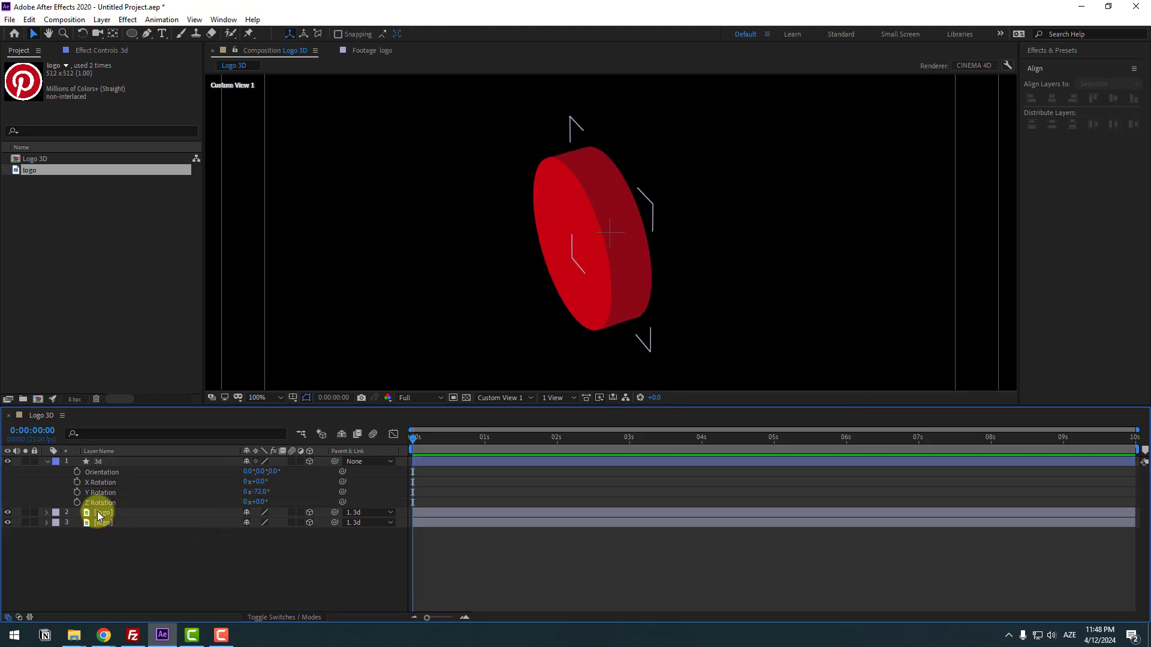
Move the upper logo copy in depth onto the disc's front face.
left_click(96, 512)
scroll(621, 234, "up", 2)
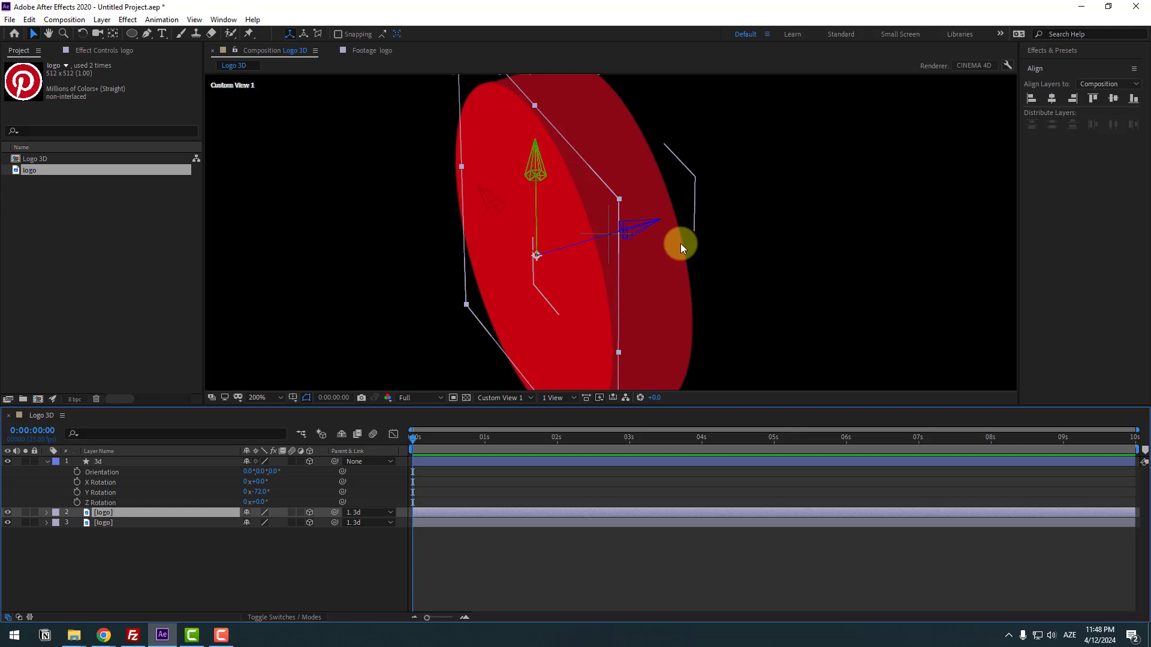
left_click(640, 229)
left_click_drag(641, 225, 627, 226)
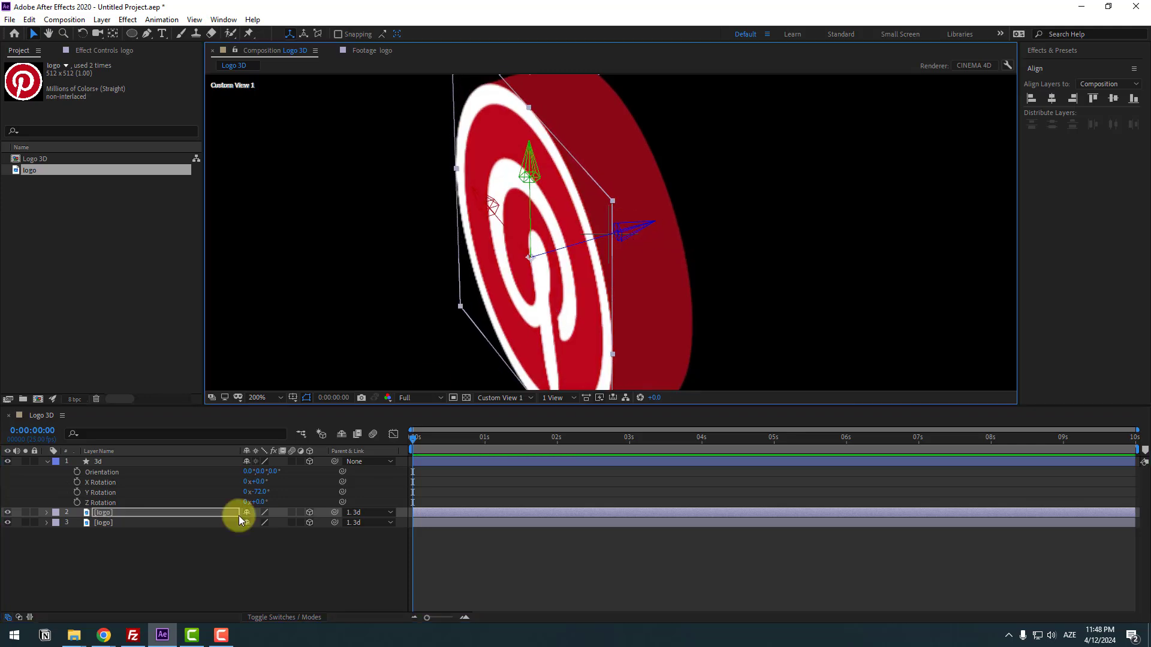
left_click(150, 545)
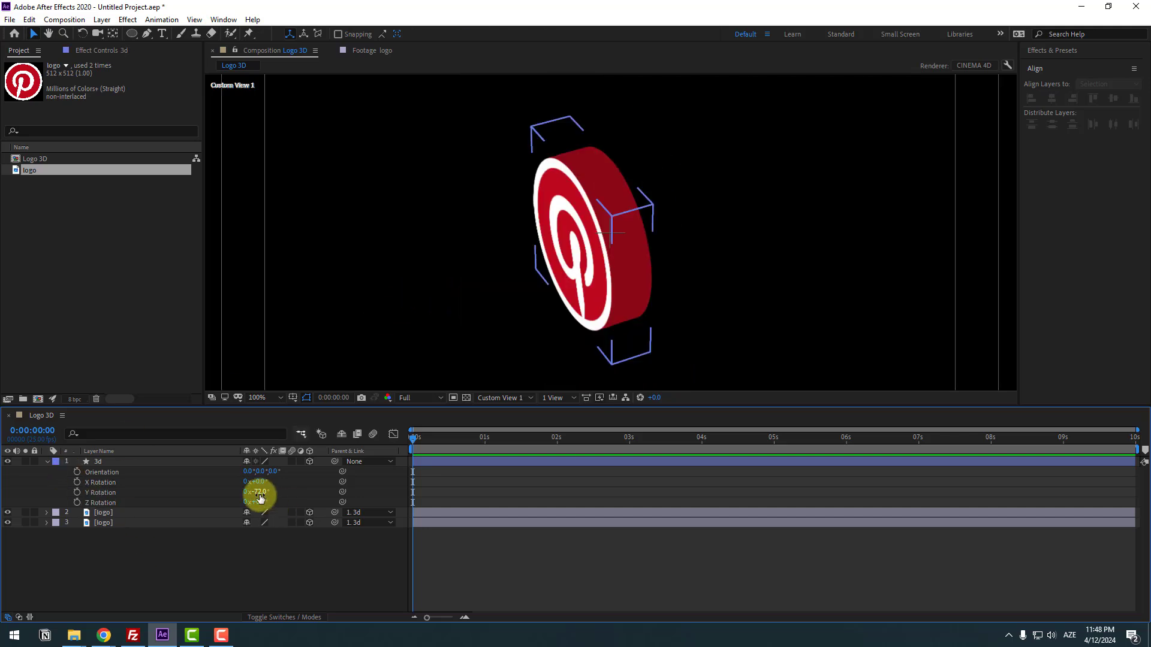
Rotate the disc to check both logo faces, then reset Y Rotation to 0°.
mouse_move(260, 498)
left_mouse_down()
mouse_move(324, 491)
mouse_move(290, 488)
mouse_move(290, 539)
mouse_move(267, 491)
left_mouse_up()
left_click(267, 491)
type("0")
key("Return")
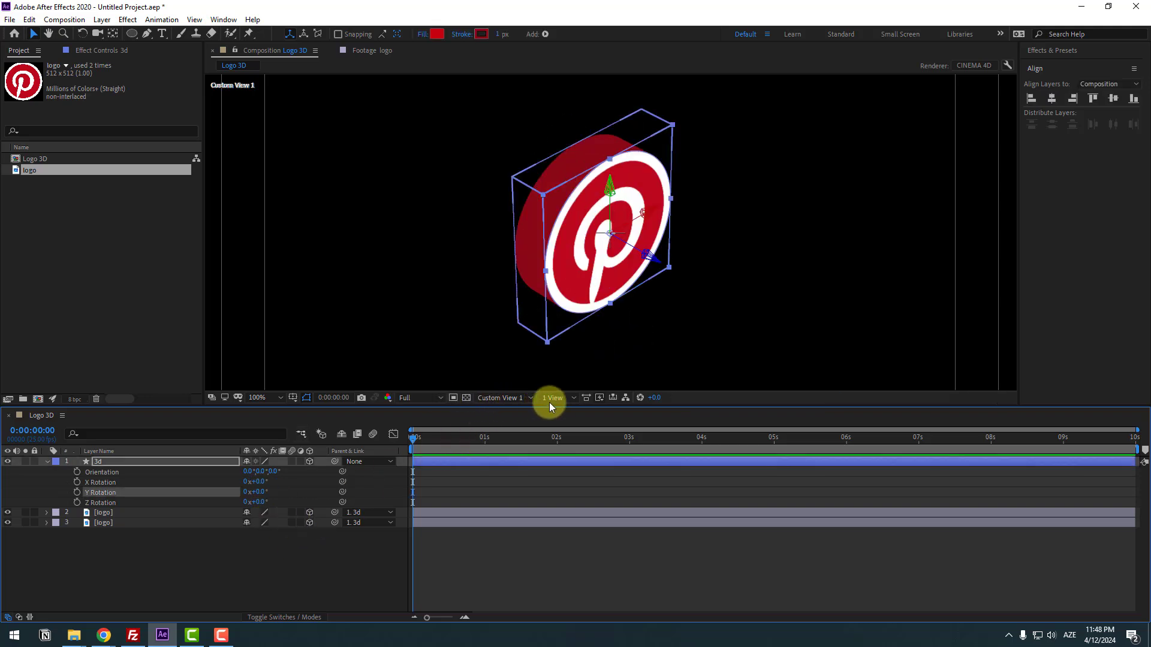
Switch to Active Camera view and keyframe 3d Y Rotation at 128° at 0s.
left_click(513, 399)
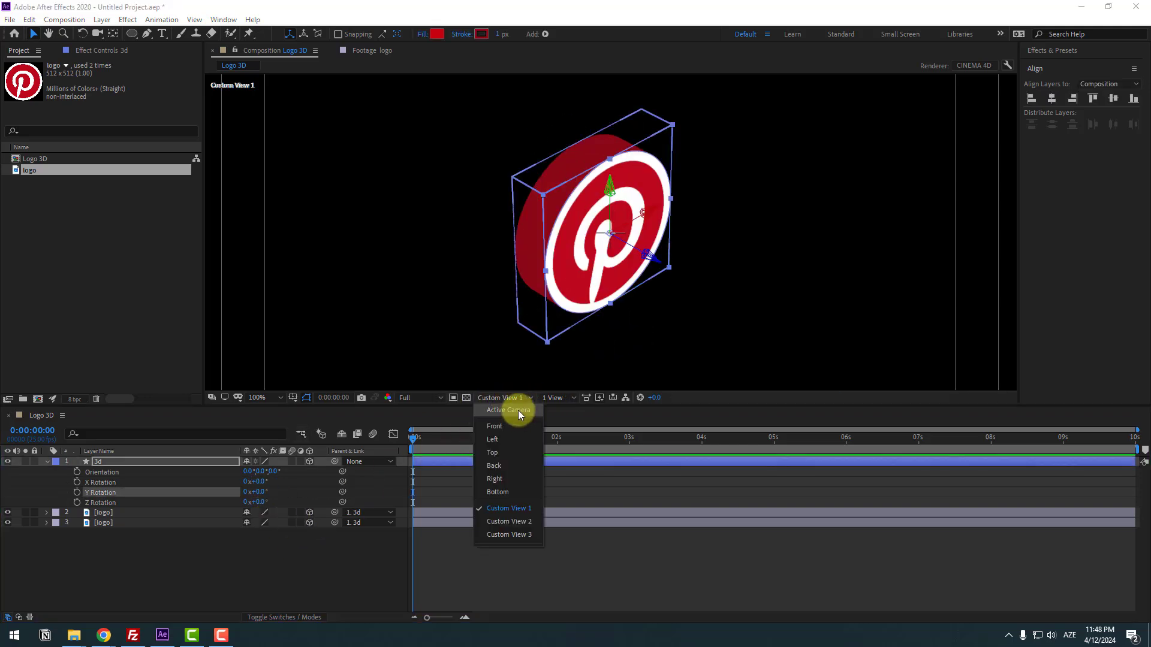
left_click(518, 410)
left_click(146, 554)
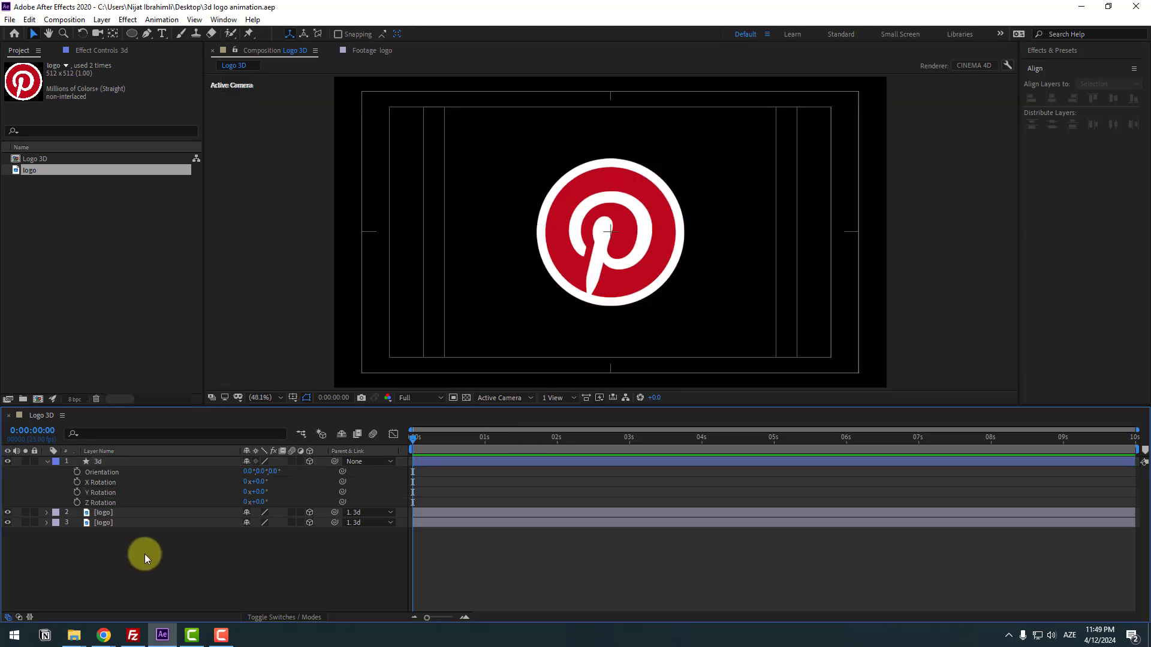
left_click(102, 462)
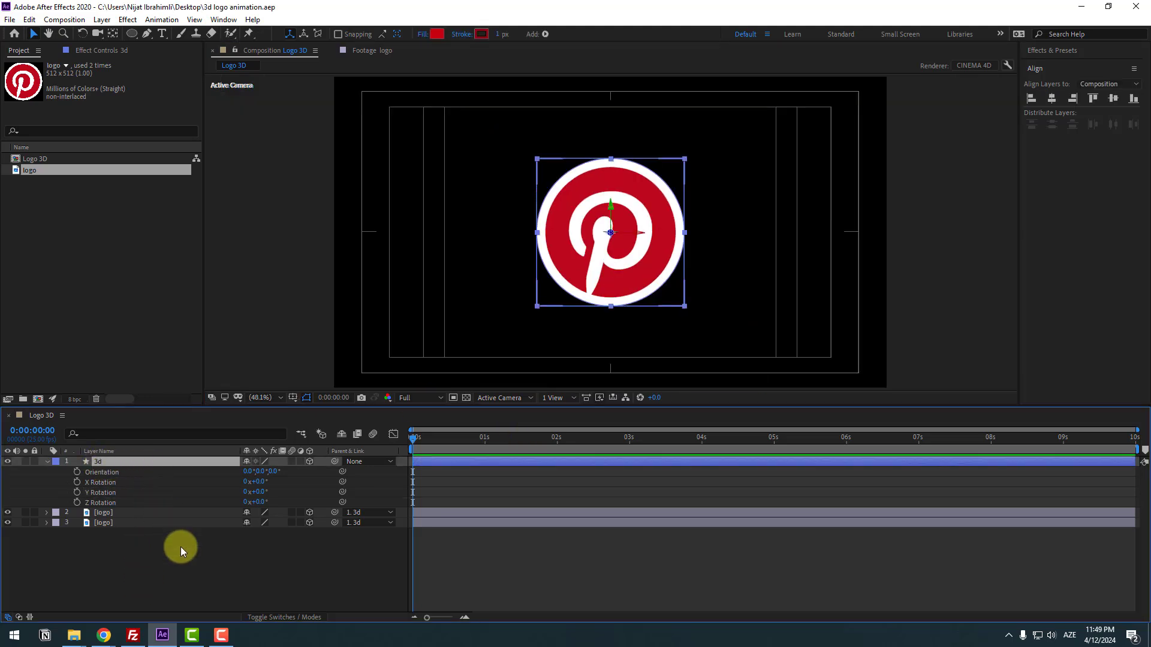
left_click(77, 492)
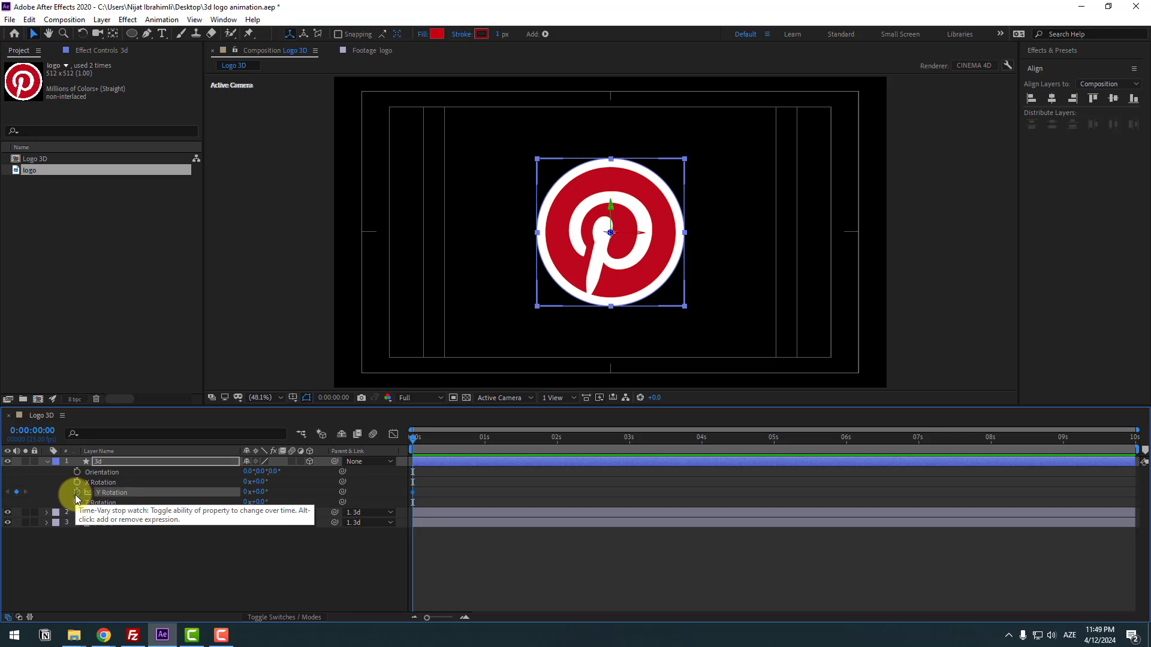
left_click_drag(258, 492, 314, 473)
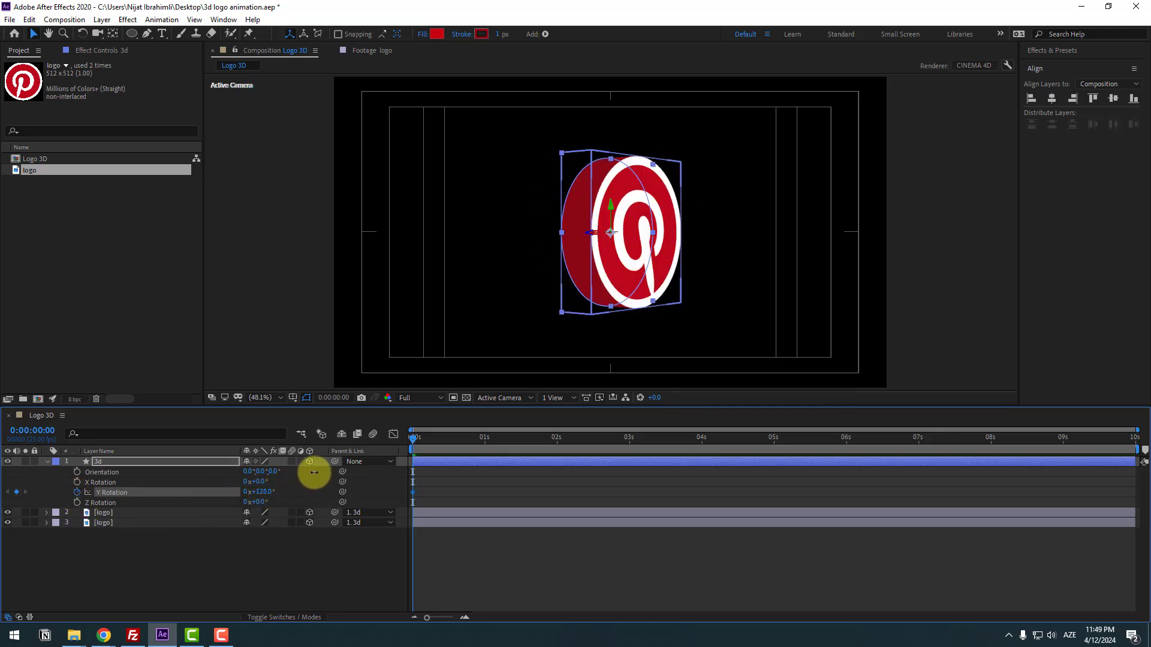
At 3s, set preview resolution to Quarter and key Y Rotation at -20°.
left_click(630, 443)
left_click(410, 400)
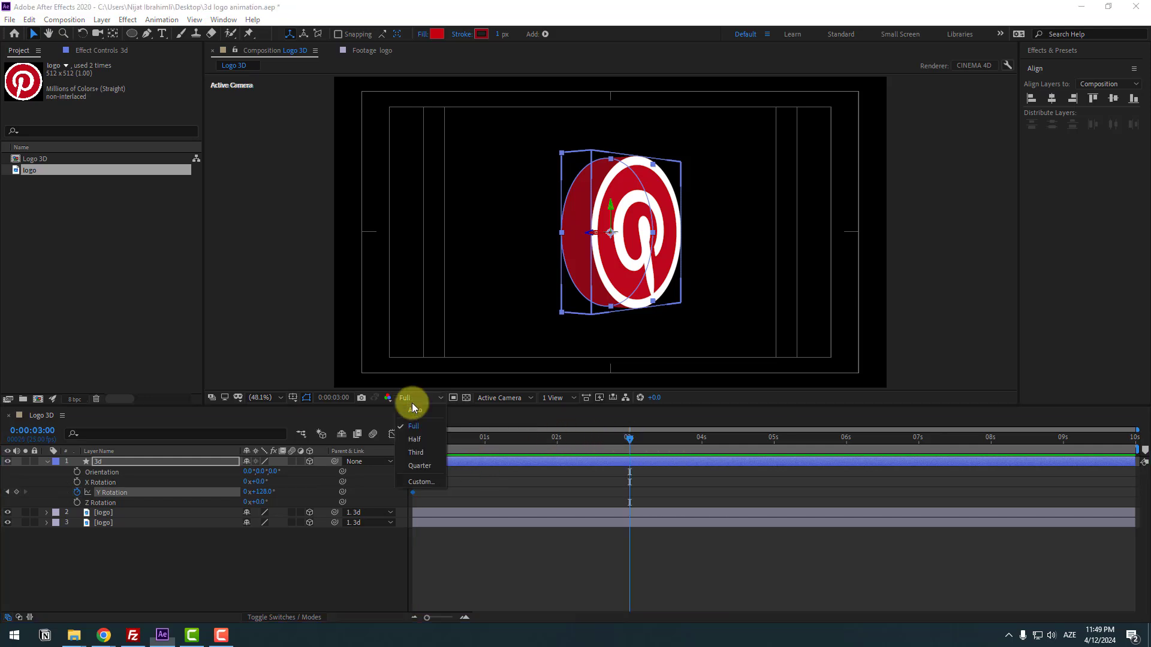
left_click(413, 465)
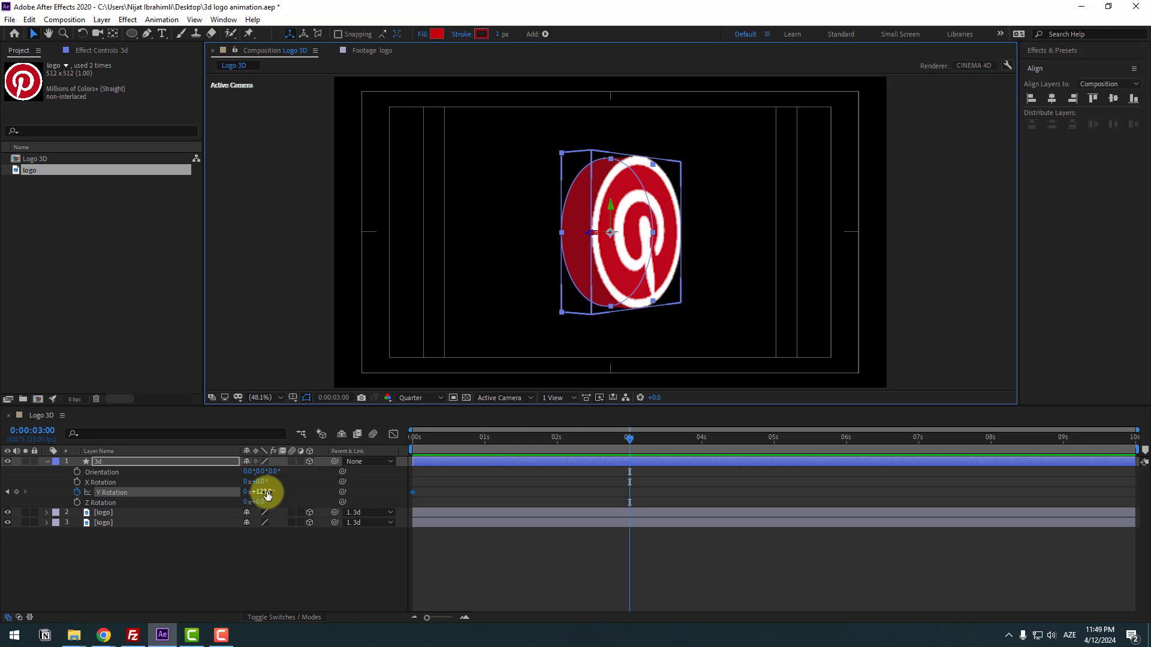
left_click_drag(267, 494, 197, 500)
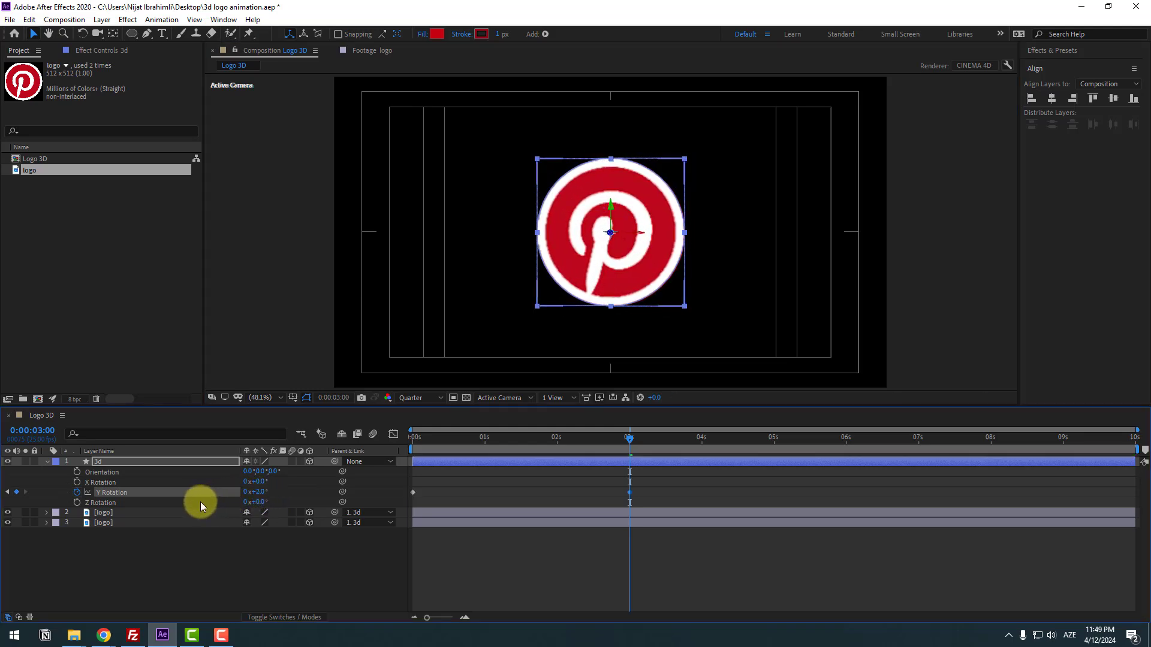
left_click(261, 495)
type("-10")
key("Return")
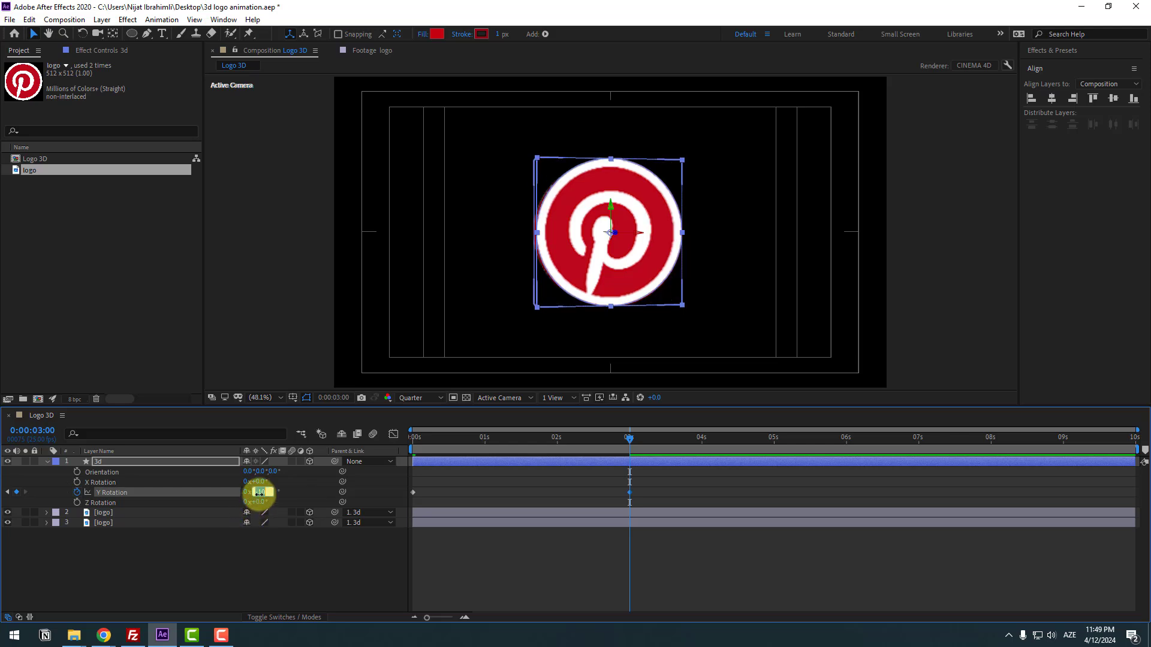
type("-20")
key("Return")
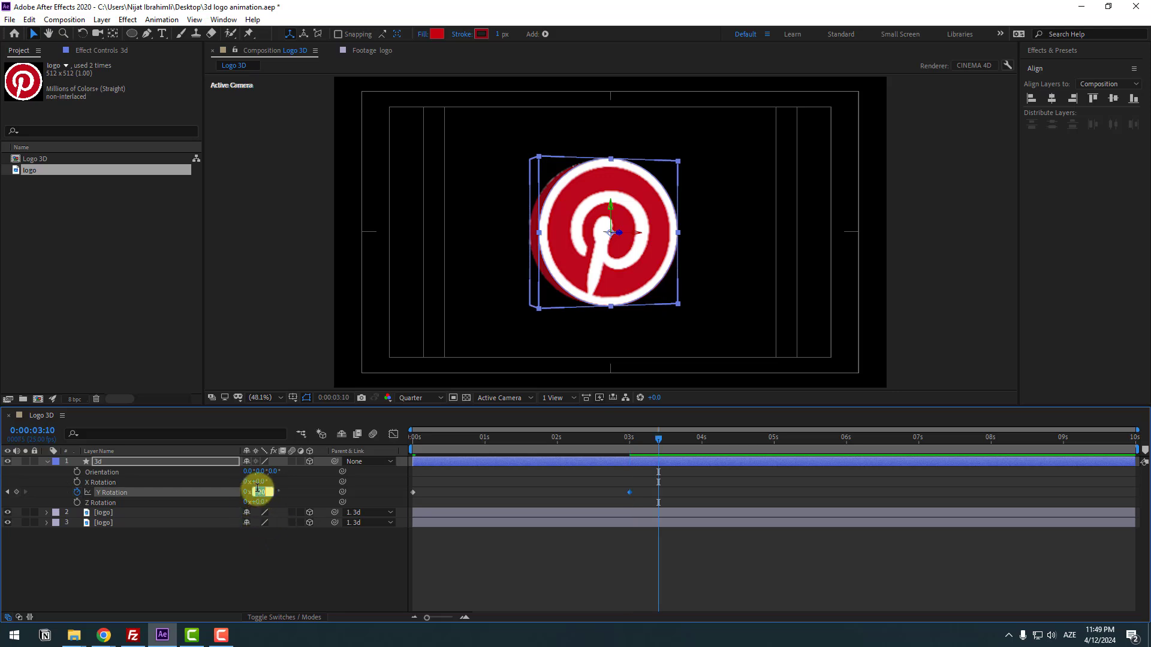
Add Y Rotation keys of 0° at 3:10, -5° at 3:20, 2.5° at 4:05, then select all keys.
type("0")
key("Return")
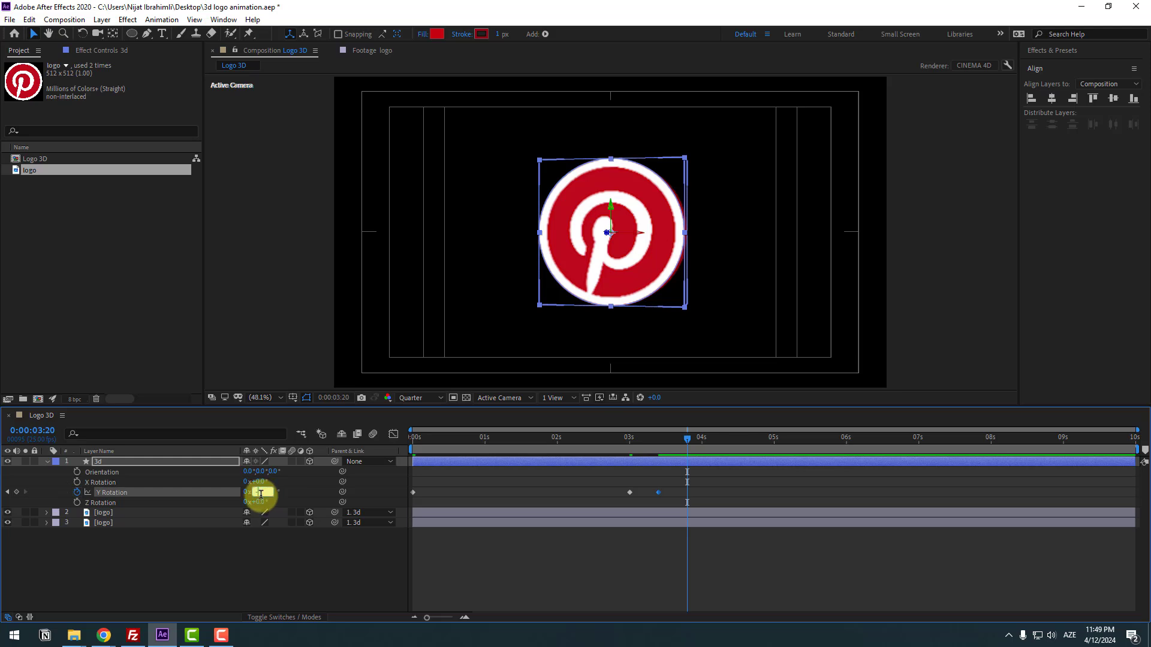
type("-5")
key("Return")
key("shift+Page_Down")
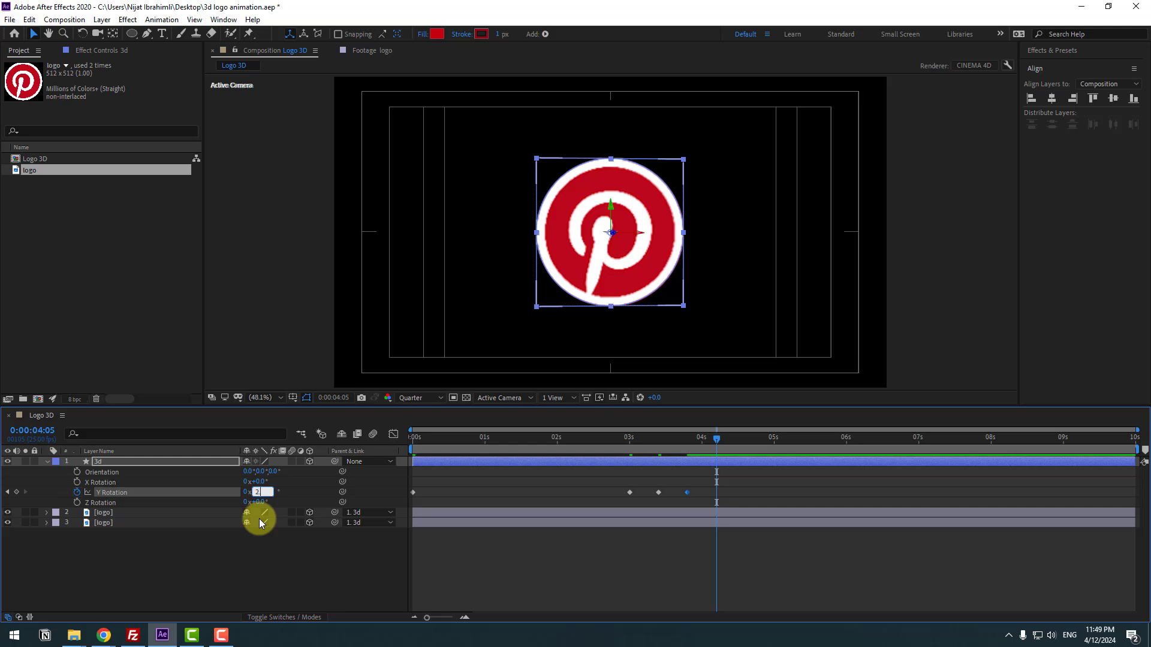
type("2.5")
key("Return")
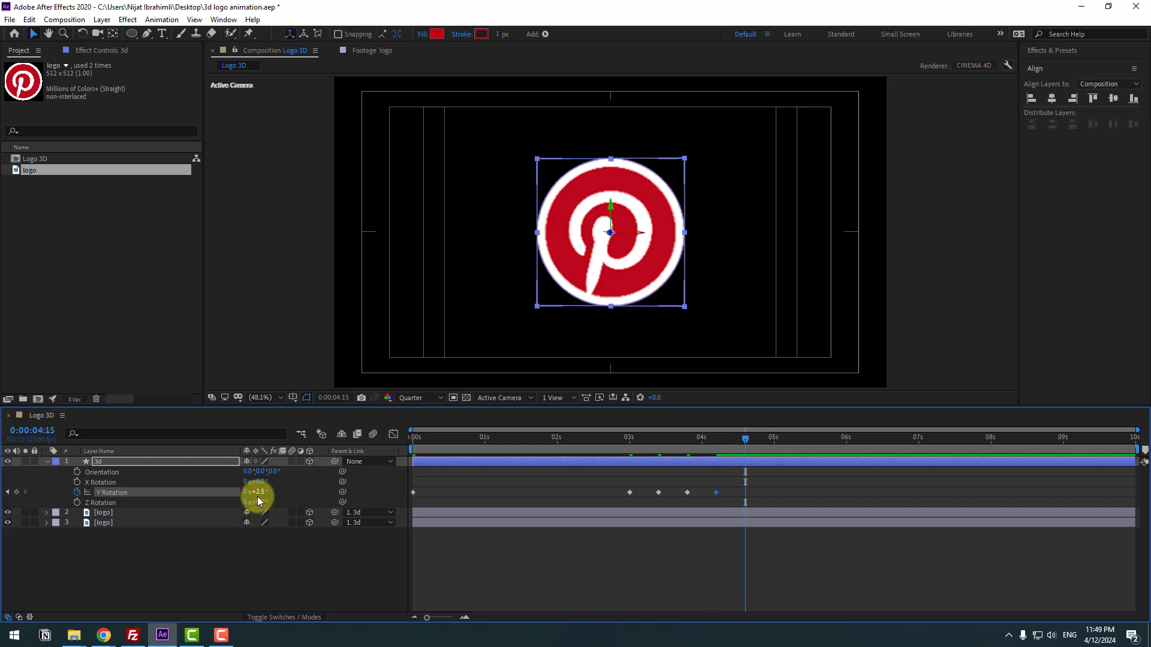
left_click_drag(775, 488, 623, 492)
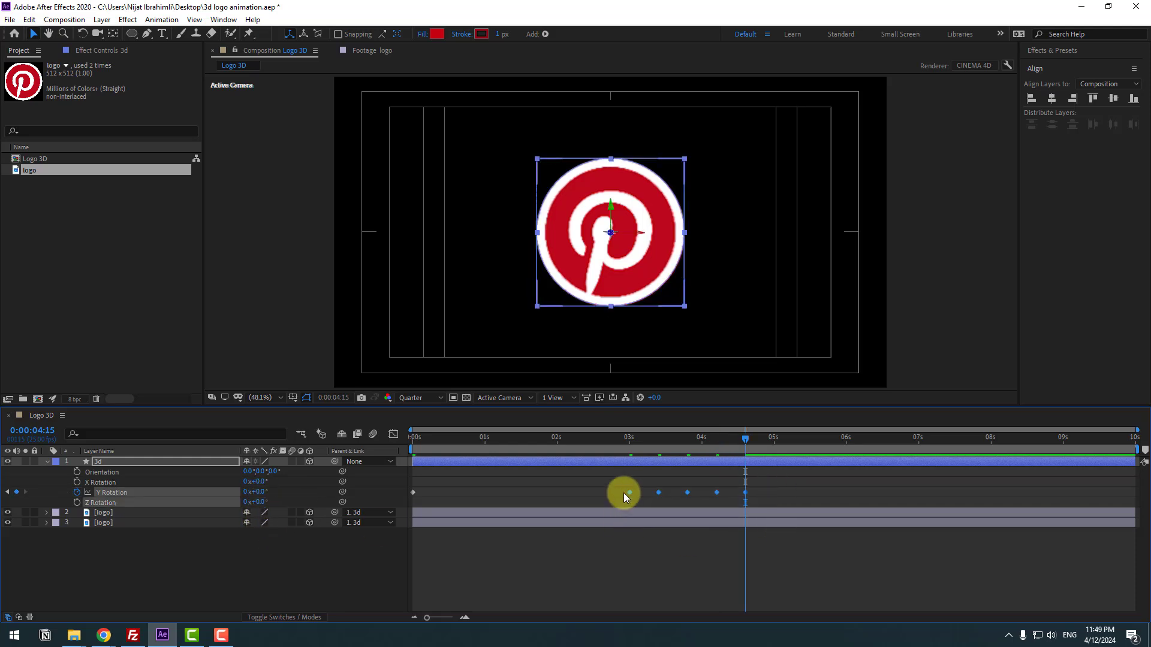
Apply Easy Ease to the selected Y Rotation keyframes.
right_click(627, 493)
mouse_move(719, 484)
left_click(802, 523)
Preview the wobble from about 3s, then restore the playback range to start at 0s.
mouse_move(628, 444)
left_mouse_down()
mouse_move(708, 444)
mouse_move(650, 443)
left_mouse_up()
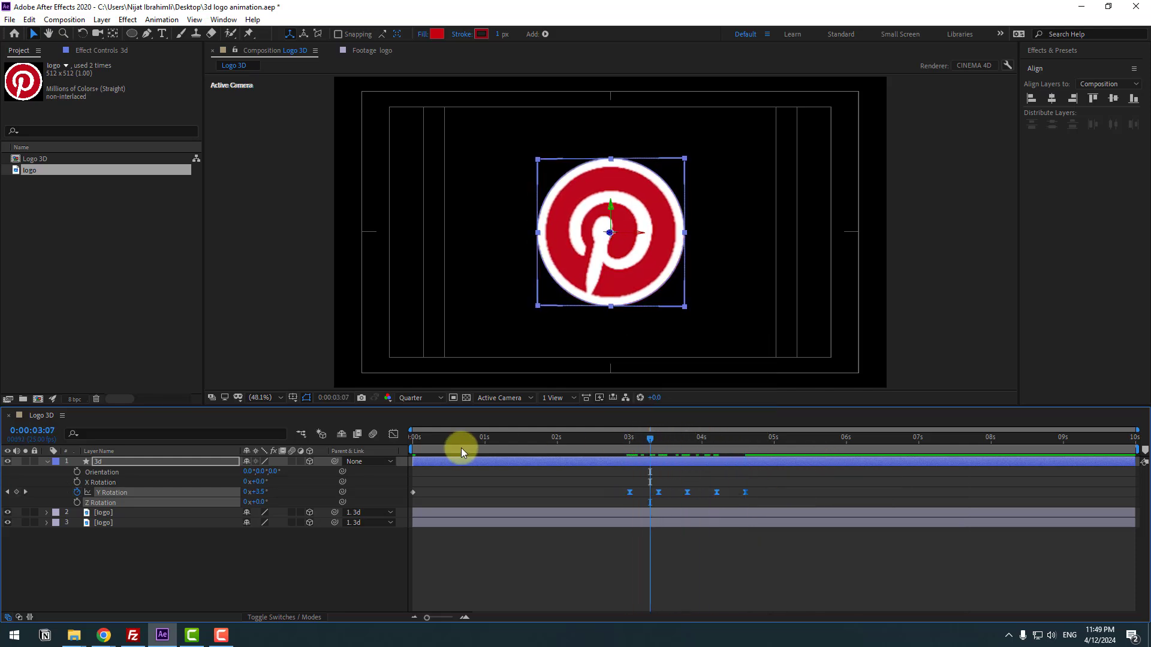
left_click_drag(412, 450, 621, 450)
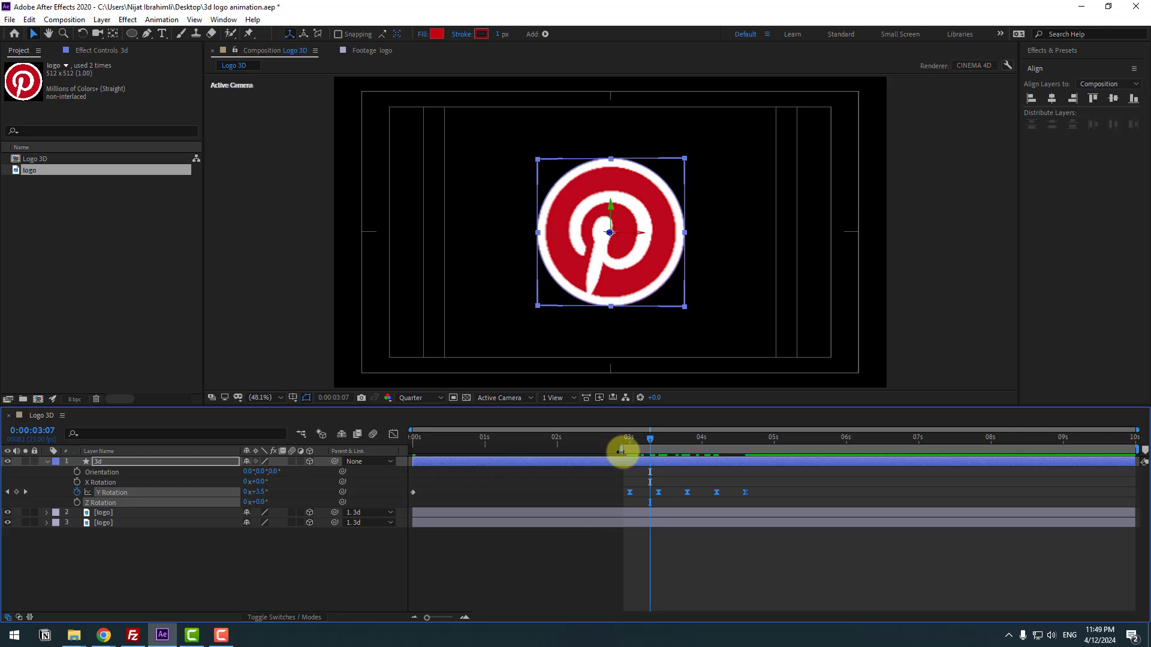
key("space")
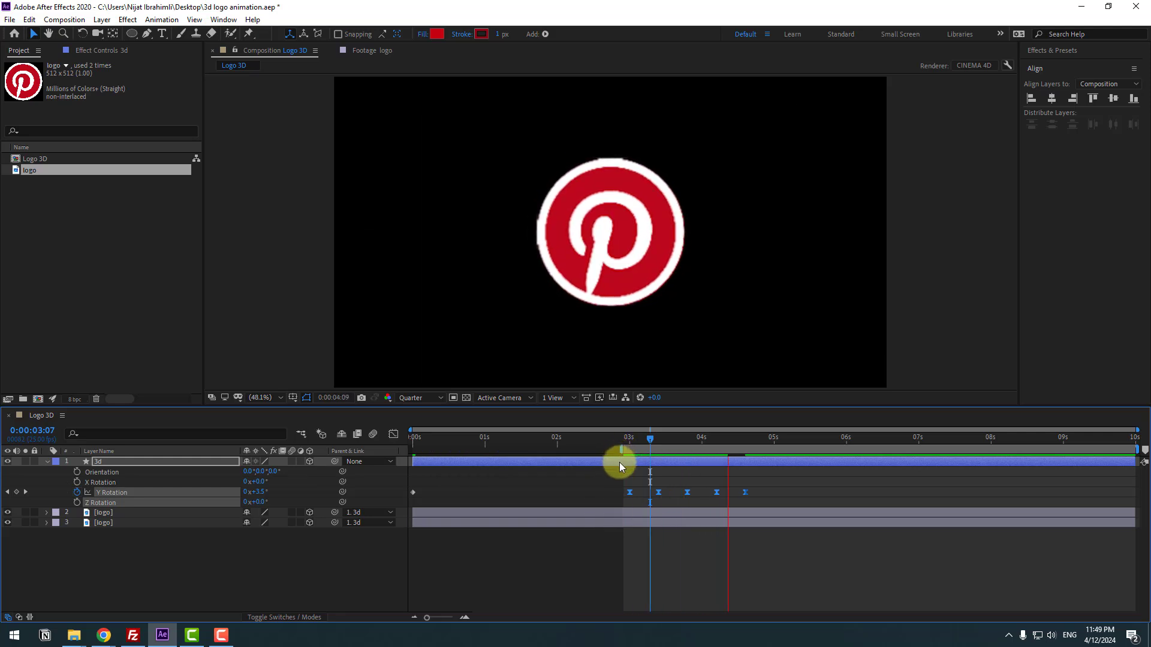
key("space")
left_click_drag(624, 451, 412, 451)
Shift the five wobble keyframes earlier, toward 1s, and preview the rotation.
left_click_drag(774, 490, 503, 493)
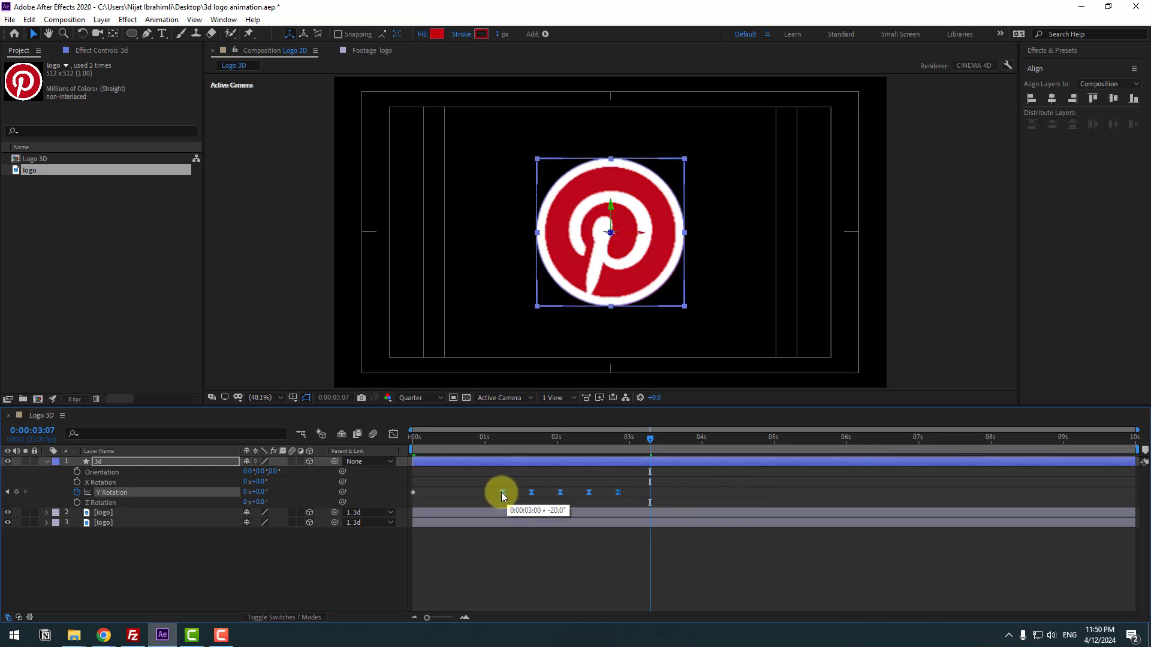
key("space")
key("space")
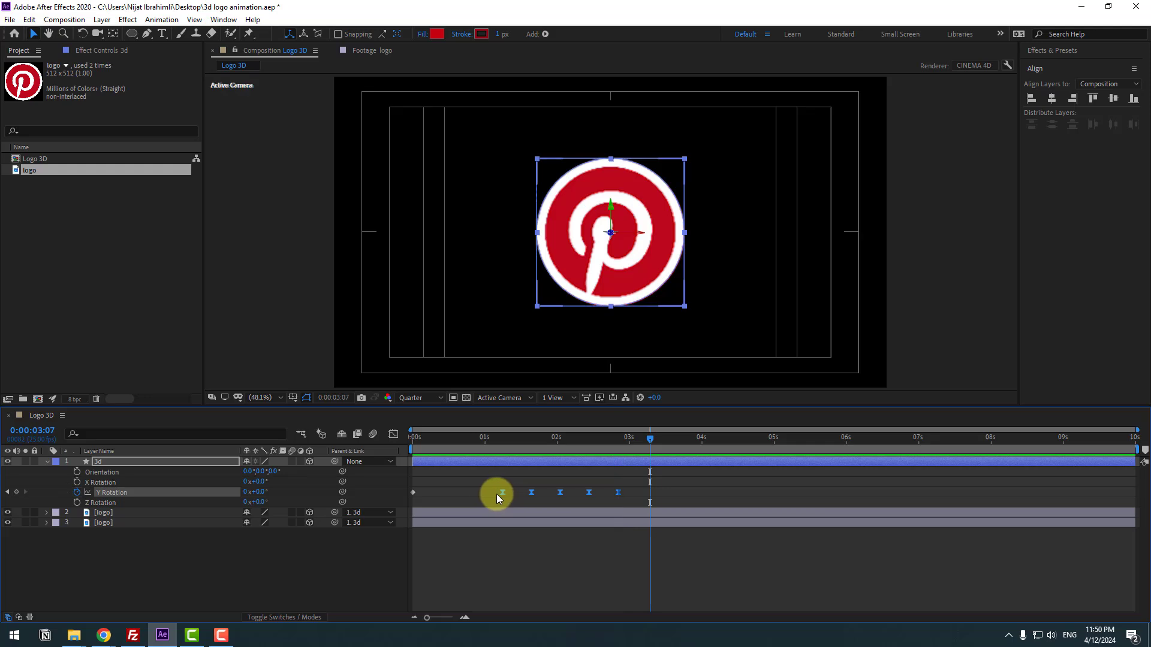
left_click_drag(502, 492, 478, 492)
key("space")
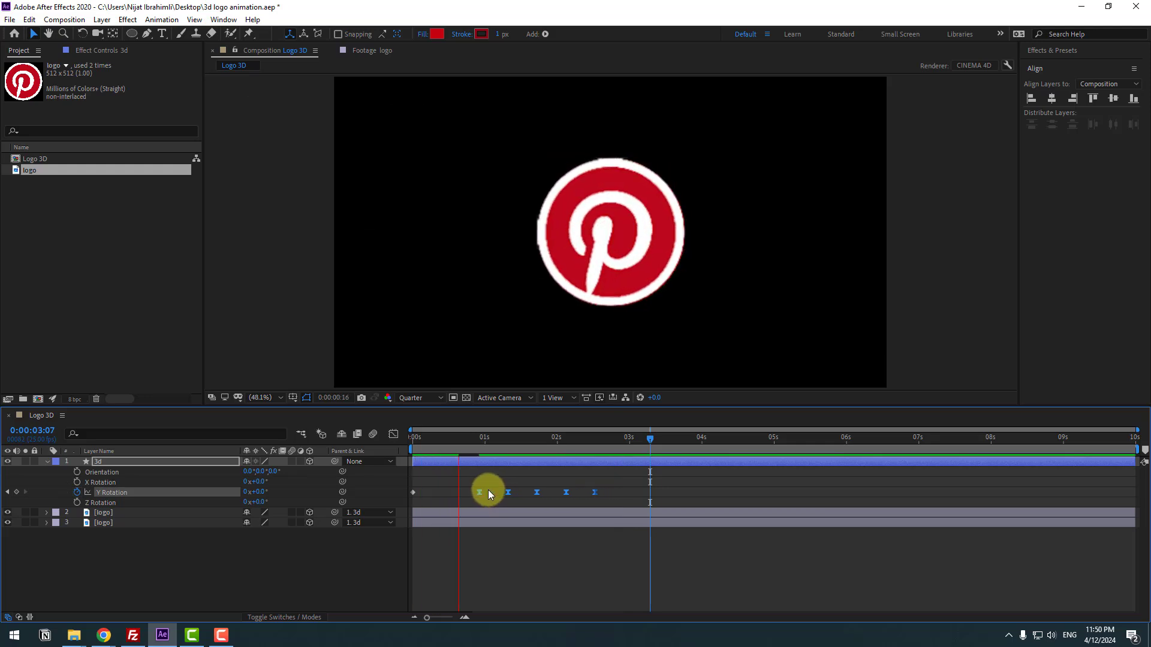
key("space")
key("space")
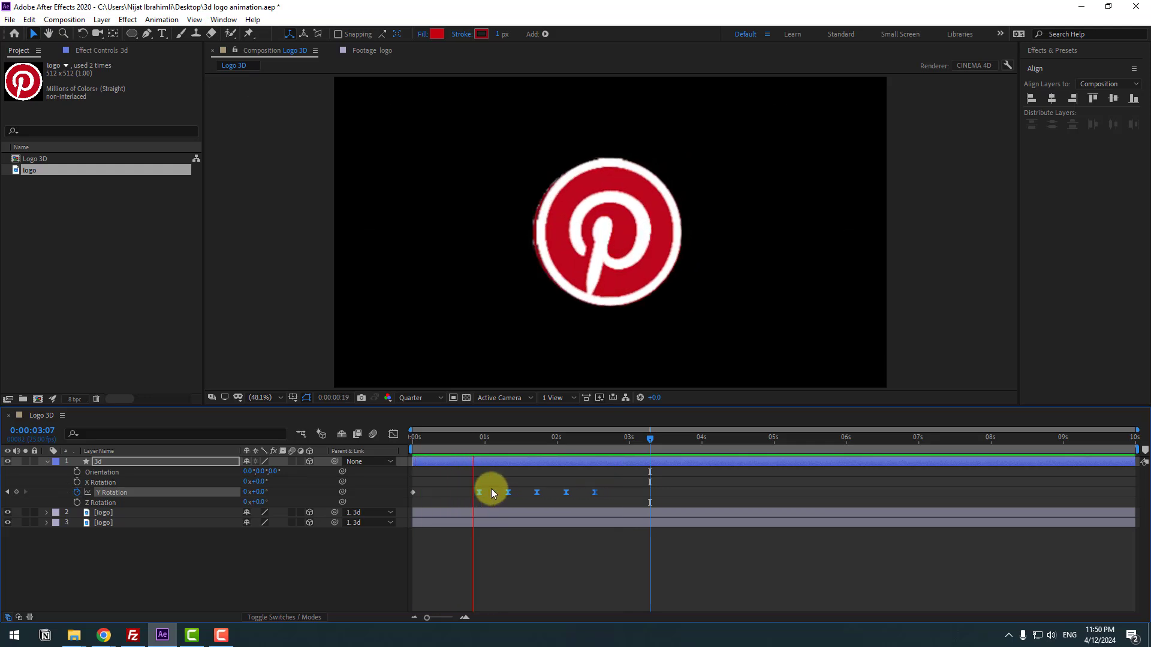
key("space")
Apply Easy Ease to the 0s Y Rotation keyframe.
left_click(478, 492)
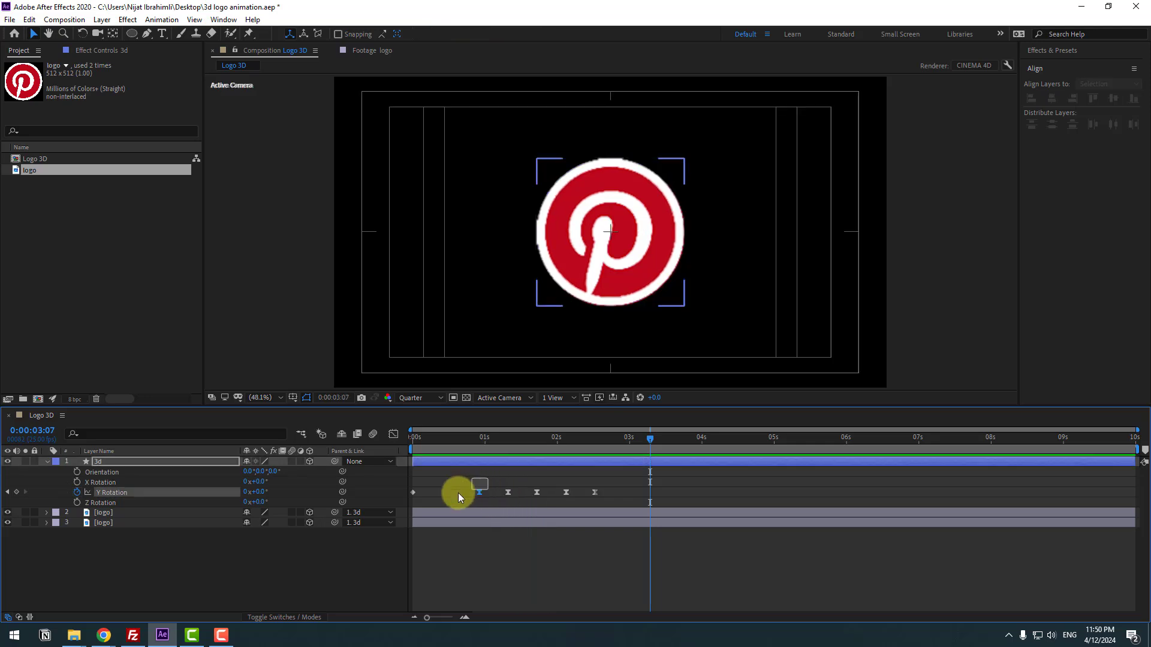
right_click(411, 492)
mouse_move(513, 487)
left_click(584, 523)
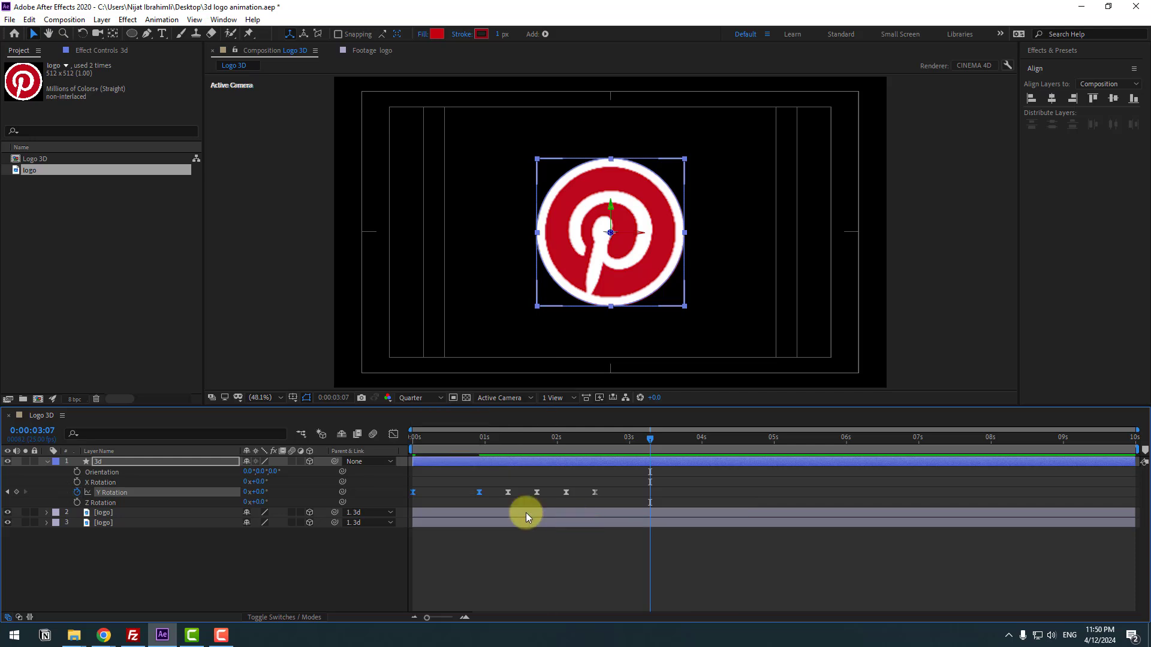
In the Graph Editor, drag the 0s keyframe's influence to about 69% for a fast opening spin.
left_click(393, 434)
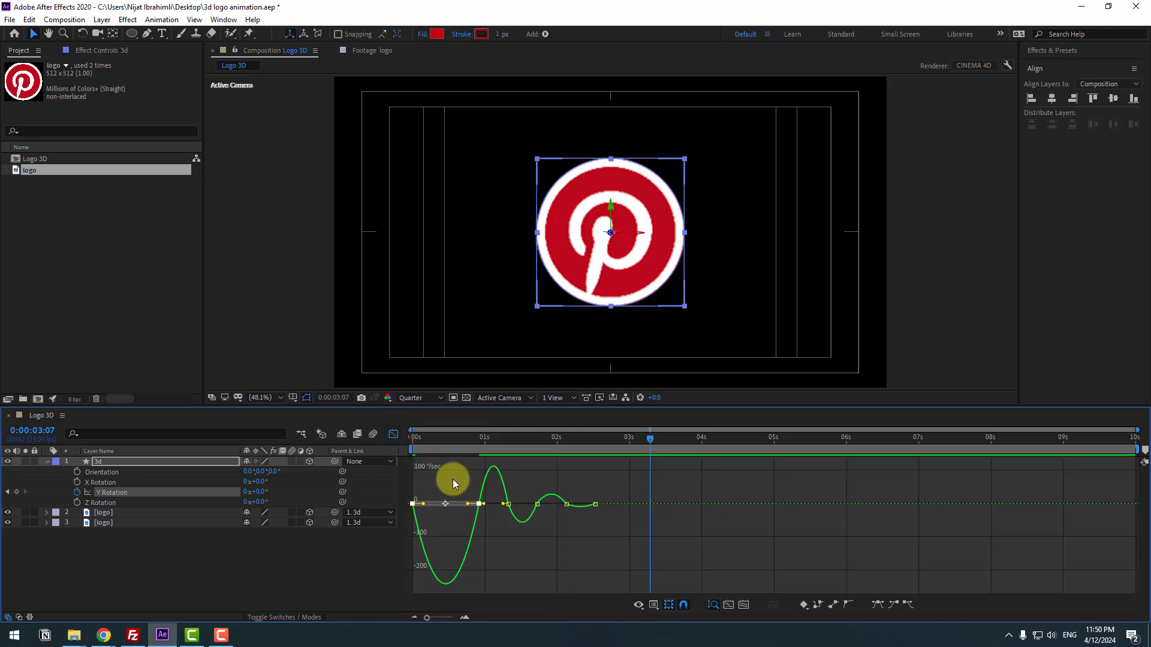
left_click_drag(436, 435, 418, 436)
scroll(488, 484, "up", 3)
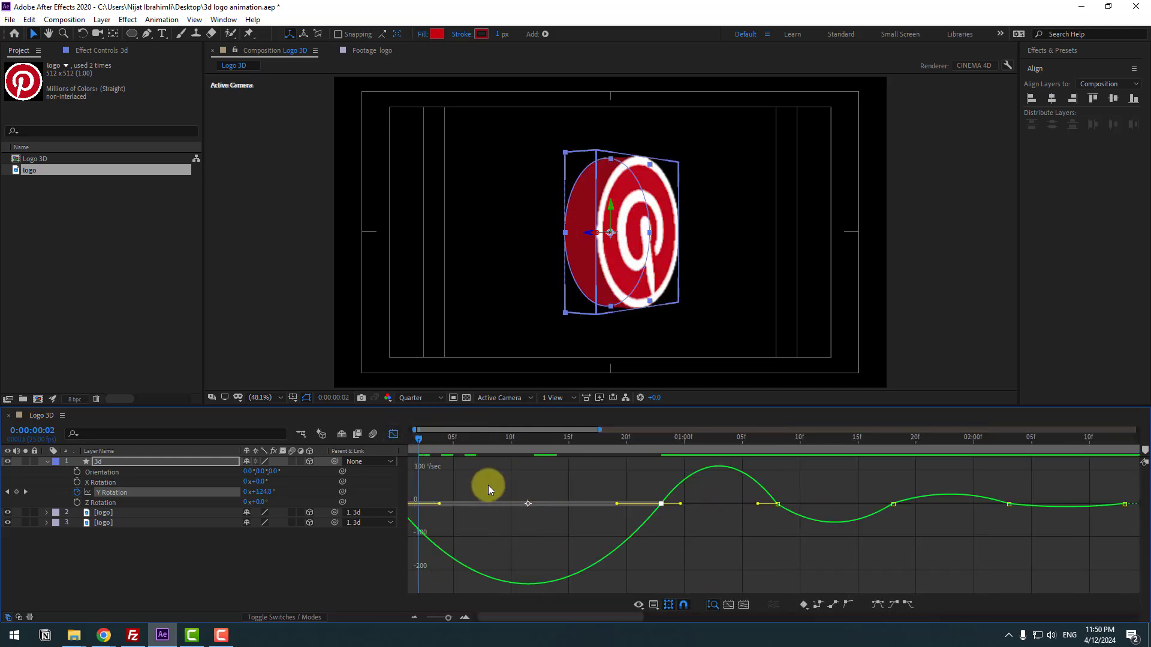
left_click(414, 503)
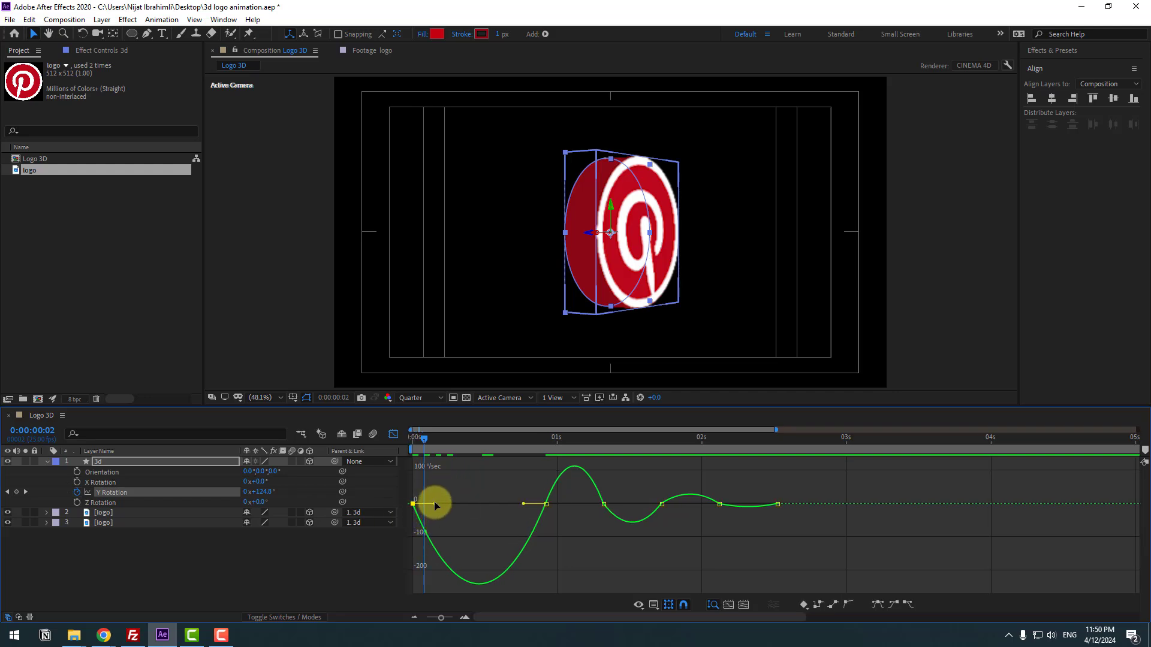
left_click_drag(528, 506, 441, 494)
Preview the new easing and return to the layer keyframe view.
key("space")
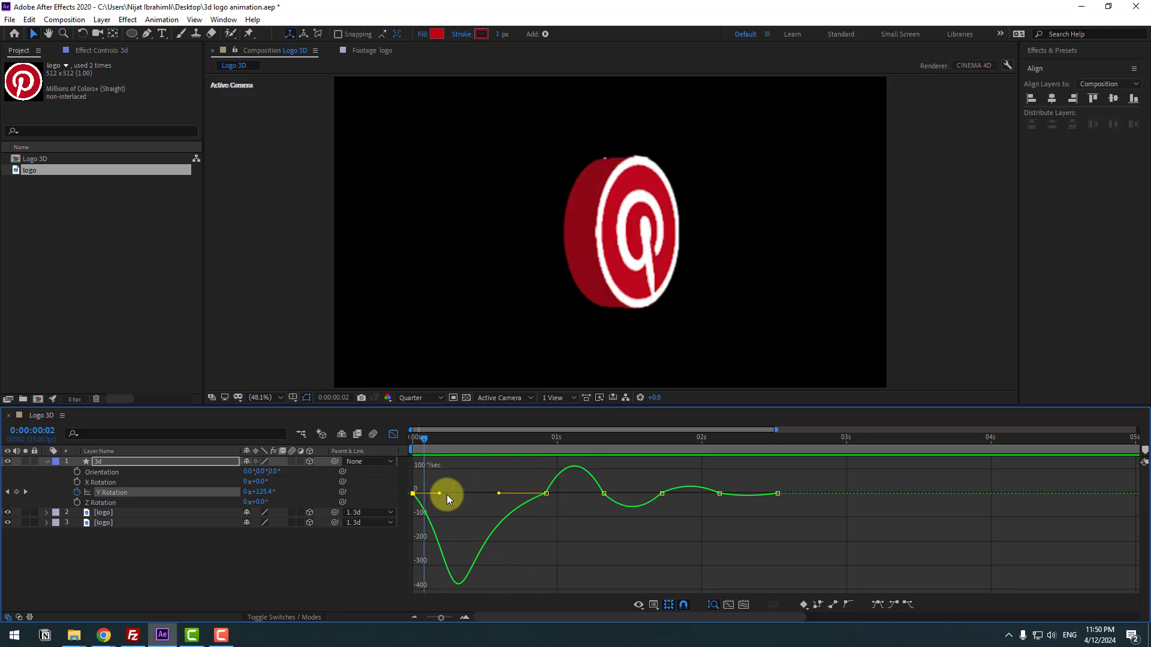
left_click(417, 448)
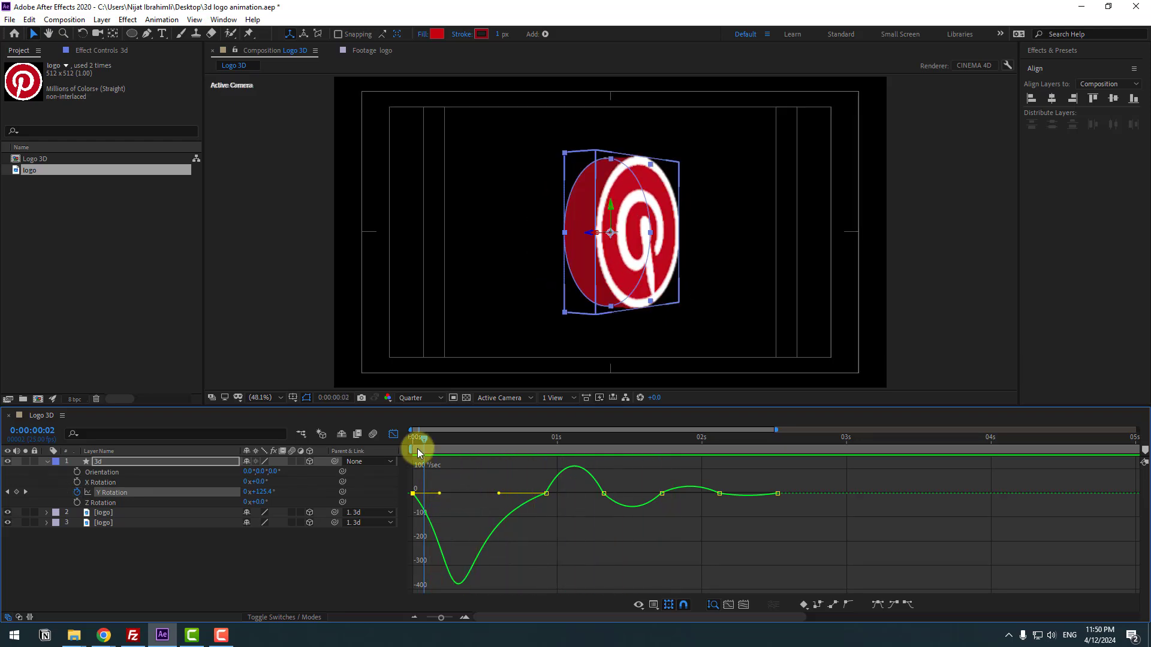
left_click(394, 434)
key("minus")
key("space")
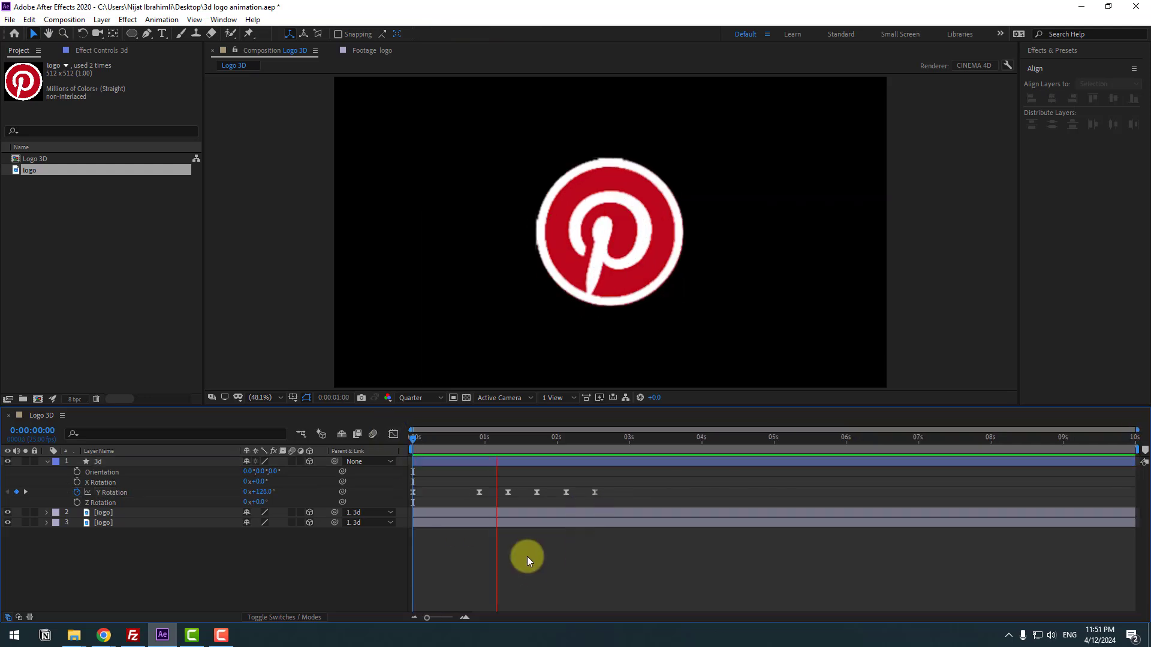
key("space")
Keyframe the 3d layer's Position near 1s, with the 0s keyframe at 270, 540, -1700.
left_click(102, 465)
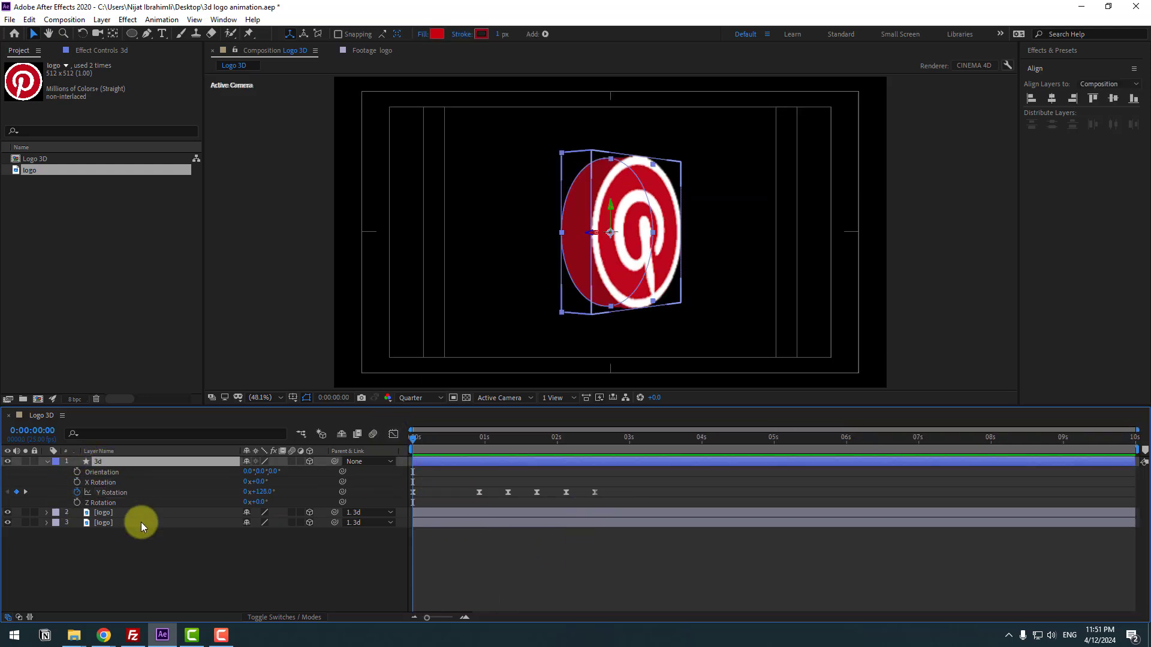
key("shift+p")
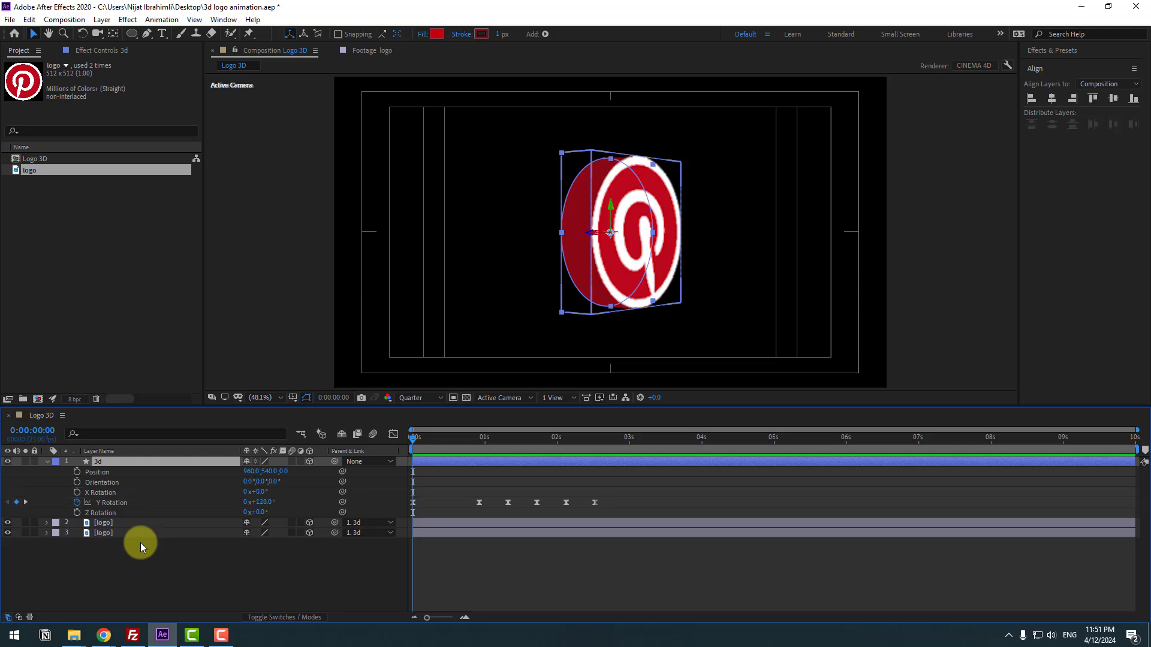
left_click_drag(474, 440, 398, 441)
left_click(75, 472)
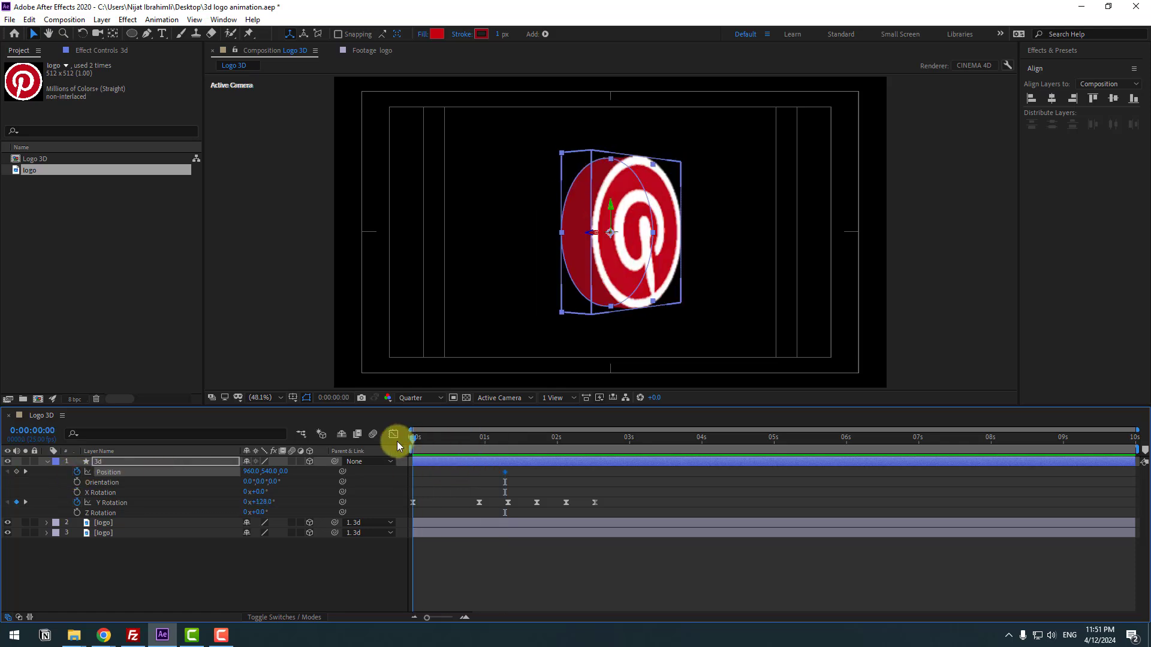
left_click_drag(284, 475, 203, 466)
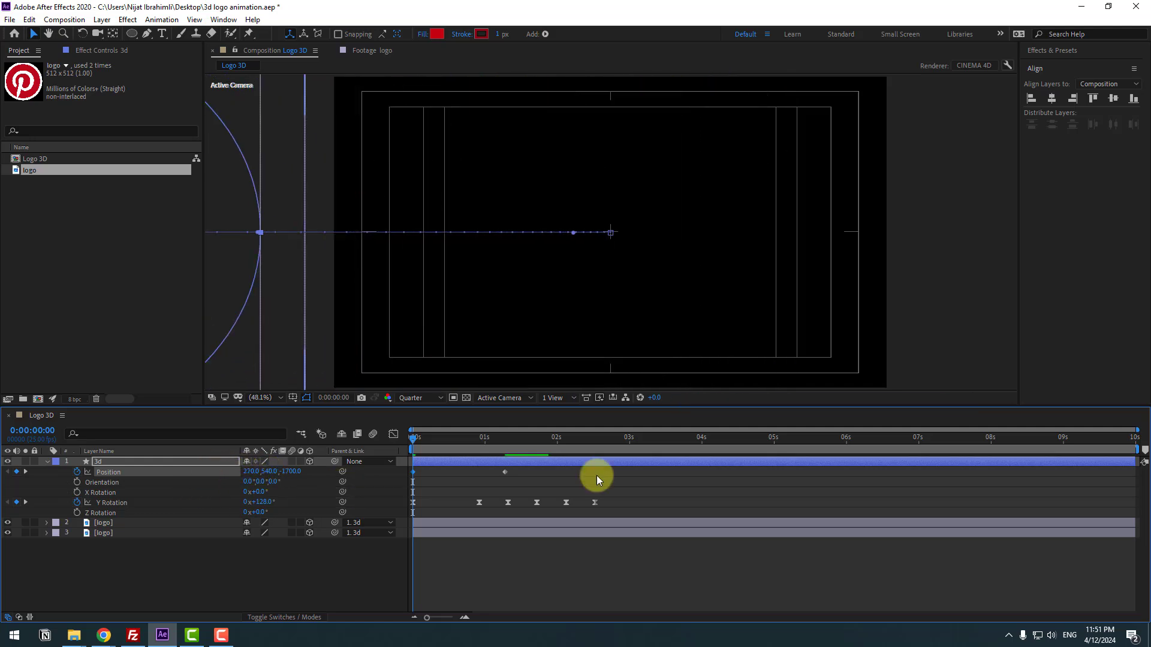
left_click(412, 472)
Apply Easy Ease to the 3d layer's Position keyframes.
right_click(412, 471)
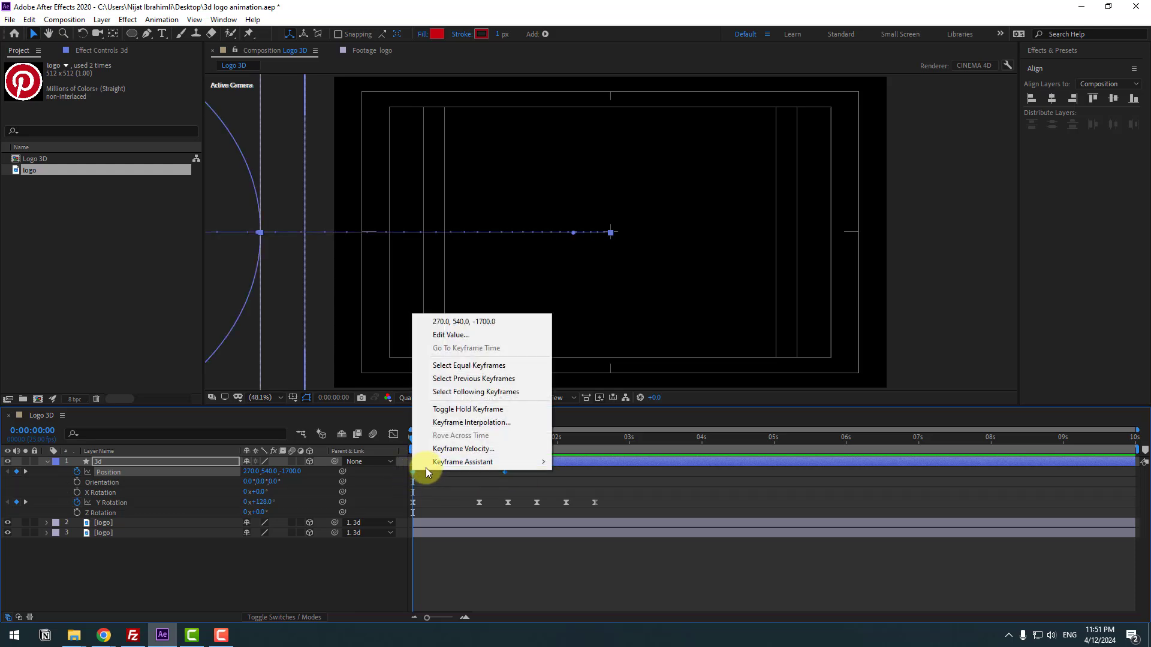
mouse_move(479, 461)
left_click(623, 501)
Preview the logo's fly-in with the 3d layer deselected.
left_click_drag(417, 437, 516, 443)
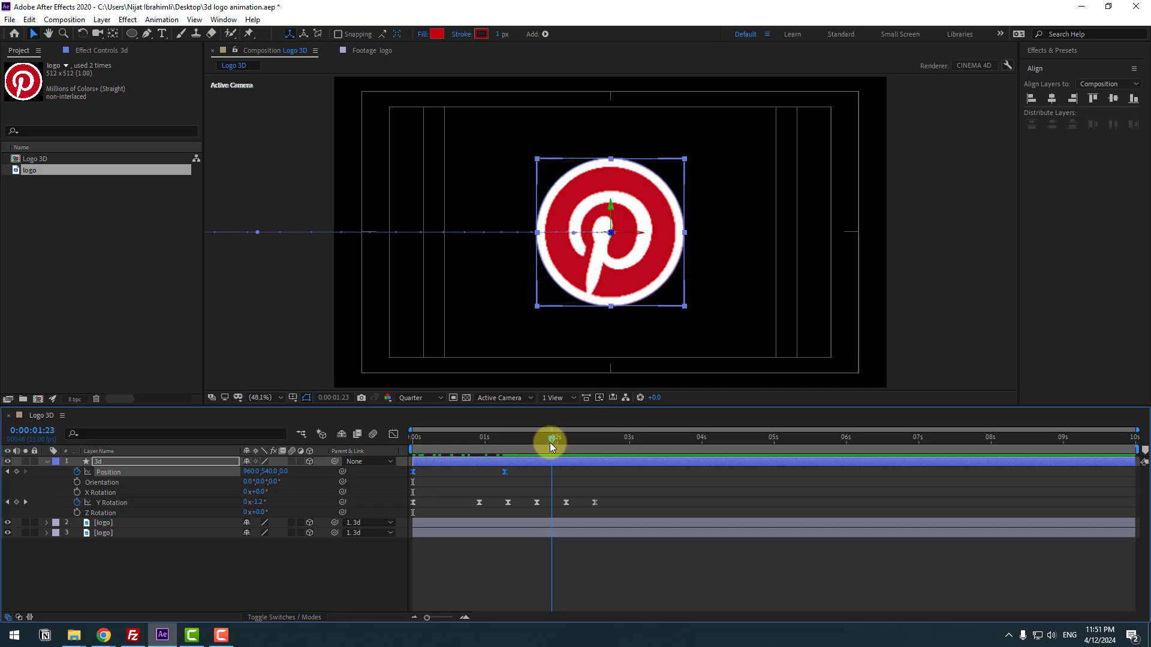
left_click_drag(606, 442, 646, 442)
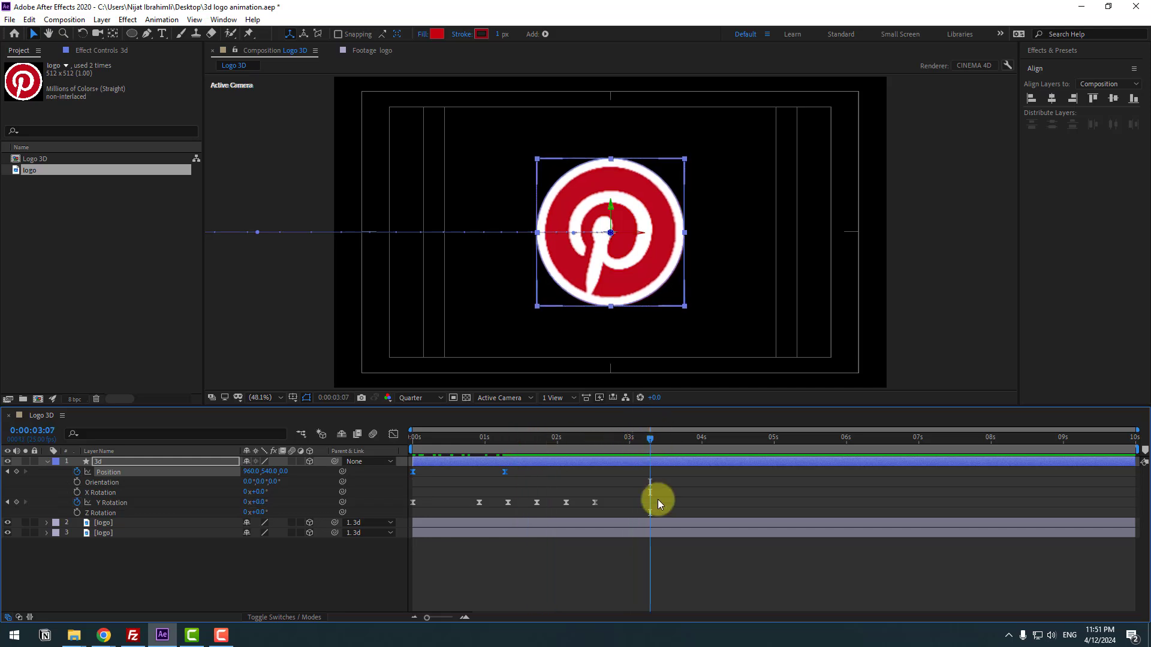
left_click(686, 488)
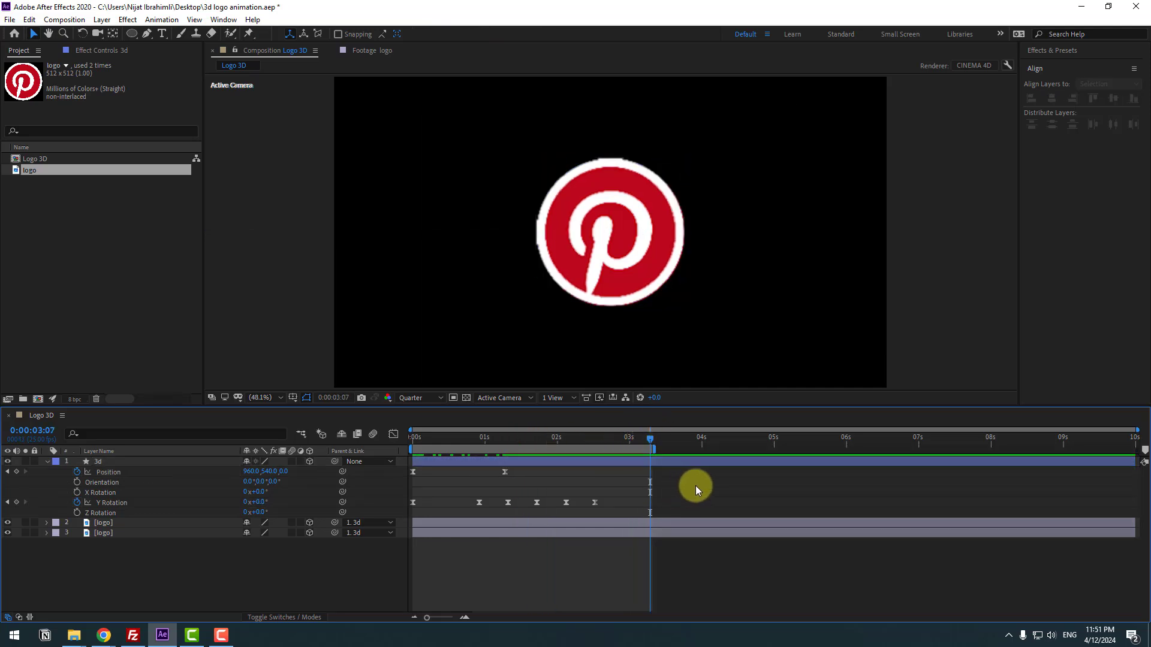
key("space")
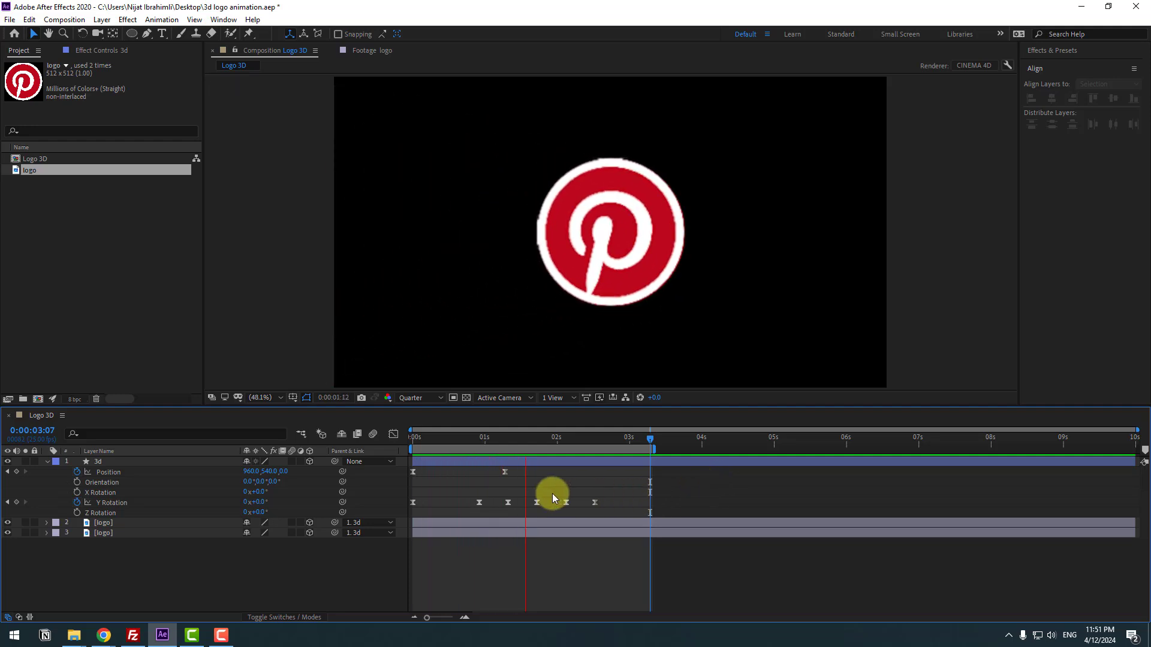
left_click(468, 439)
Shift the Y Rotation keyframes later to start around 0.6s, checking the logo faces front.
left_click_drag(608, 496, 448, 505)
key("space")
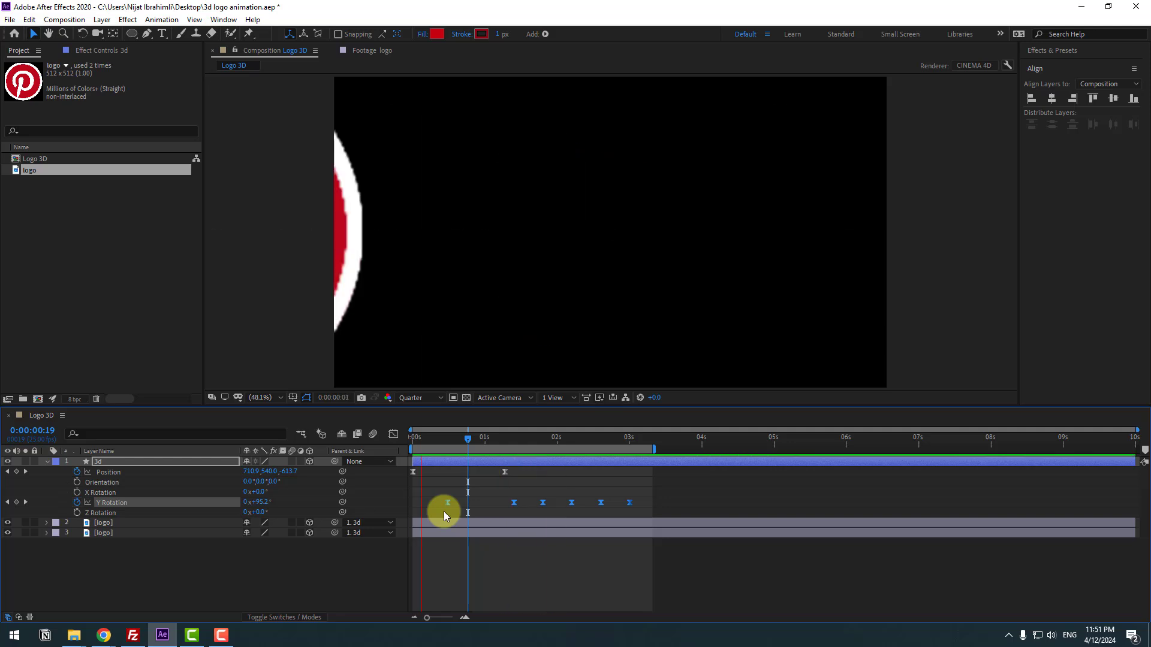
key("space")
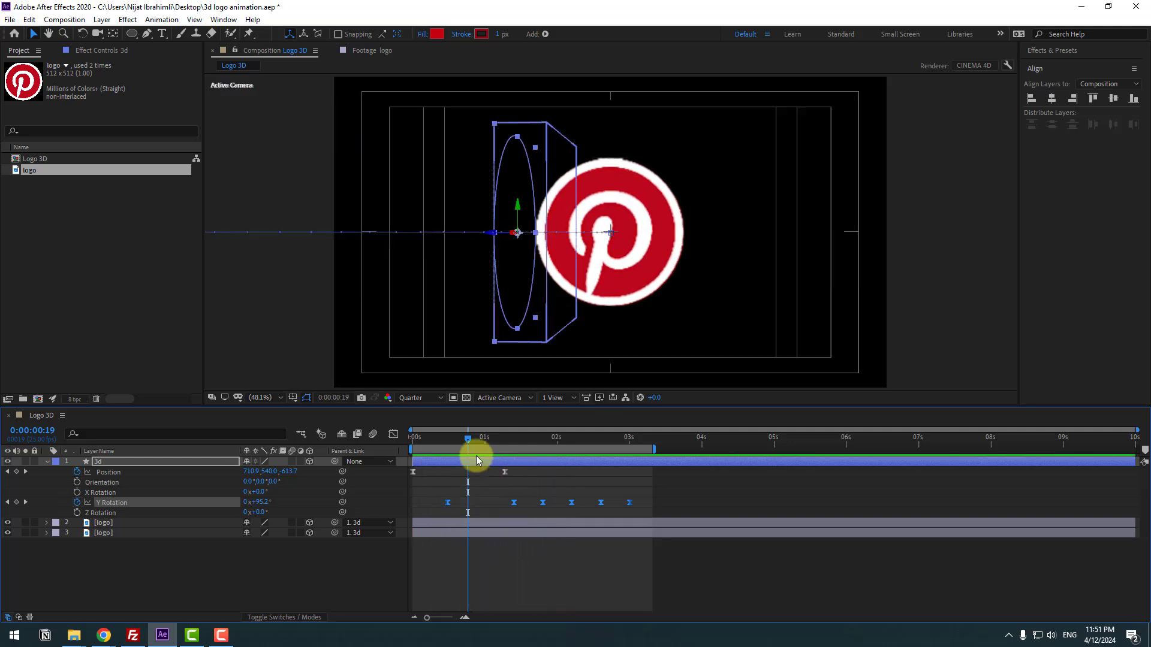
left_click(483, 444)
left_click_drag(517, 502, 525, 502)
left_click_drag(439, 447, 438, 447)
left_click_drag(444, 440, 408, 466)
Reshape the Position speed curve so the fly-in peaks early and eases out, and preview it.
key("shift+F3")
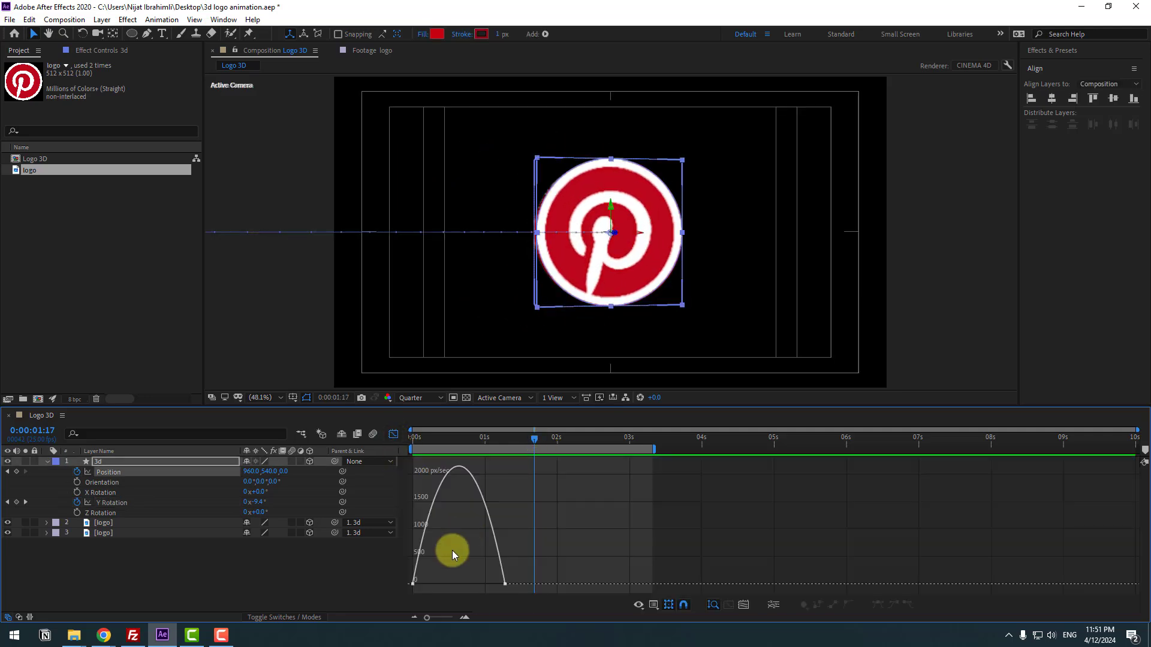
mouse_move(452, 561)
left_mouse_down()
mouse_move(419, 601)
mouse_move(417, 584)
left_mouse_up()
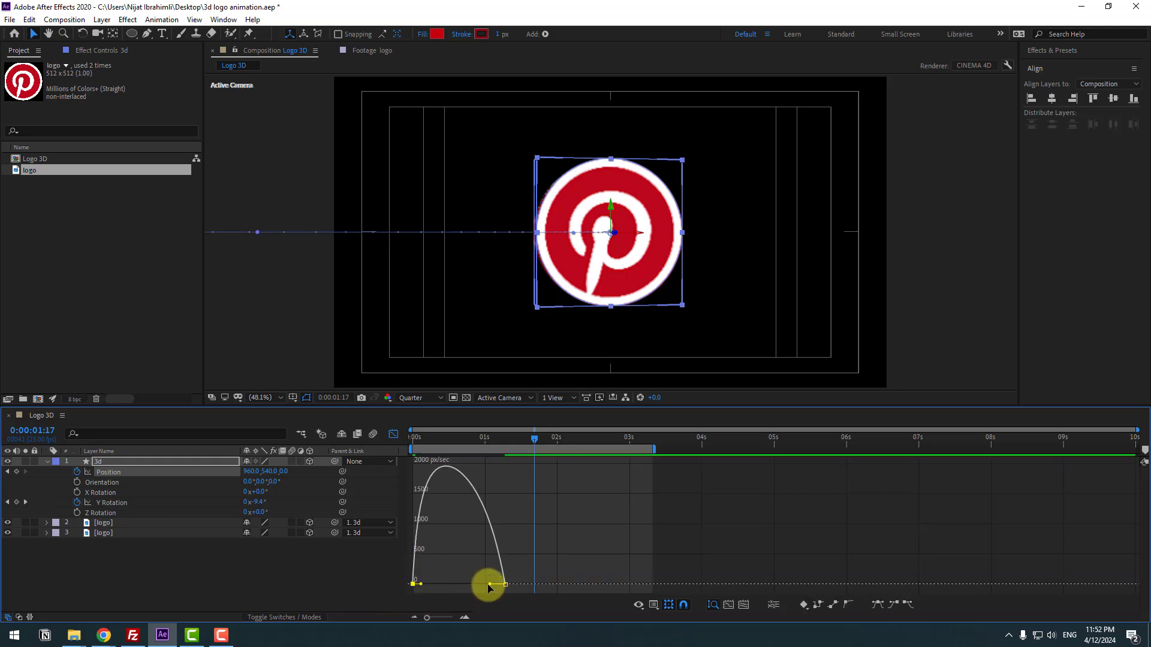
left_click_drag(489, 584, 470, 583)
key("space")
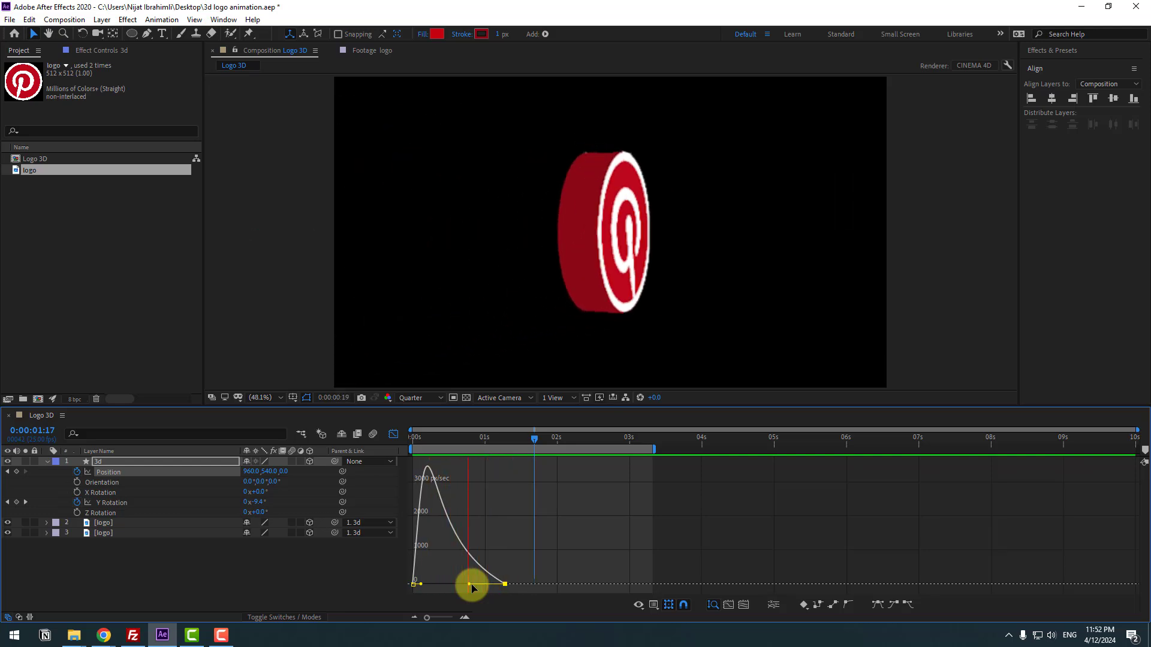
Move the Y Rotation keyframes about 6 frames earlier.
key("space")
left_click(393, 434)
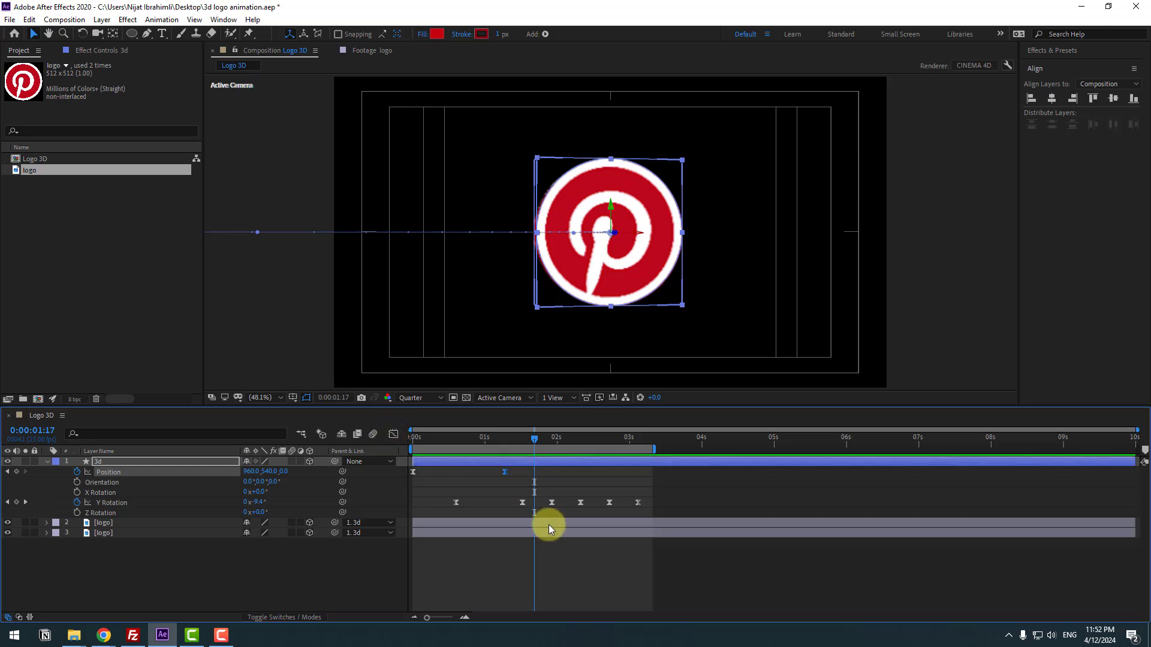
left_click_drag(663, 496, 416, 501)
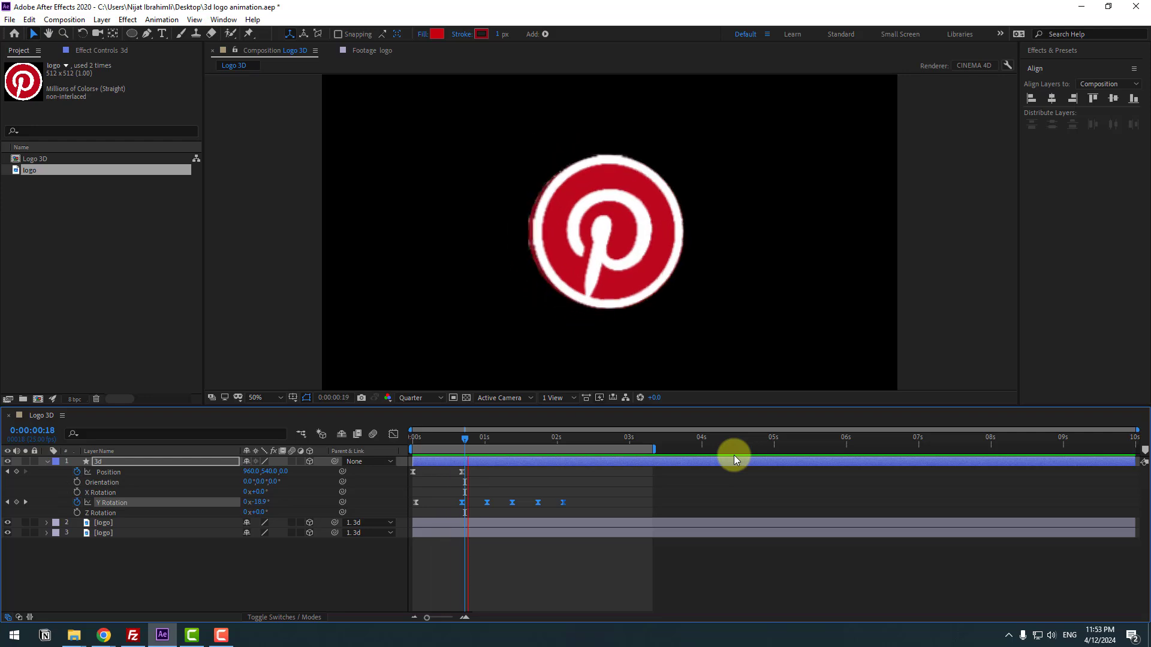
Search Effects & Presets for 'card' and apply Card Wipe to the lower logo layer.
left_click(932, 498)
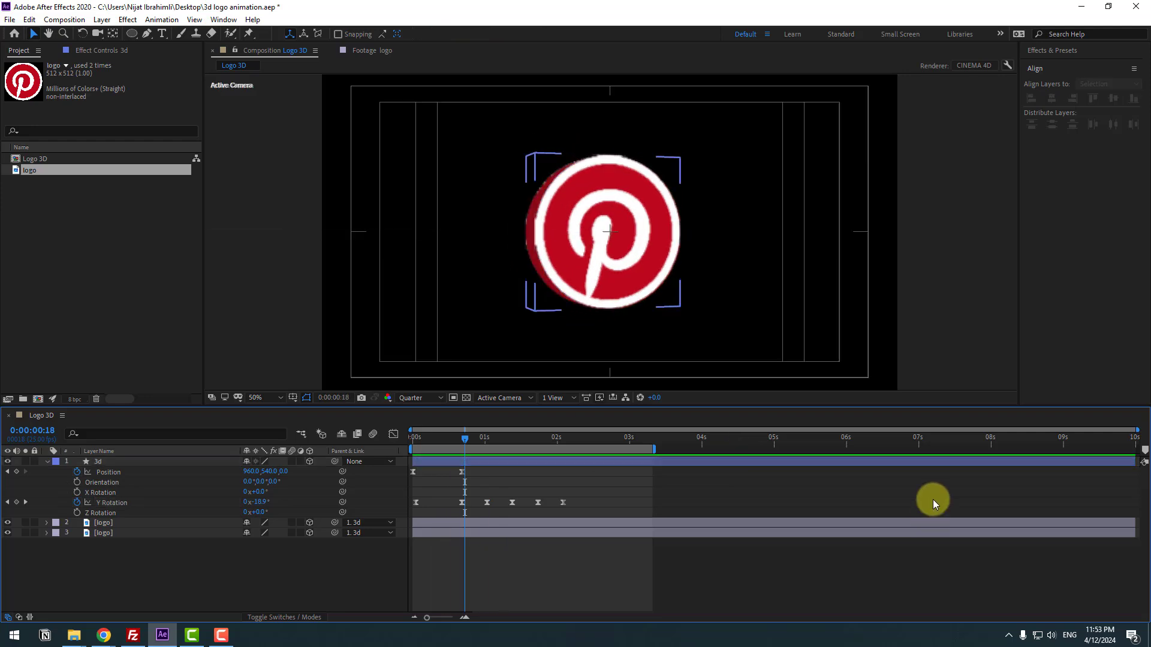
left_click(1048, 49)
left_click(1031, 66)
type("card")
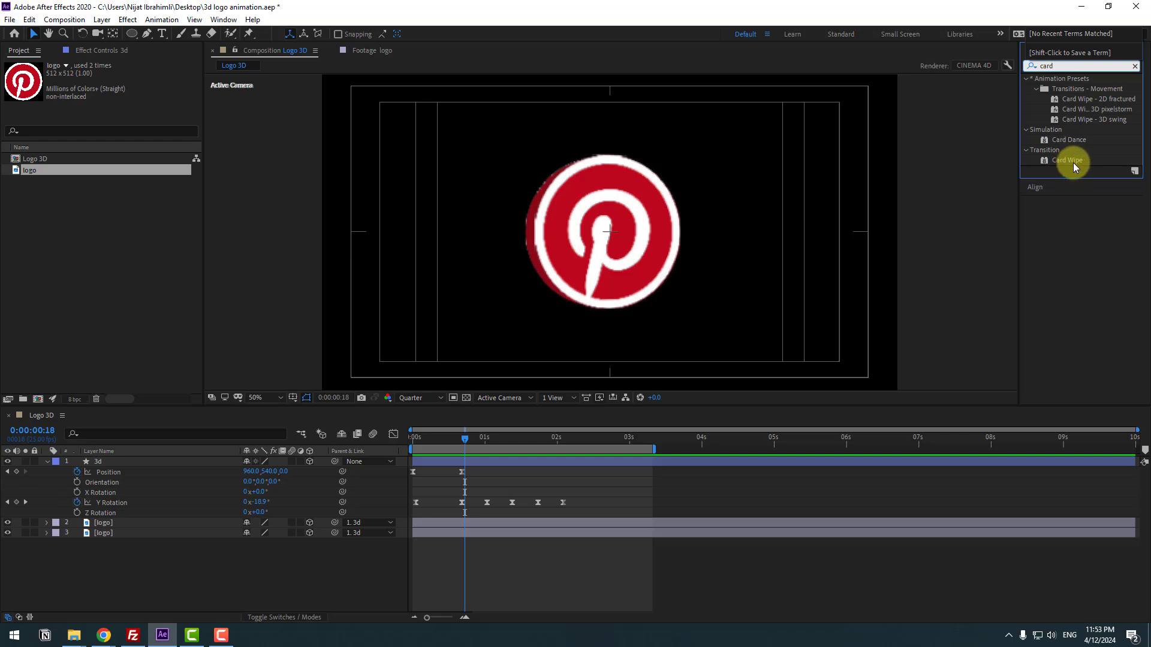
left_click_drag(1069, 160, 167, 532)
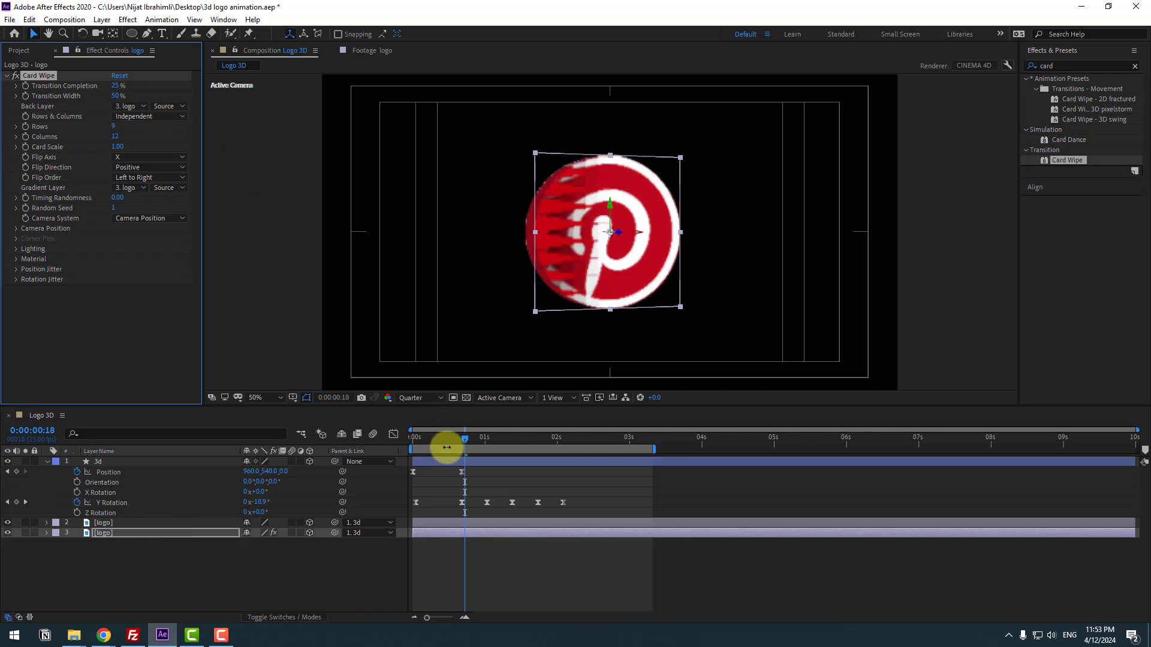
Keyframe Card Wipe Transition Completion from 0% at 0:00:00:16 to 100% about a second later.
left_click_drag(460, 443, 455, 443)
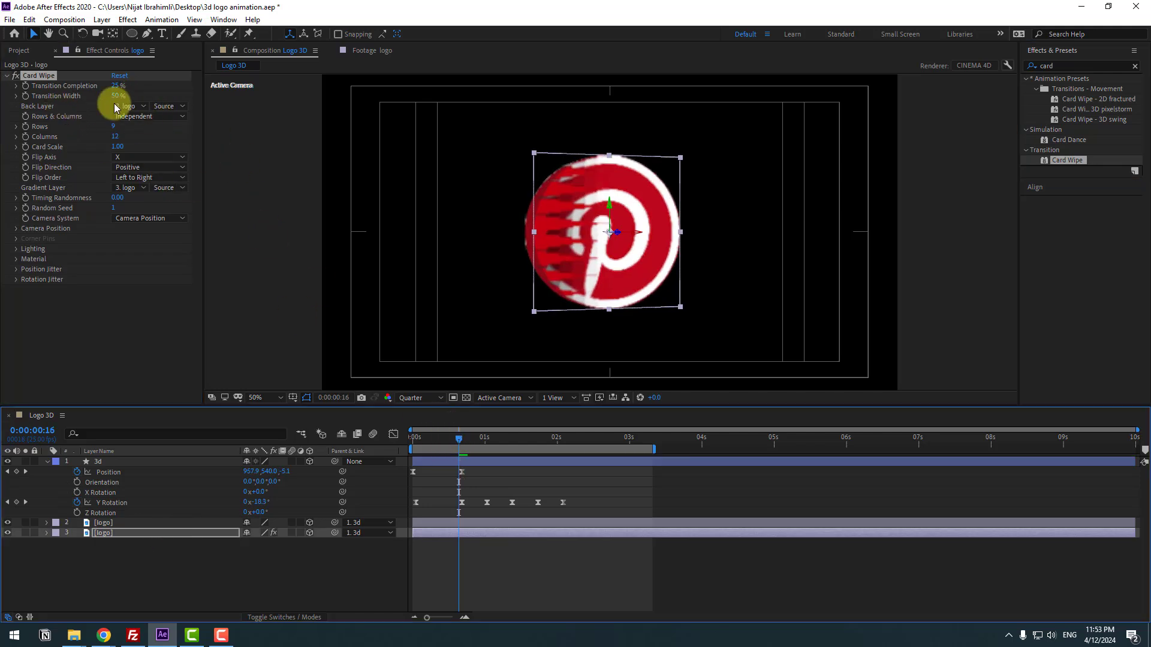
left_click_drag(118, 89, 82, 108)
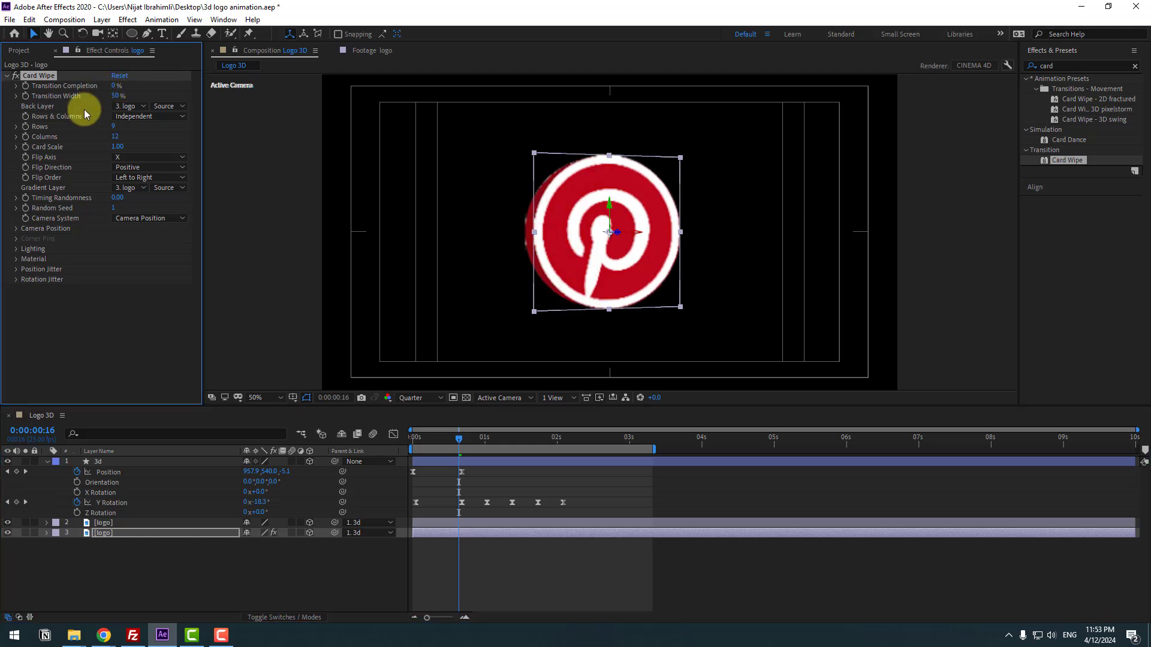
left_click(25, 88)
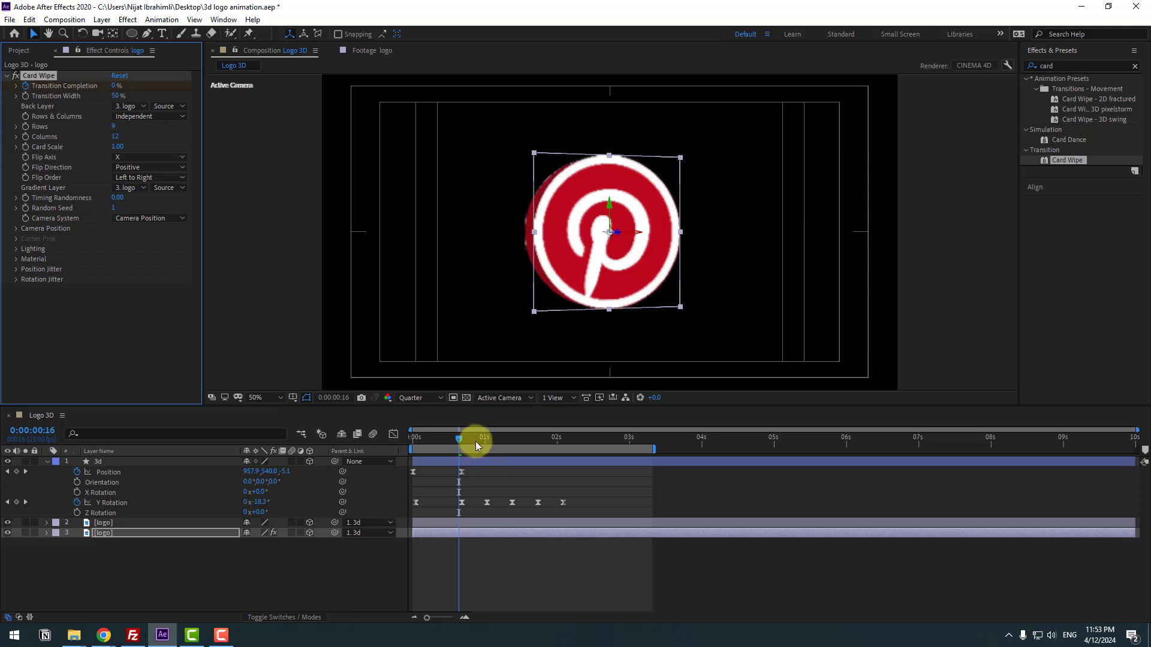
left_click_drag(476, 442, 541, 438)
key("u")
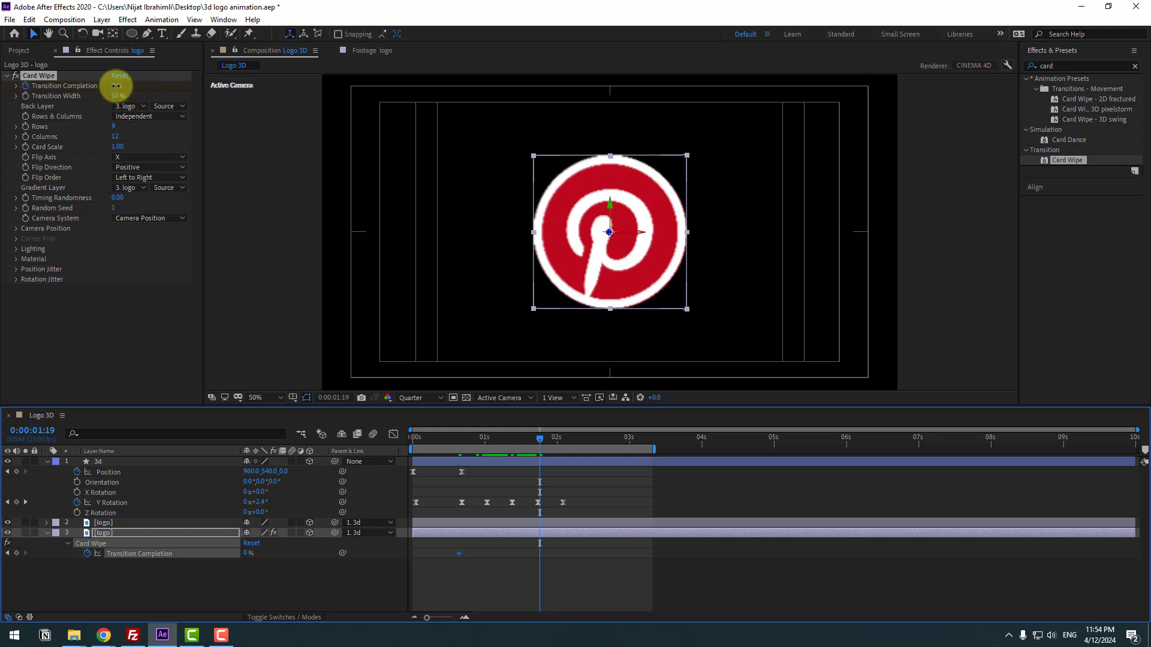
left_click_drag(116, 86, 182, 82)
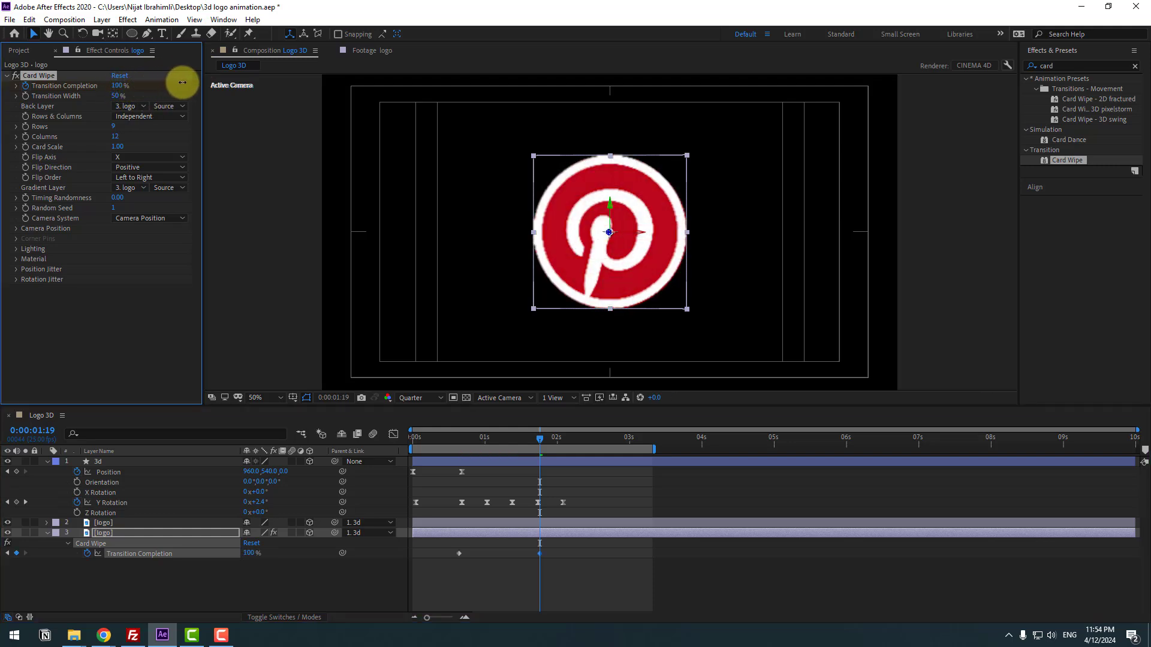
left_click_drag(457, 442, 499, 444)
Set the 3d layer's shape fill colour to very dark red 240A0C.
left_click(82, 460)
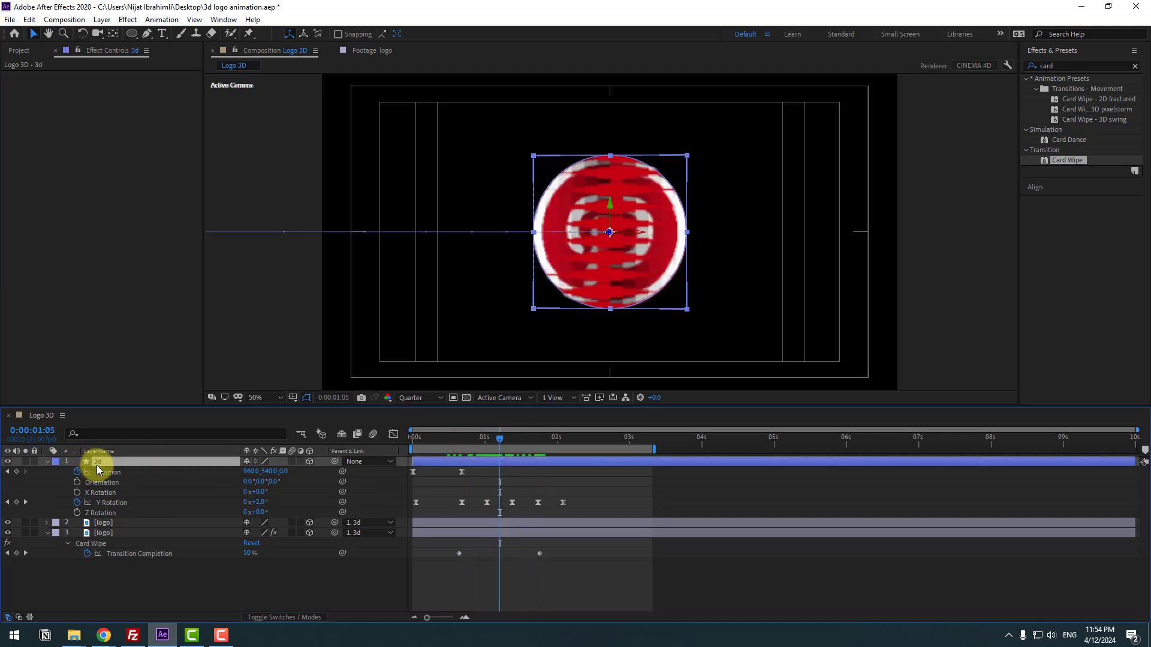
left_click(432, 36)
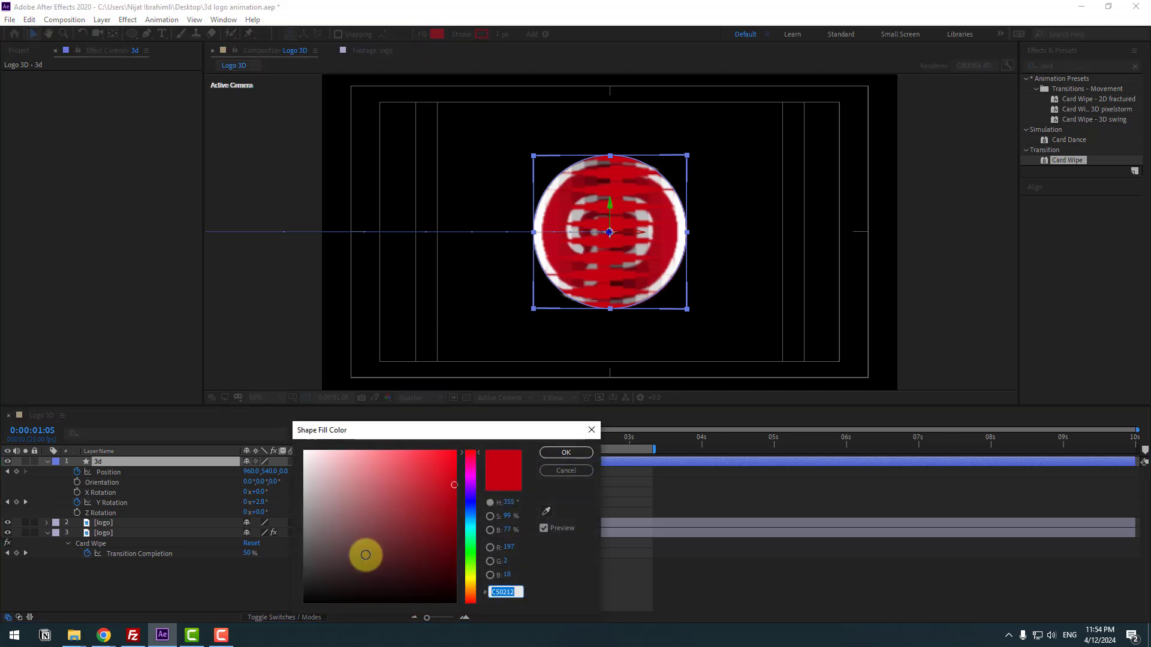
left_click(310, 570)
left_click_drag(310, 569, 413, 581)
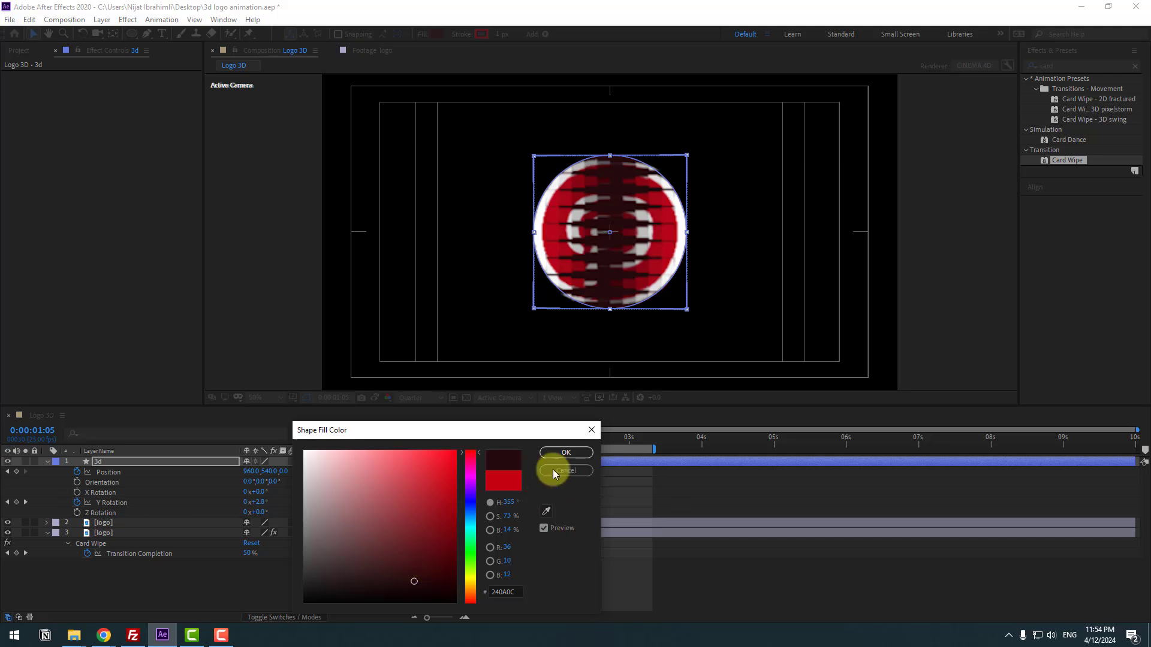
left_click(562, 454)
left_click_drag(457, 446, 491, 437)
Set the lower logo layer's Card Wipe Timing Randomness to 0.57.
left_click(105, 533)
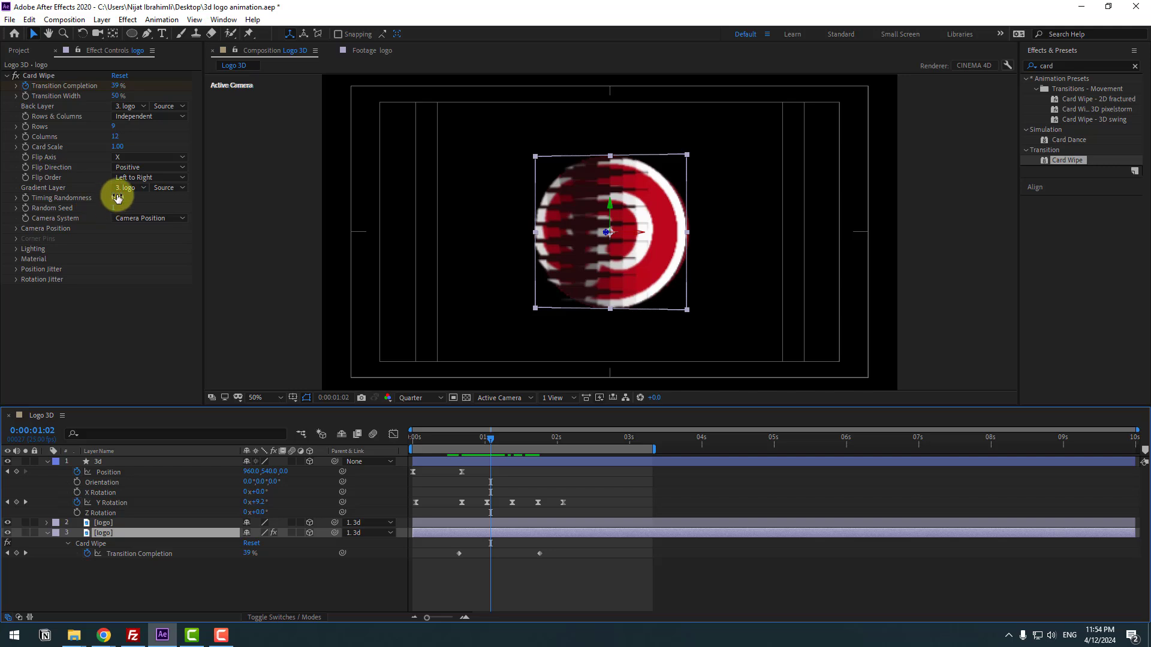
left_click_drag(117, 198, 150, 188)
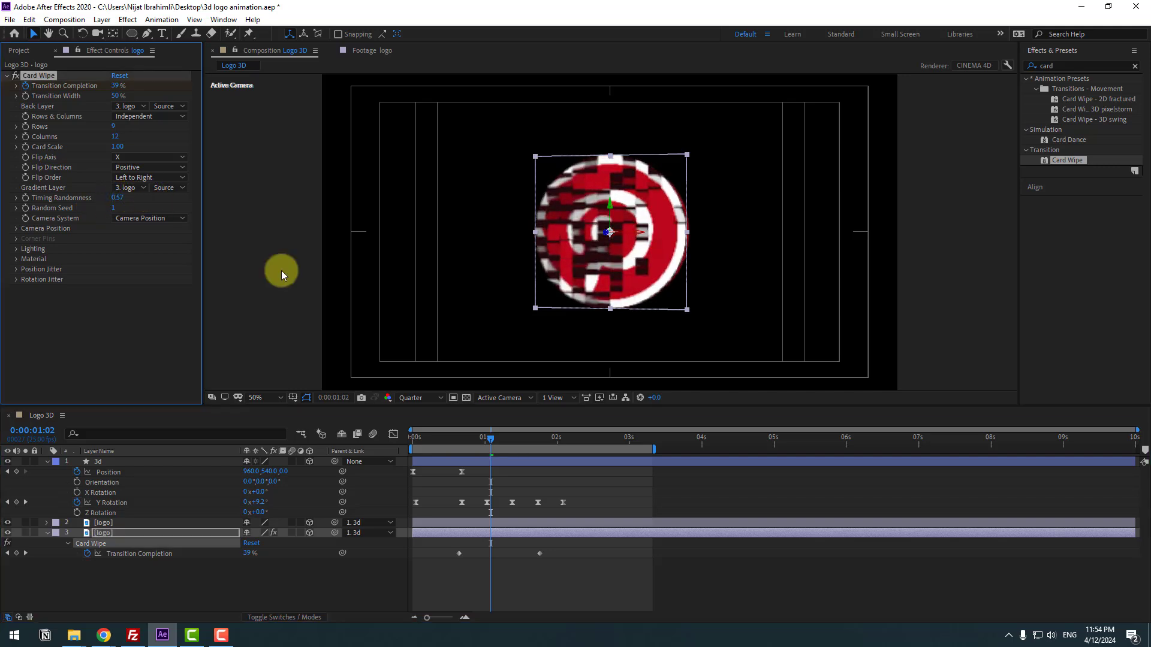
left_click_drag(455, 438, 501, 464)
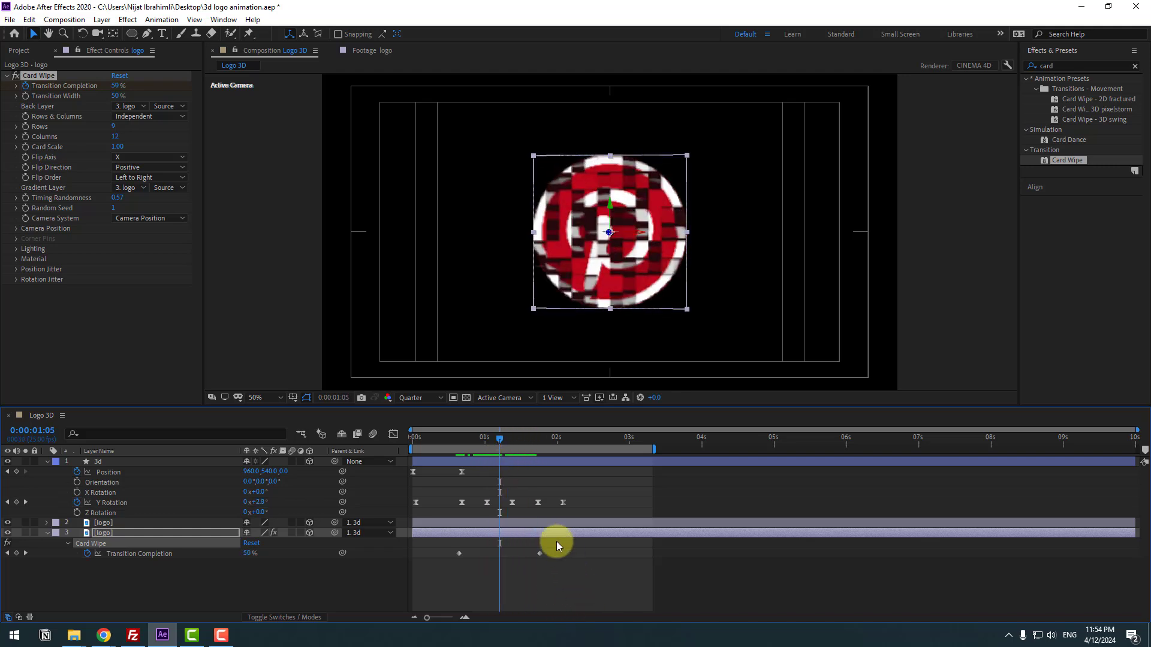
Easy Ease the Transition Completion keyframes and move the first one earlier, near 0:00:00:03.
left_click_drag(557, 543, 455, 558)
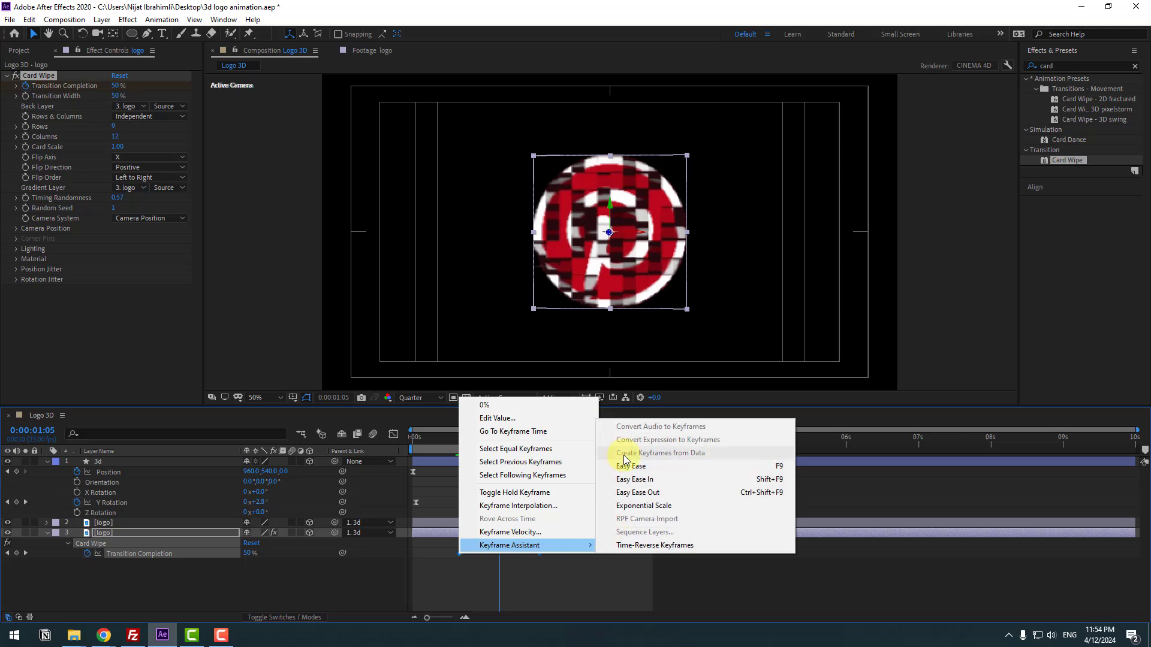
left_click(631, 465)
left_click_drag(433, 440, 454, 509)
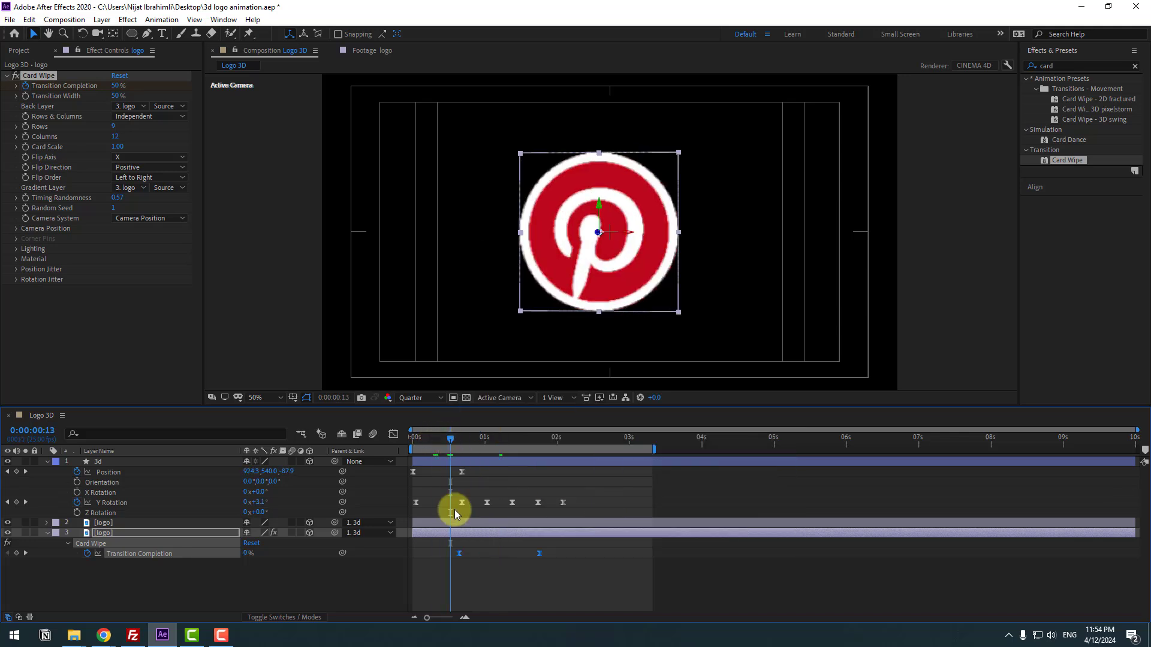
left_click_drag(466, 556, 430, 552)
left_click_drag(427, 437, 449, 450)
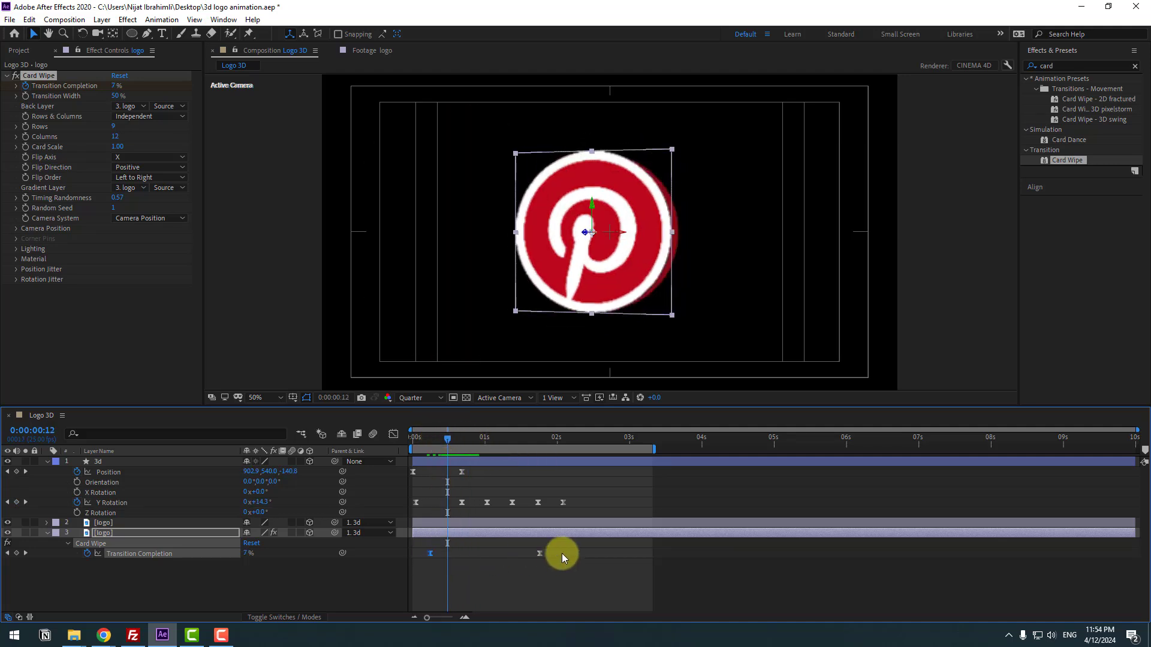
left_click_drag(562, 552, 422, 553)
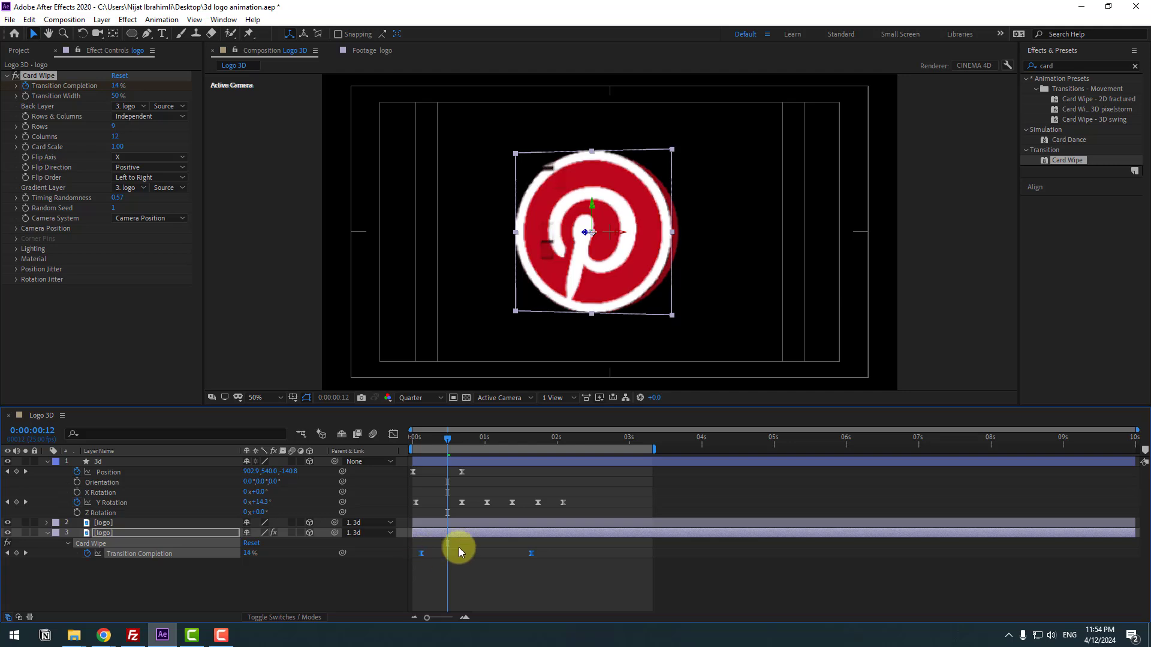
Preview the wipe, then select both Transition Completion keyframes and the upper logo layer.
key("space")
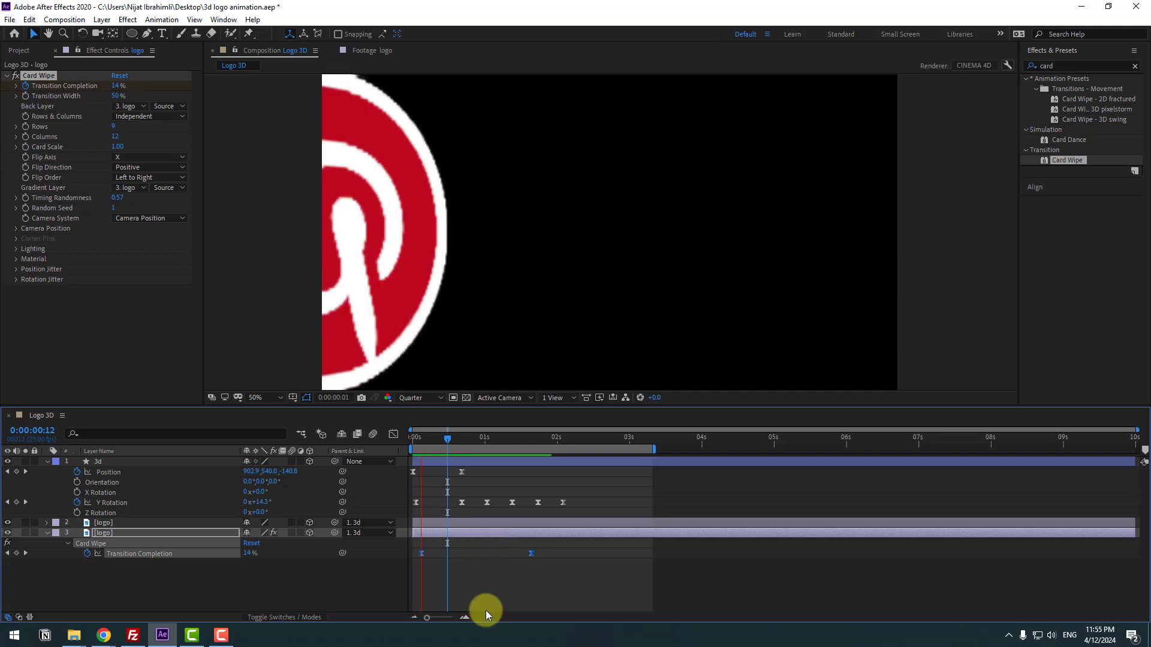
left_click(466, 439)
left_click_drag(548, 558, 415, 571)
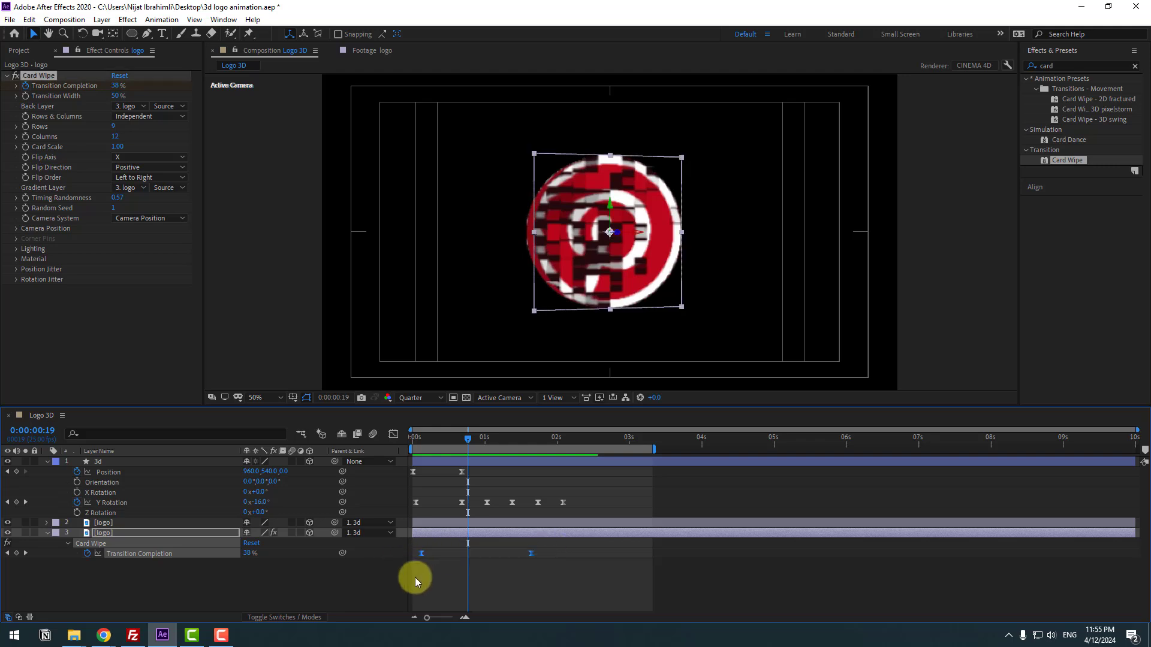
left_click(105, 523, "ctrl")
left_click(104, 524)
left_click_drag(467, 437, 420, 437)
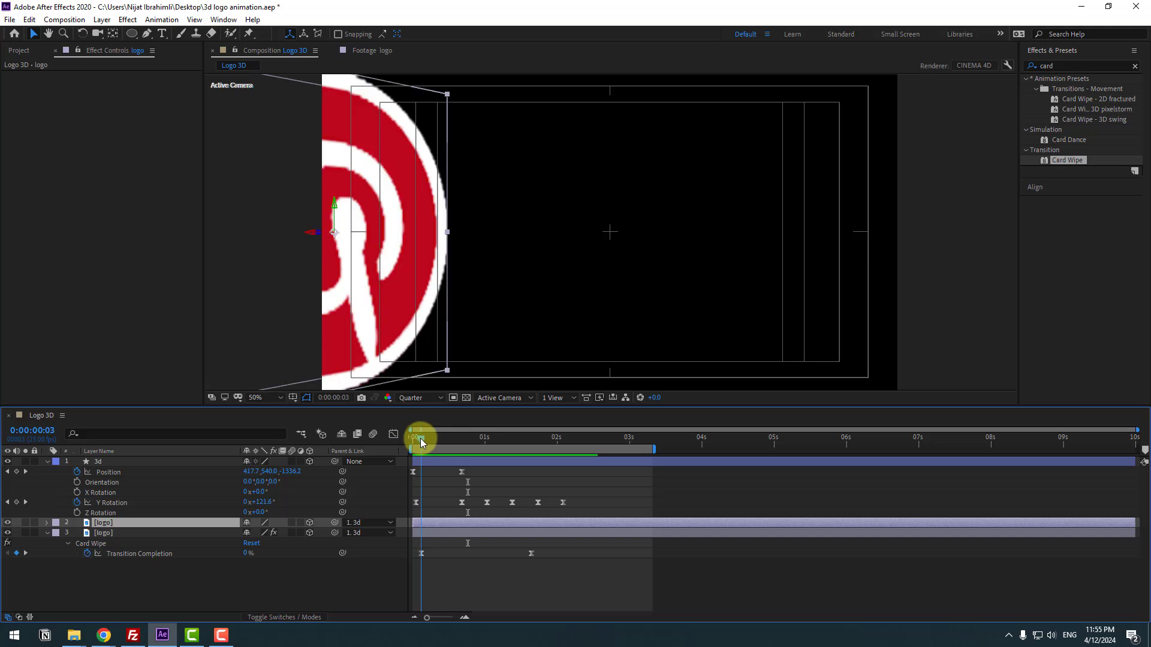
Paste the Card Wipe onto the upper logo layer and move its end keyframe earlier, near 0:00:01:12.
key("ctrl+v")
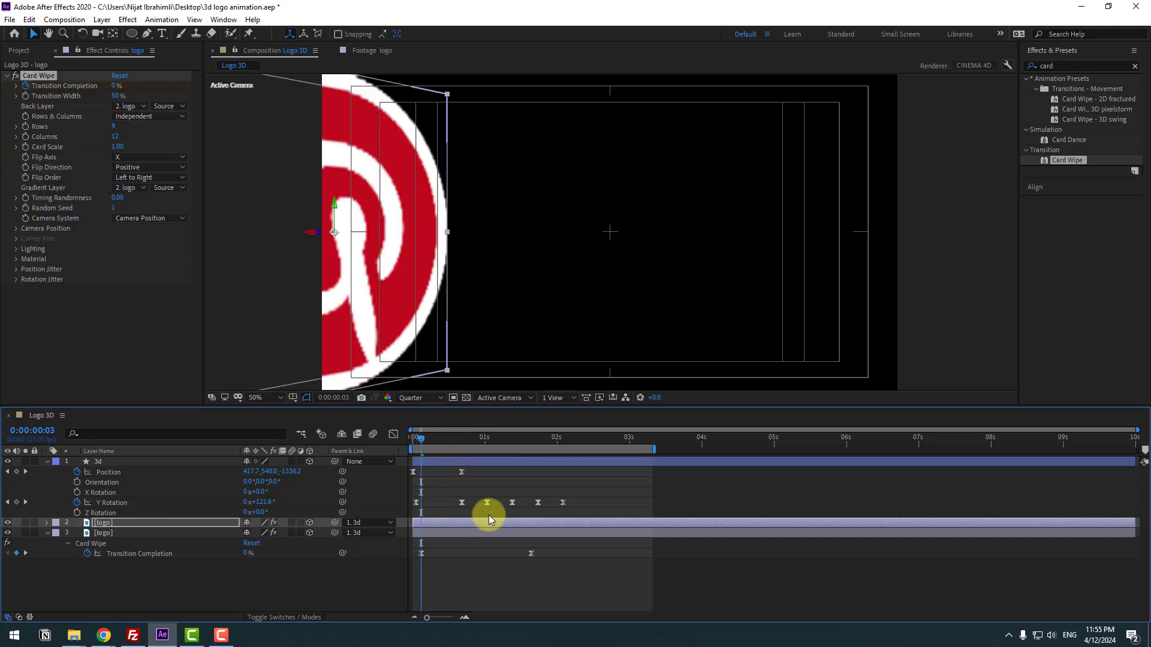
key("u")
left_click_drag(531, 543, 502, 543)
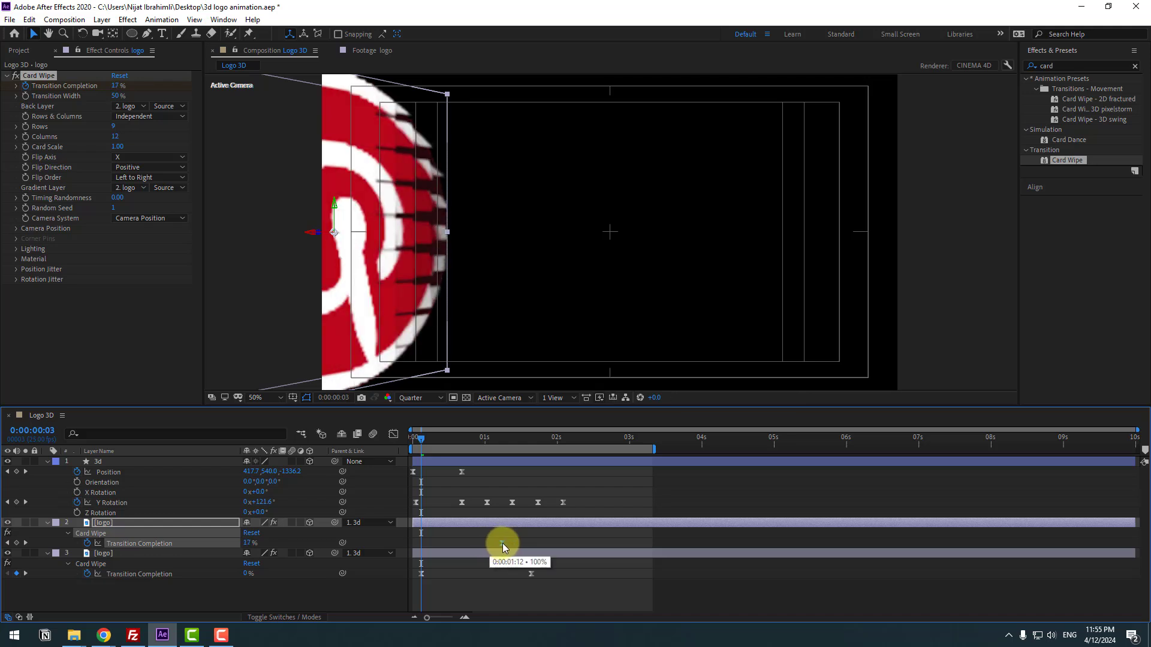
left_click(427, 439)
left_click_drag(404, 443, 508, 442)
left_click(497, 543)
Shift the lower layer's wipe keyframes 2 frames earlier and preview both wipes.
left_click(406, 443)
left_click_drag(519, 578, 416, 576)
left_click_drag(414, 441, 461, 441)
key("space")
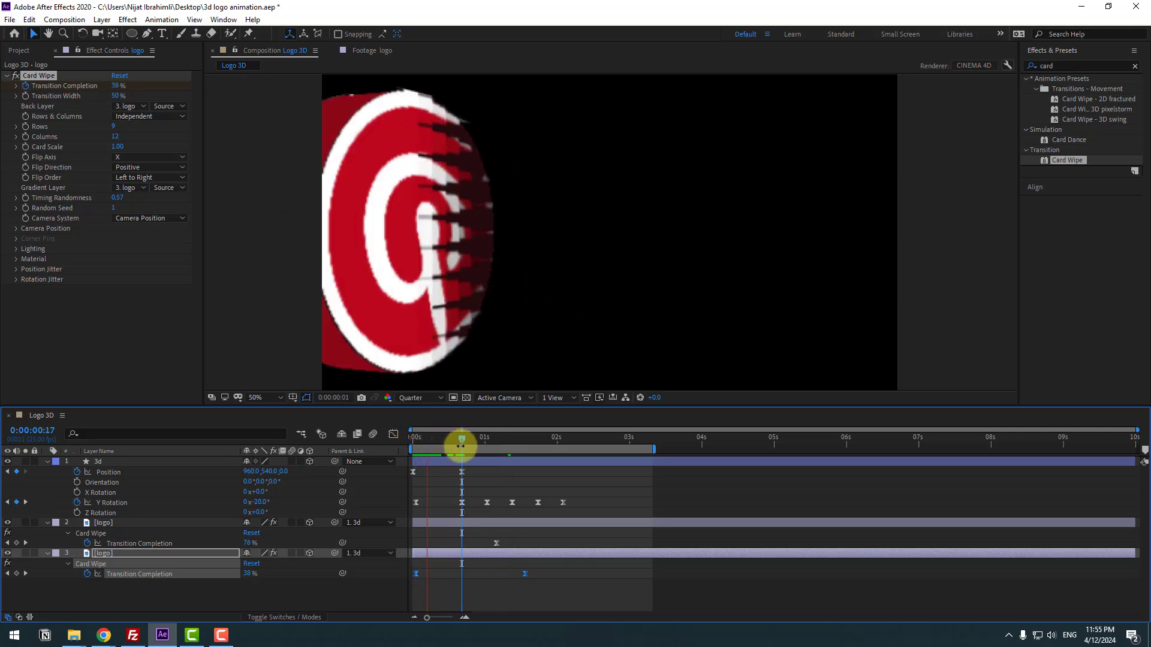
key("space")
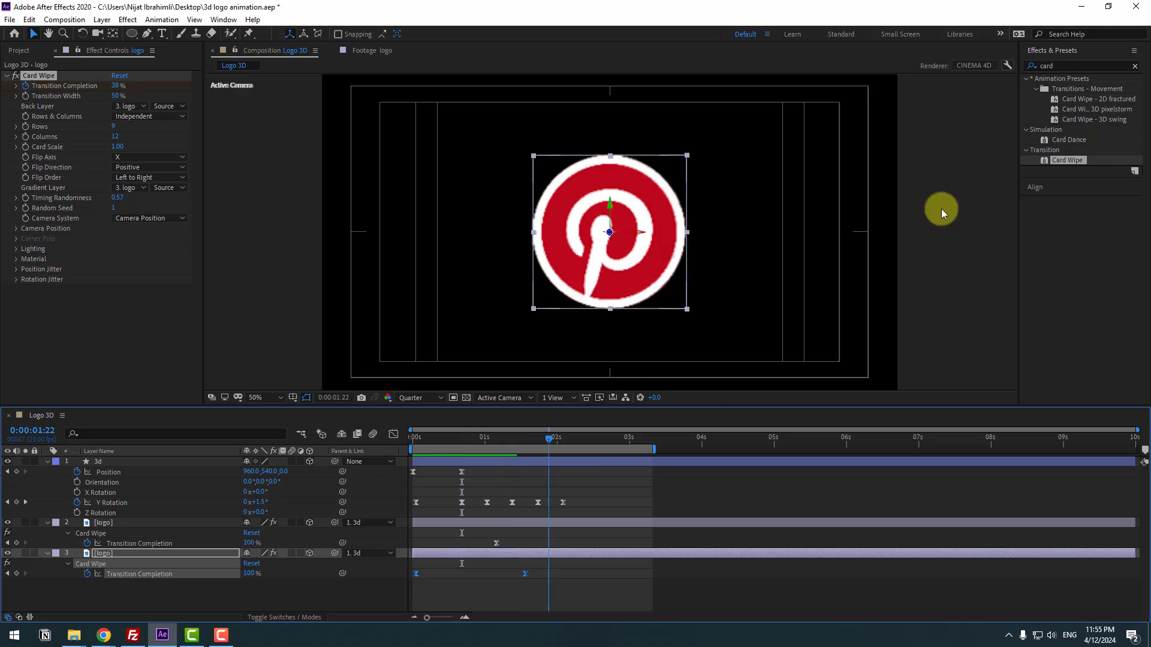
Apply Glow to the bottom logo layer with Threshold 38.8% and Radius 44.
left_click(1038, 67)
type("glow")
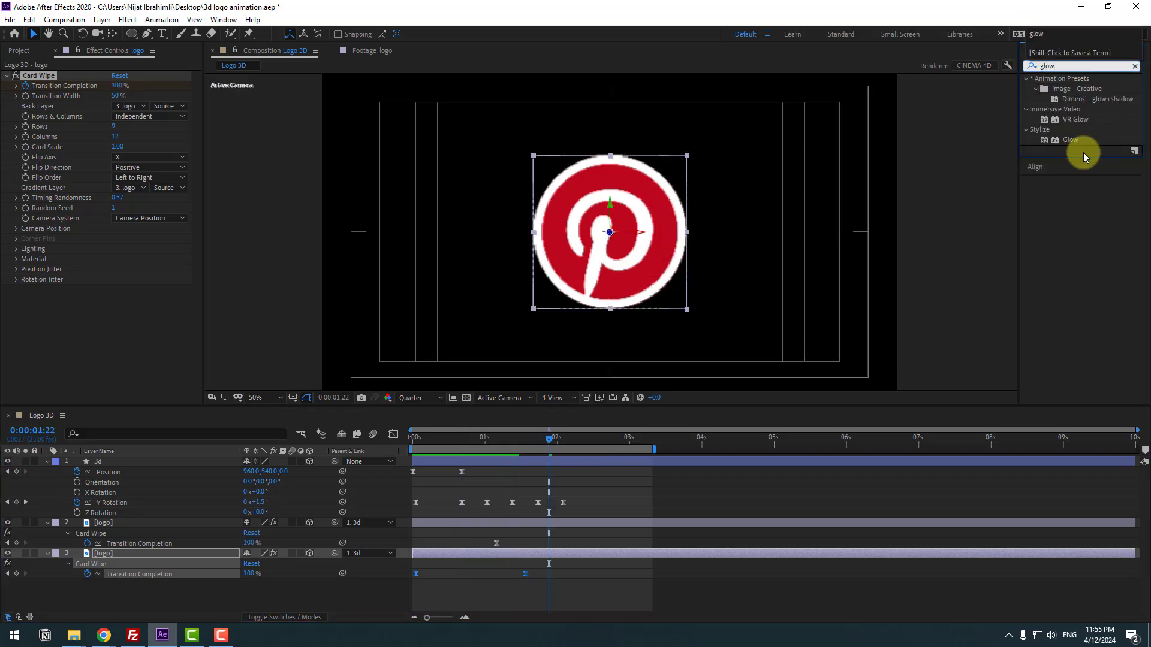
left_click_drag(1070, 140, 101, 557)
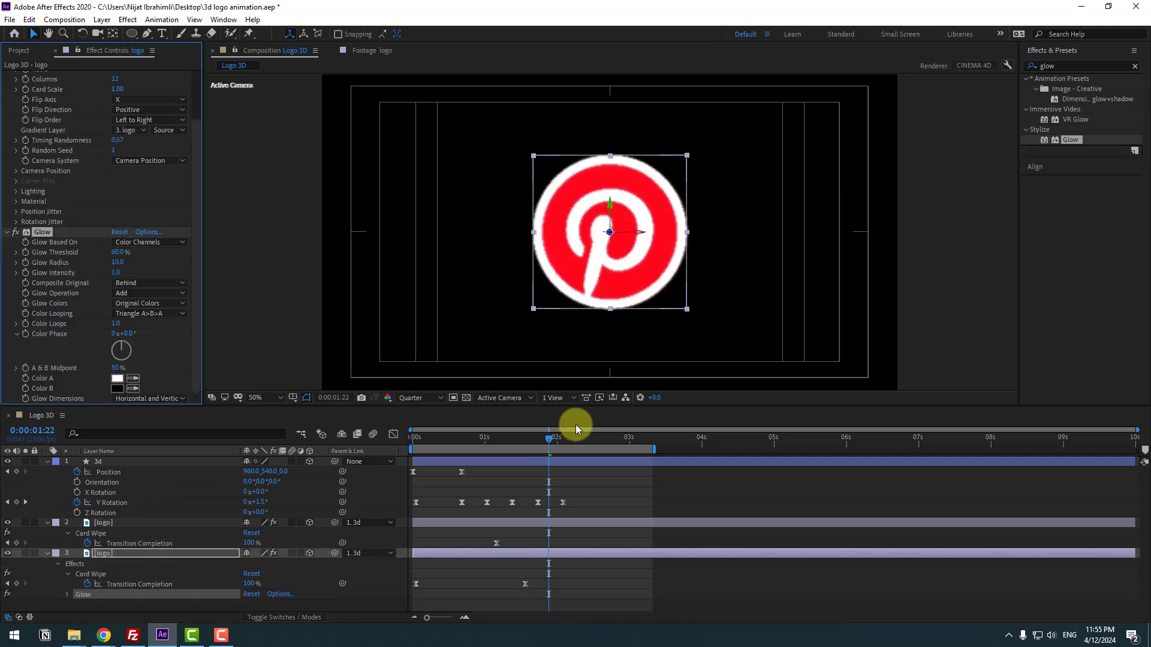
left_click_drag(547, 443, 563, 436)
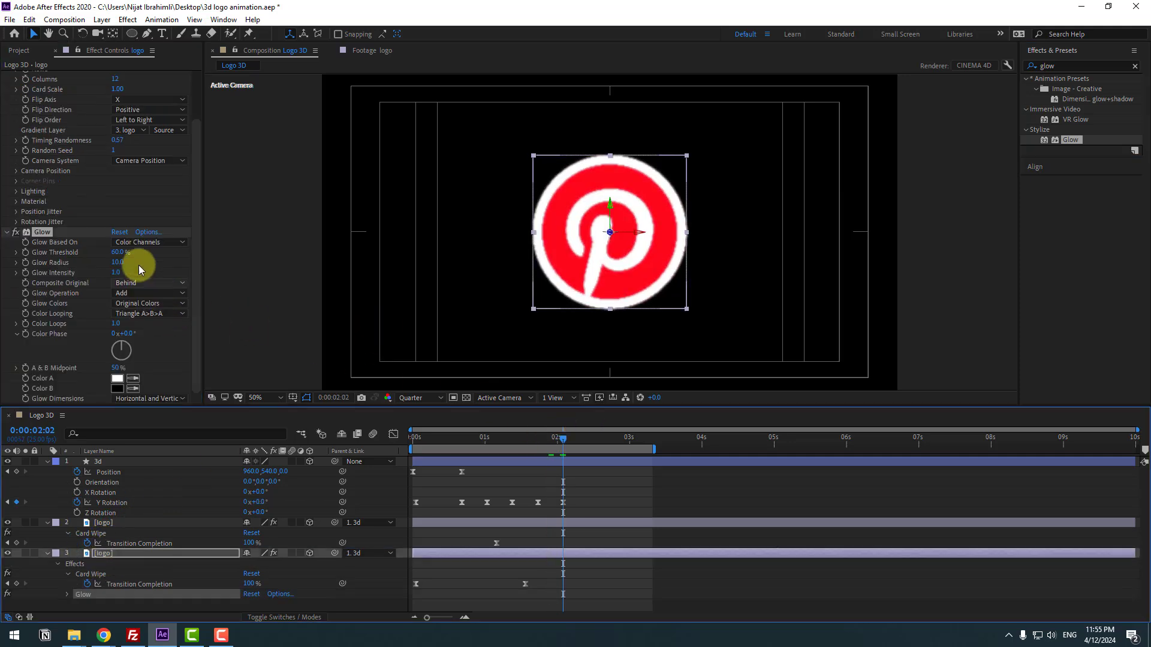
left_click_drag(118, 262, 72, 259)
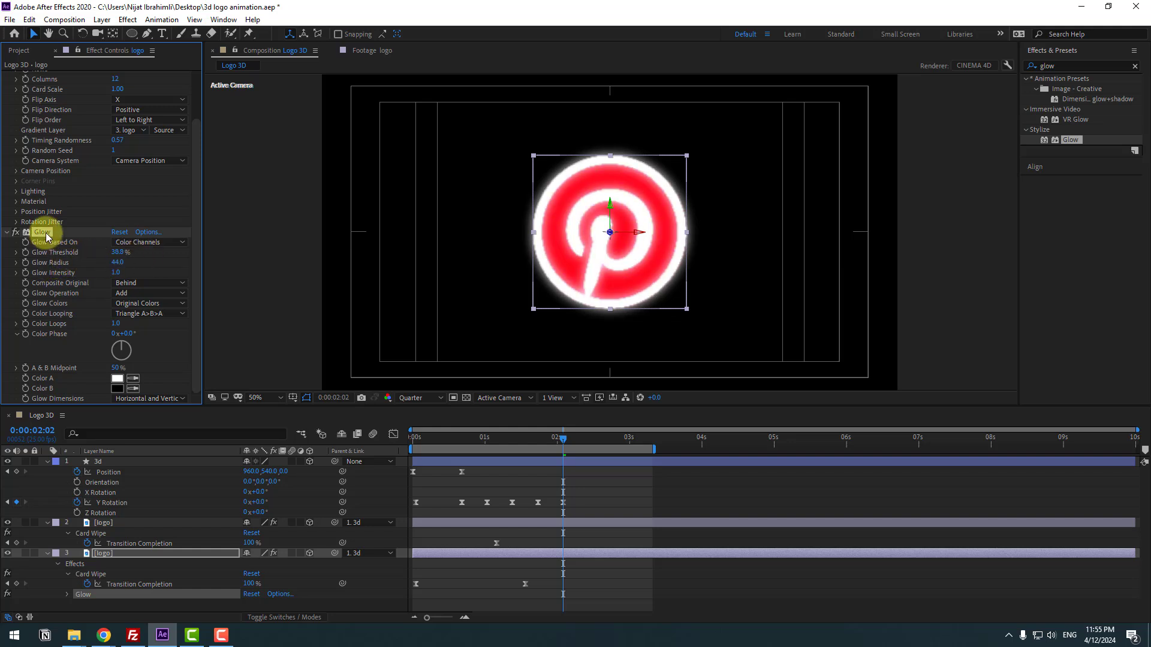
Paste the same Glow onto logo layer 2 and review the glowing build-in.
left_click(99, 524)
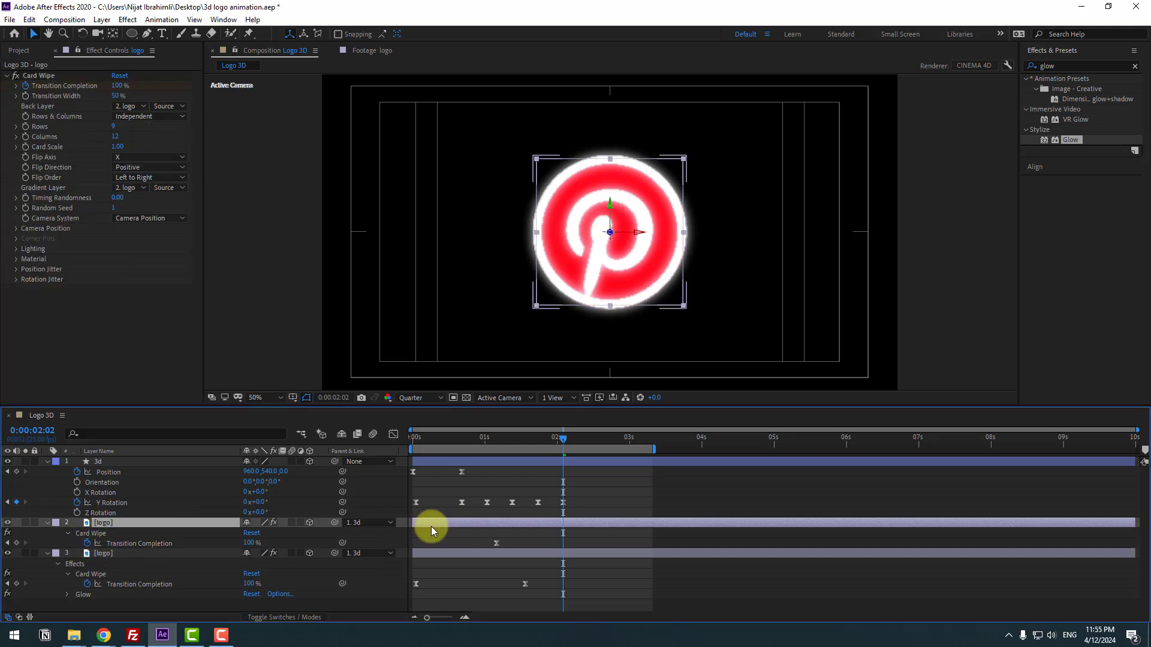
key("ctrl+v")
left_click_drag(474, 444, 525, 438)
key("space")
left_click(125, 564)
left_click(120, 566)
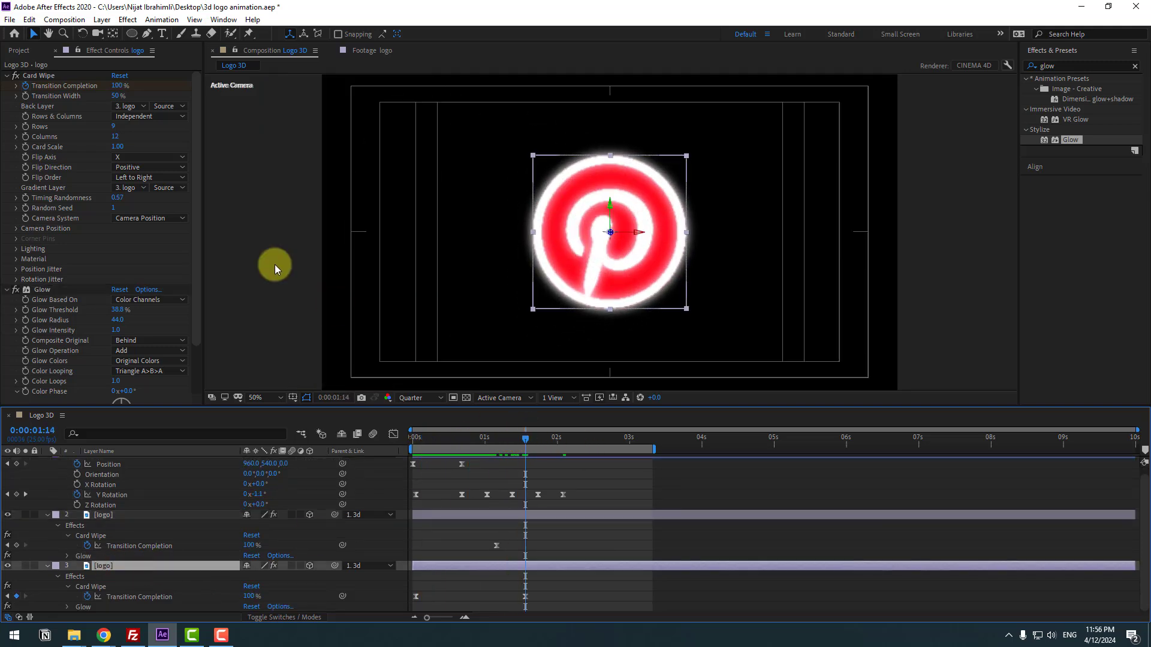
Raise layer 3's Card Wipe Card Scale to 1.90 at a mid-transition frame.
left_click(27, 154)
left_click_drag(511, 437, 487, 441)
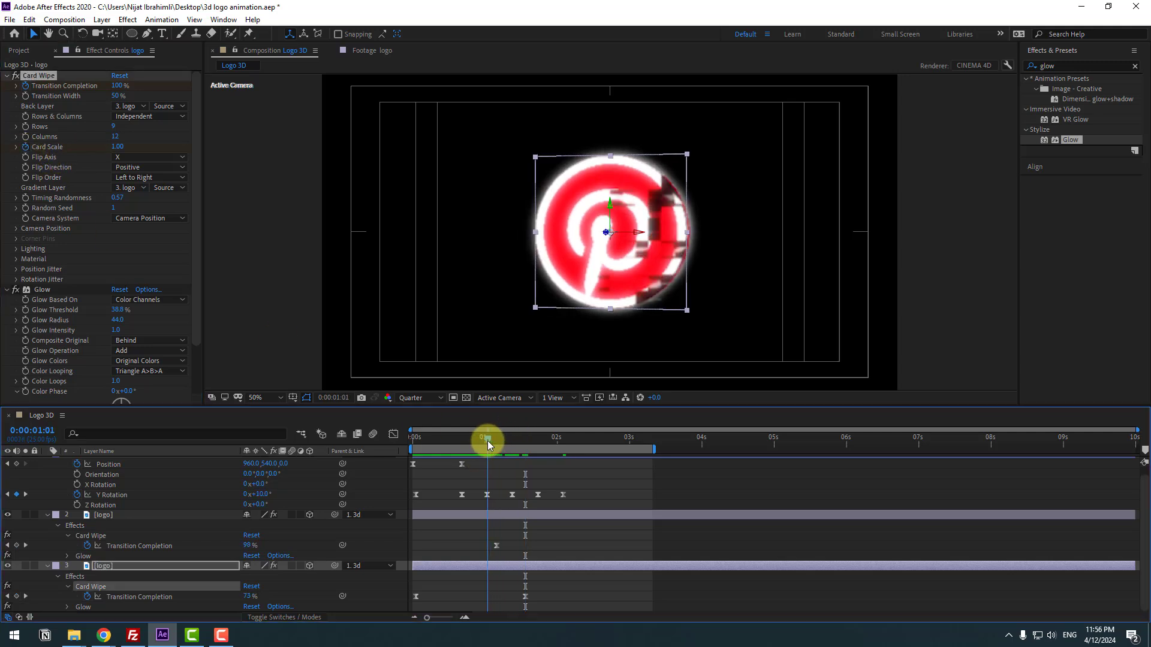
left_click_drag(116, 147, 156, 136)
Apply Easy Ease to the Card Scale keyframes and move the 1.90 keyframe near the start.
left_click(492, 563)
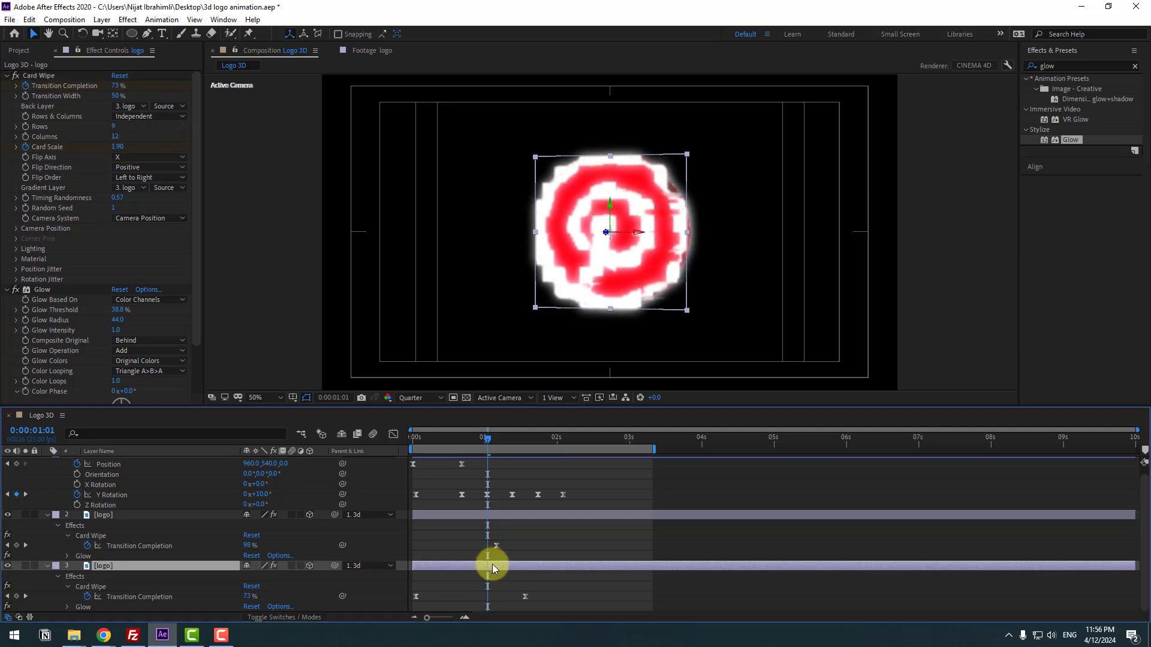
key("e")
left_click(525, 605)
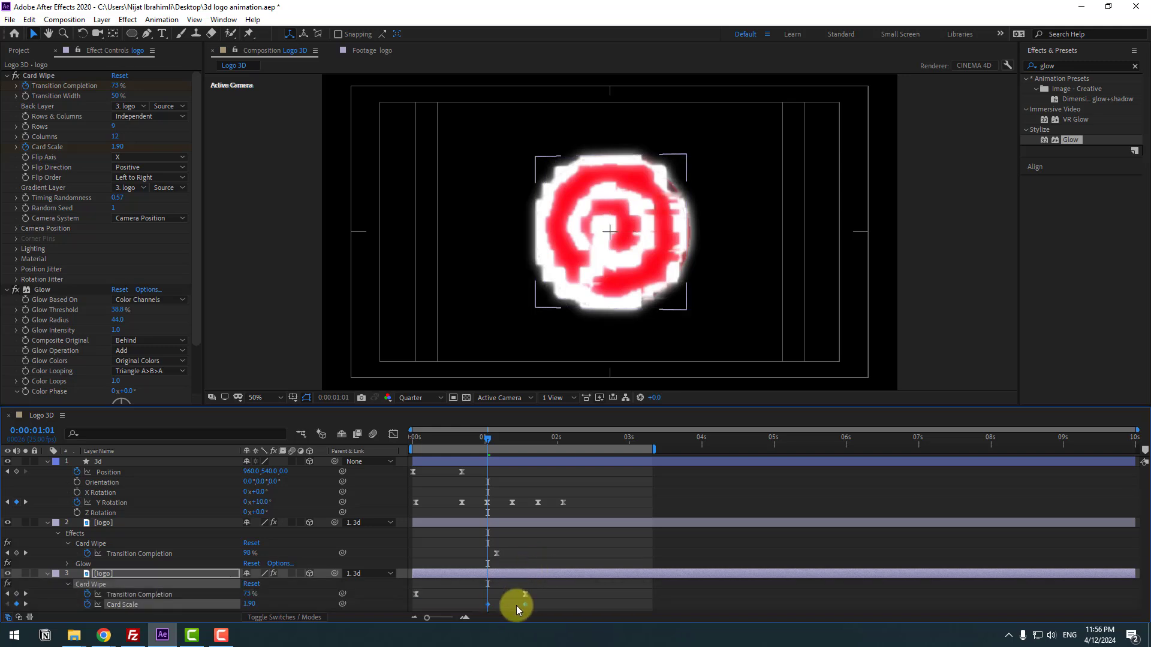
right_click(487, 605)
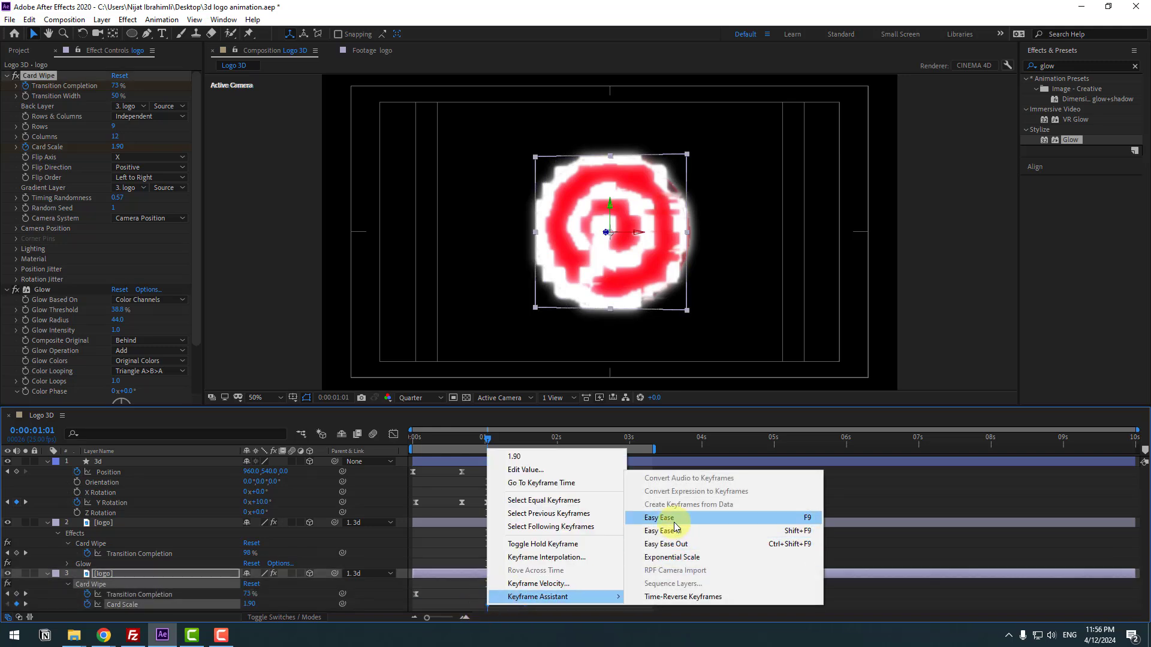
left_click(659, 517)
left_click_drag(489, 606, 424, 610)
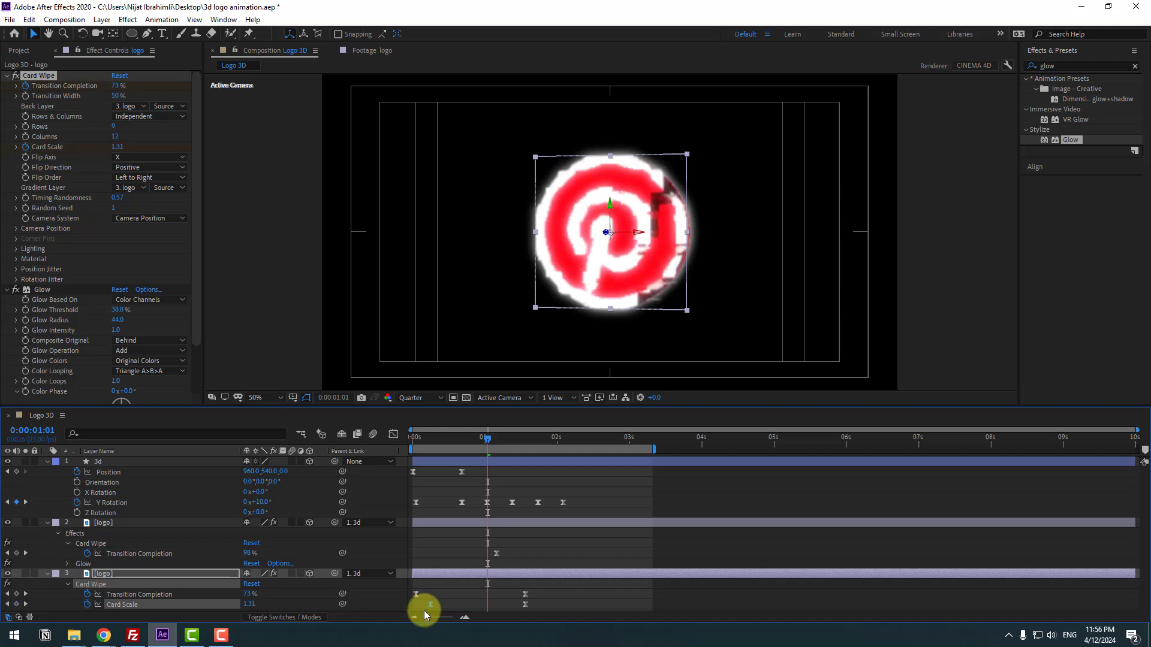
Preview the early frames of the card wipe around one second.
left_click_drag(430, 438, 517, 430)
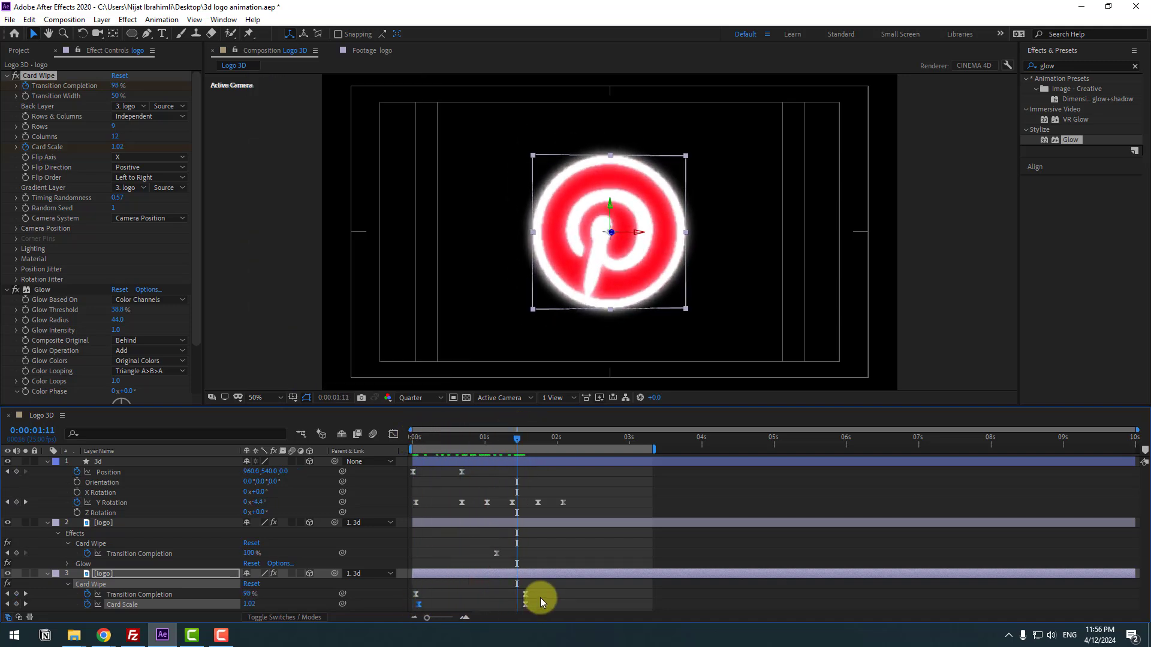
left_click(413, 609)
left_click(100, 523)
mouse_move(484, 435)
left_mouse_down()
mouse_move(412, 443)
mouse_move(502, 442)
left_mouse_up()
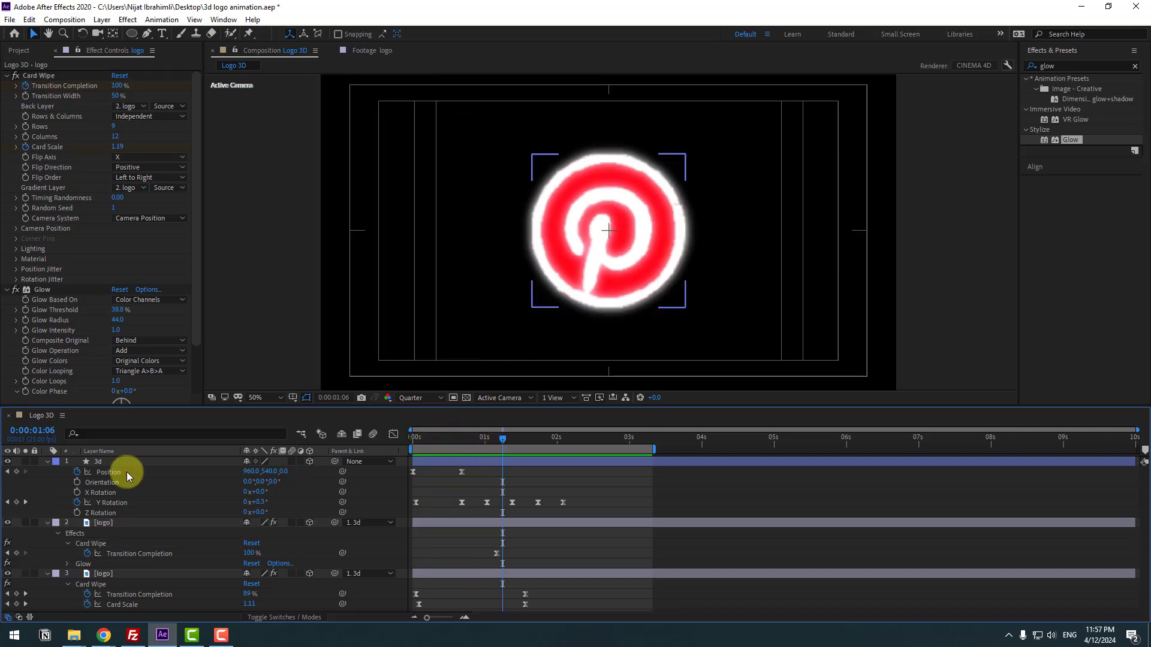
Collapse the properties of the three logo layers and clear the selection.
left_click(47, 461)
left_click(47, 471)
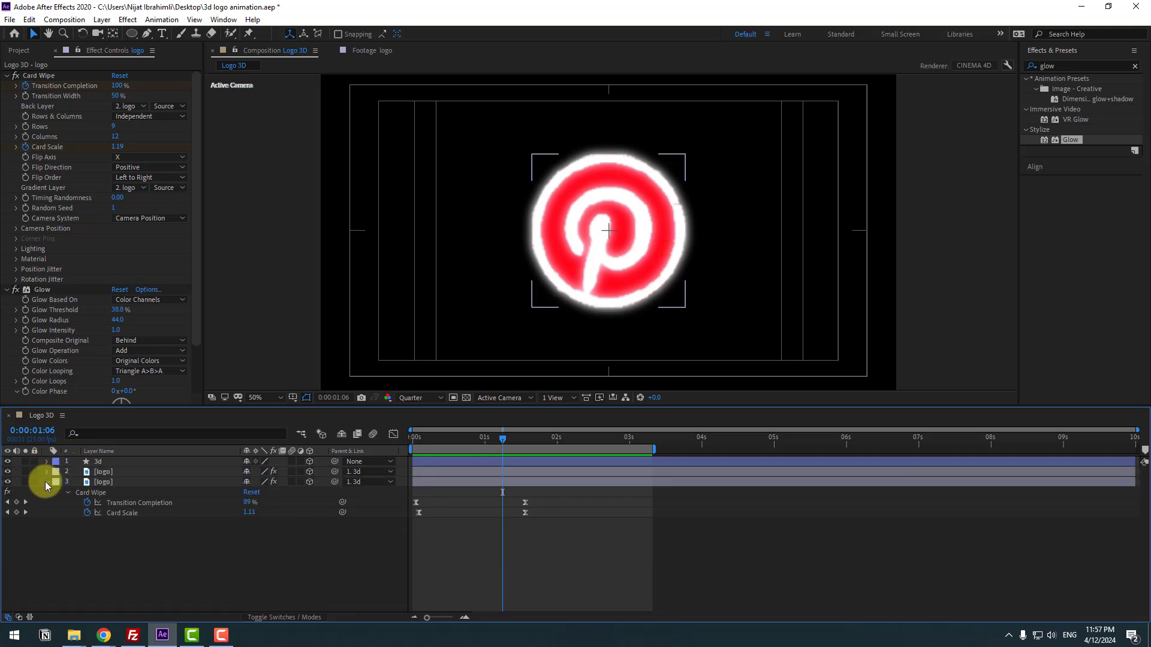
left_click(46, 482)
left_click(96, 535)
Create a new solid named BG and place it beneath the logo layers.
right_click(95, 535)
mouse_move(204, 415)
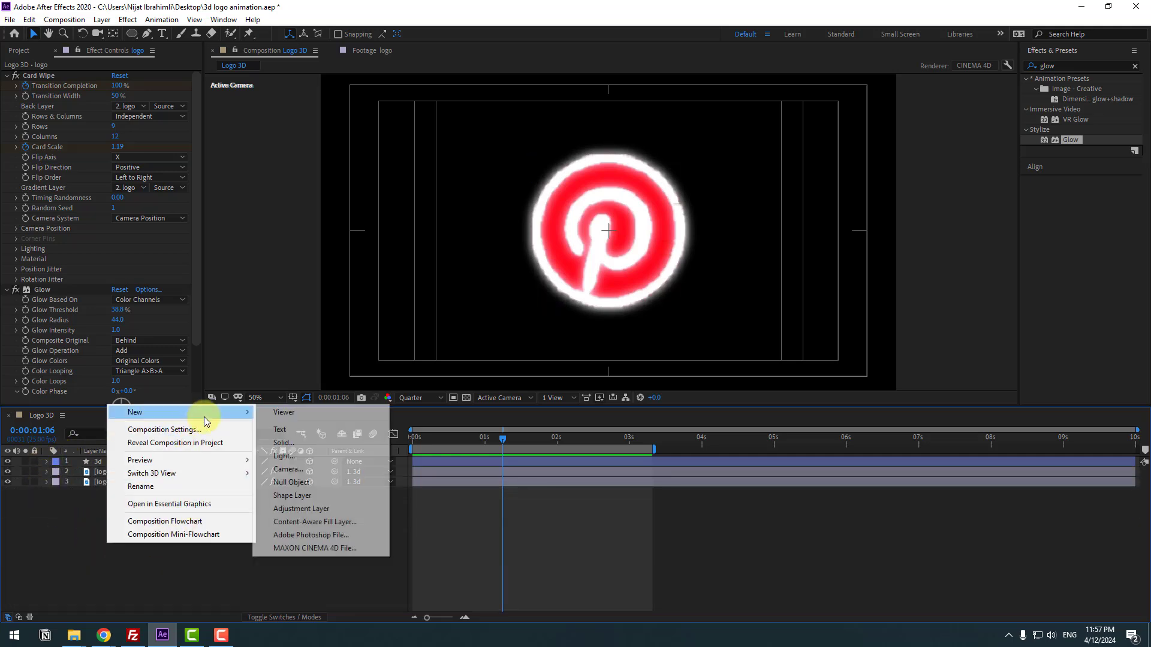
left_click(288, 444)
type("B")
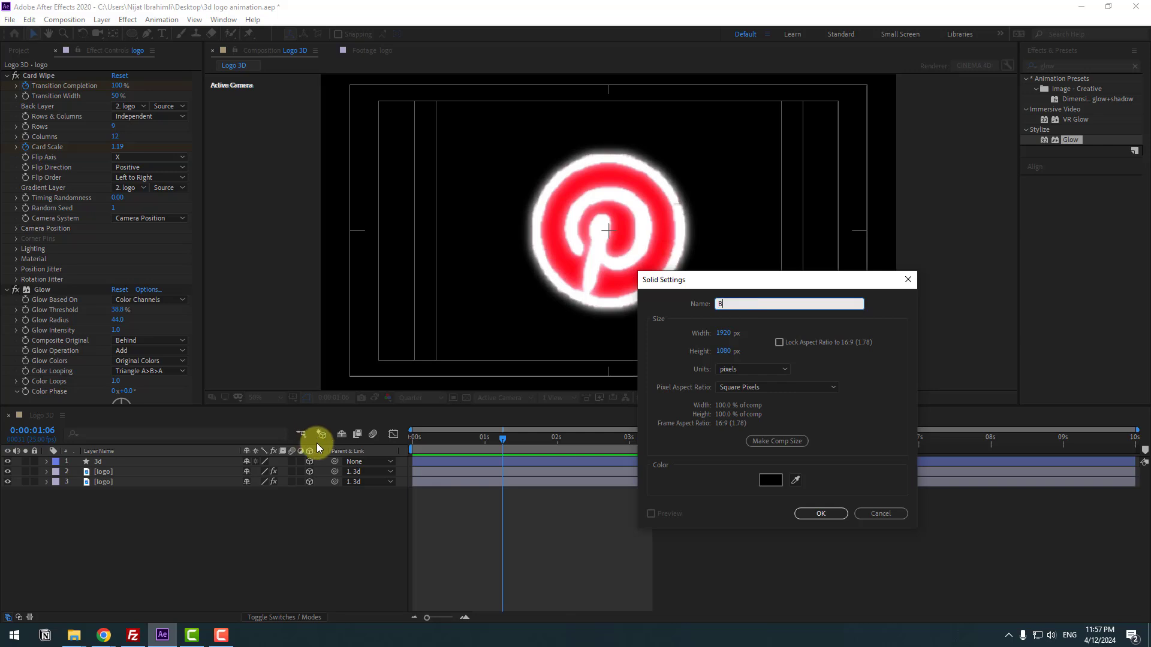
type("G")
left_click(820, 514)
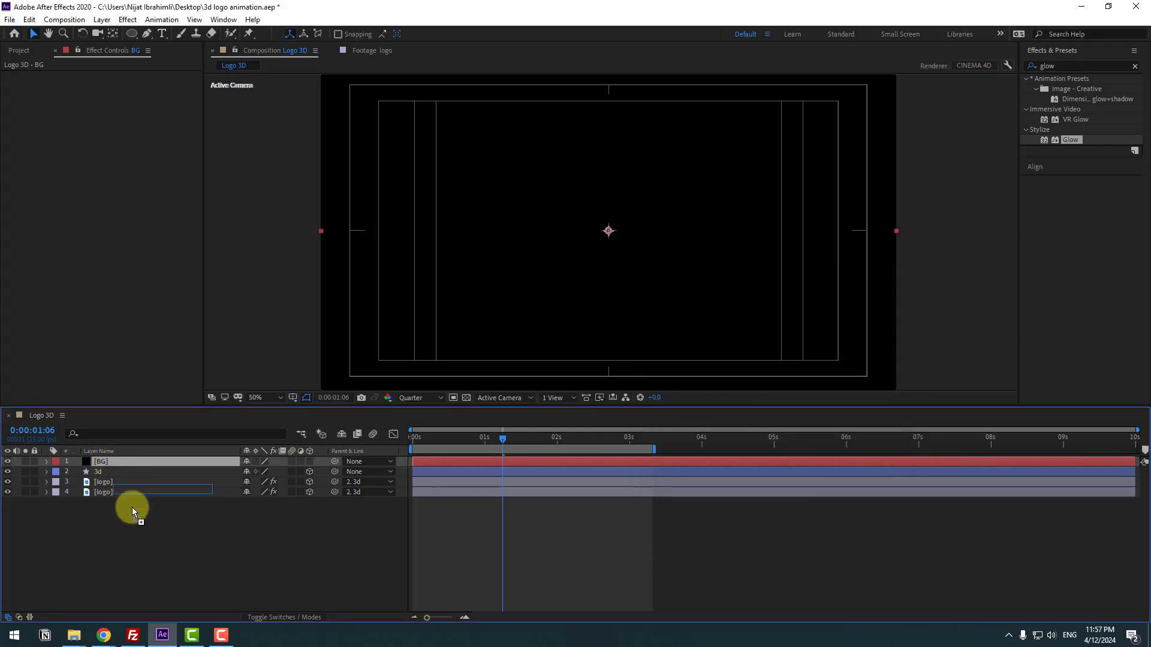
left_click_drag(132, 507, 121, 518)
Apply Gradient Ramp to BG and set its end colour to a very dark red.
left_click(1077, 66)
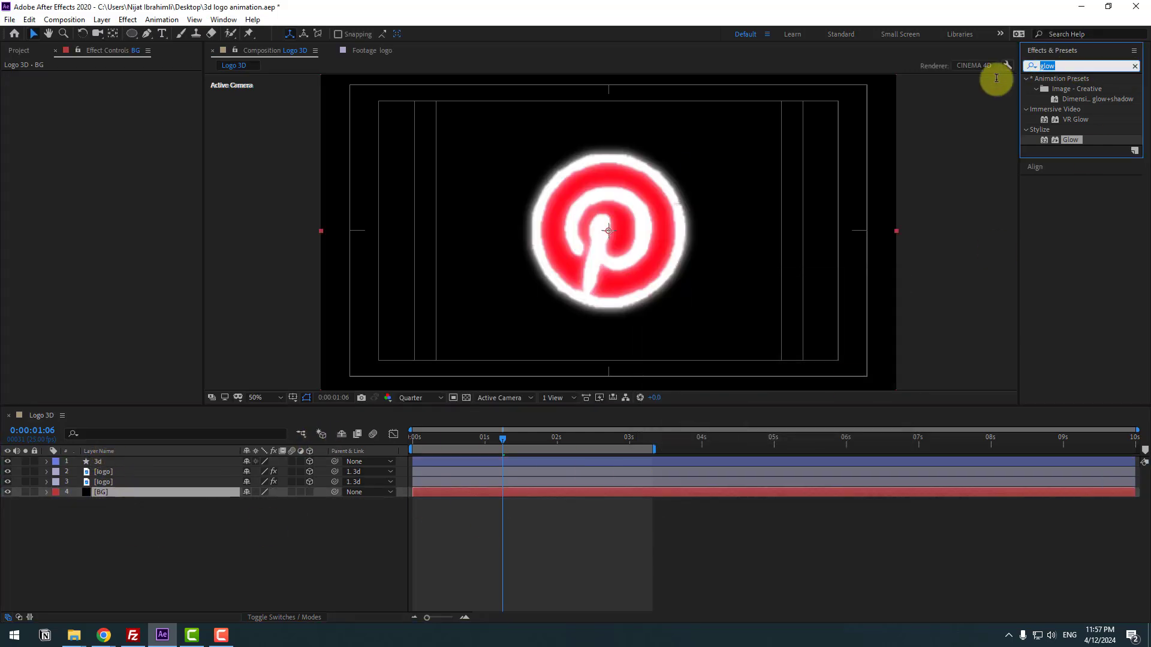
type("gradi")
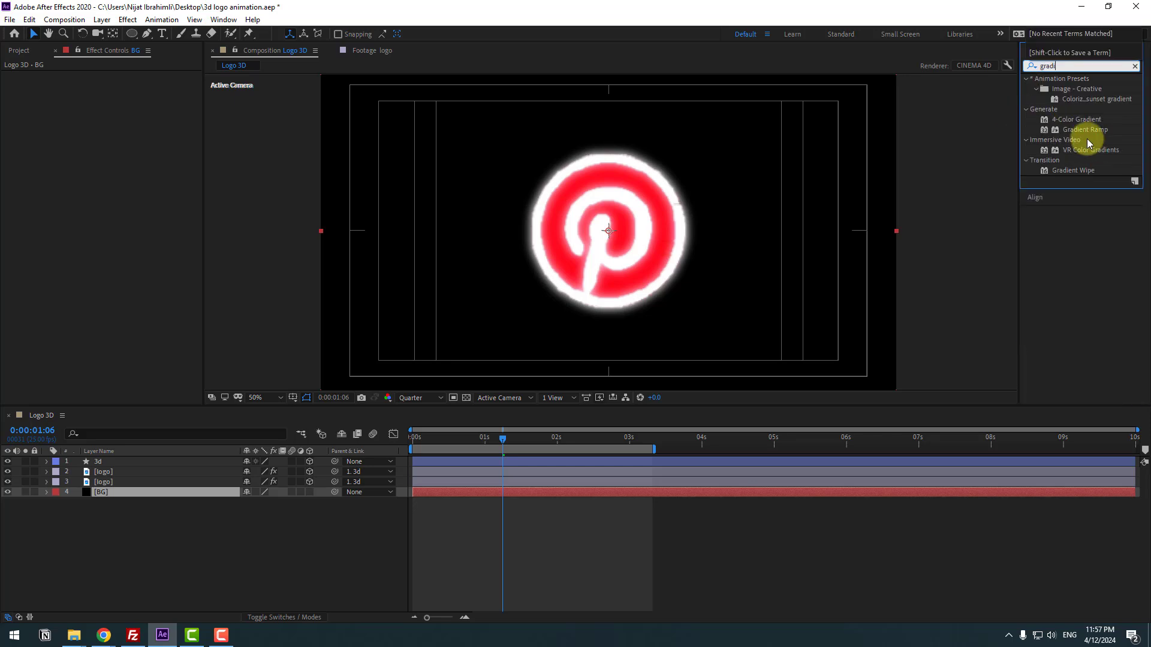
left_click_drag(1085, 129, 105, 497)
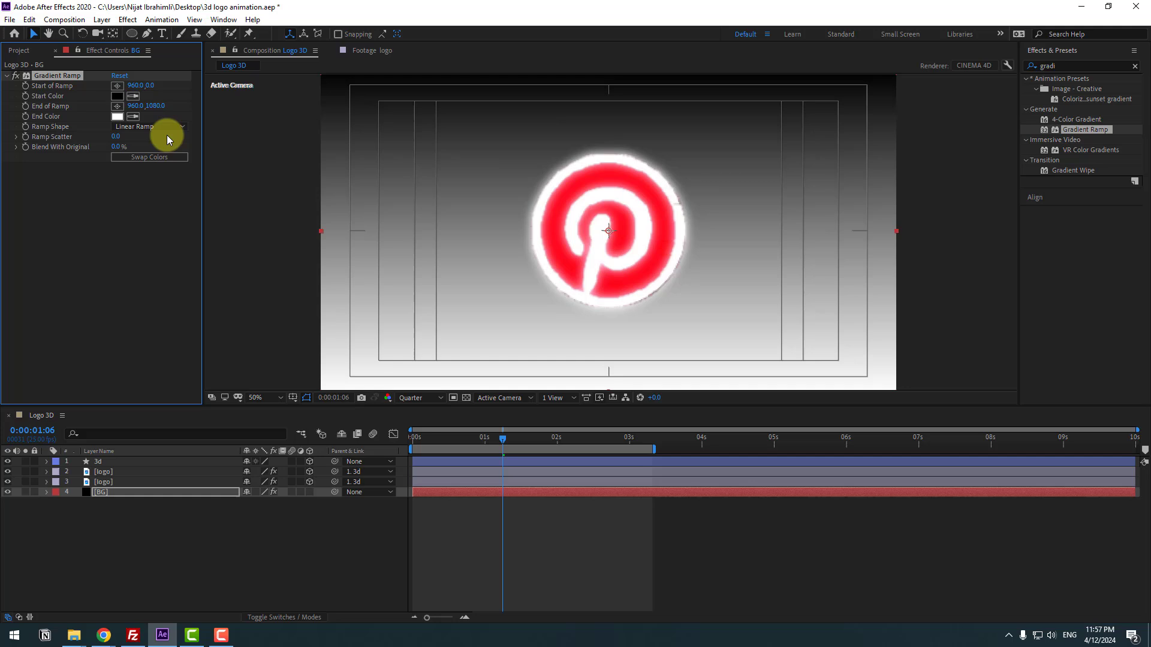
left_click(117, 118)
left_click(457, 586)
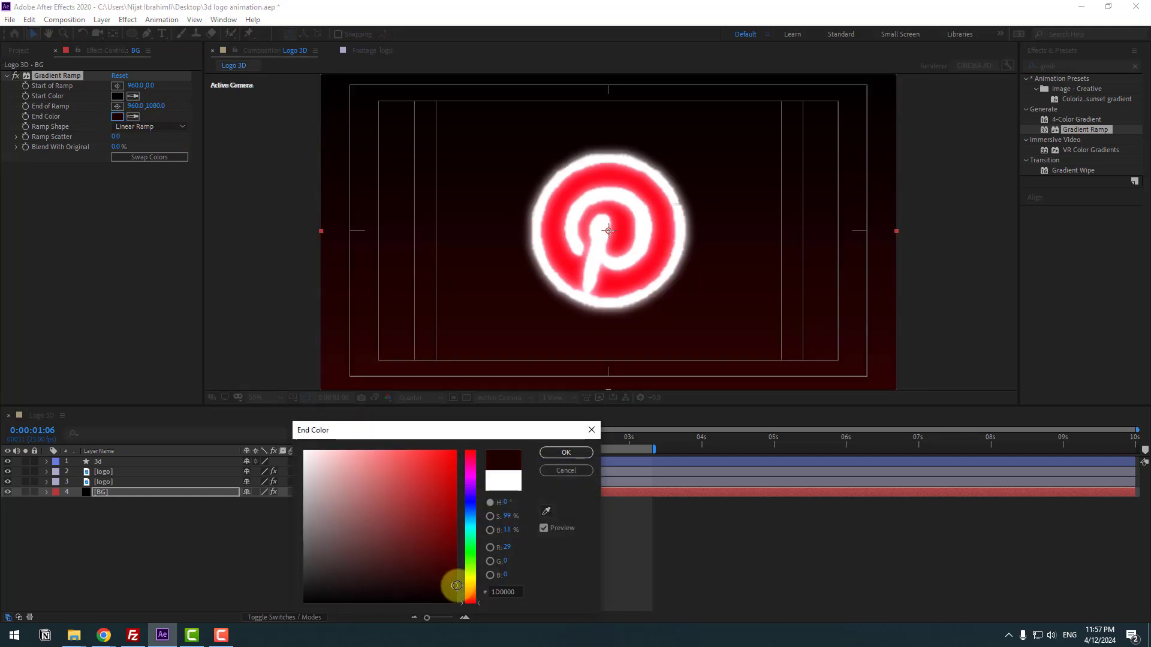
left_click(555, 454)
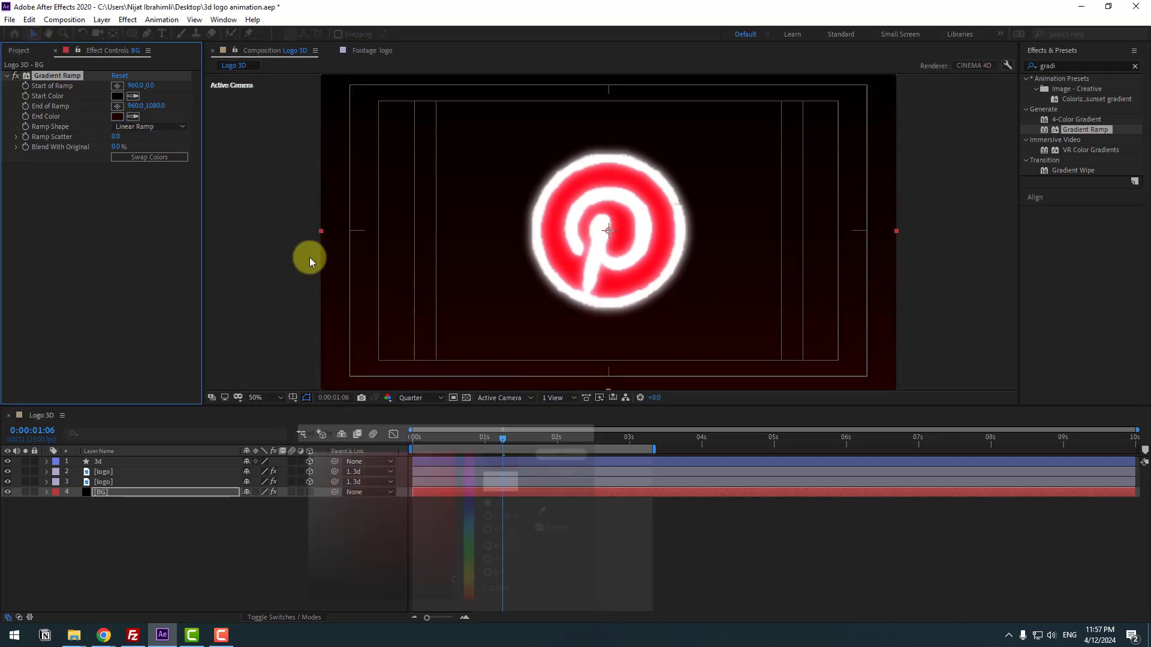
Make the ramp Radial with swapped colours and push the end point below the frame.
left_click(139, 128)
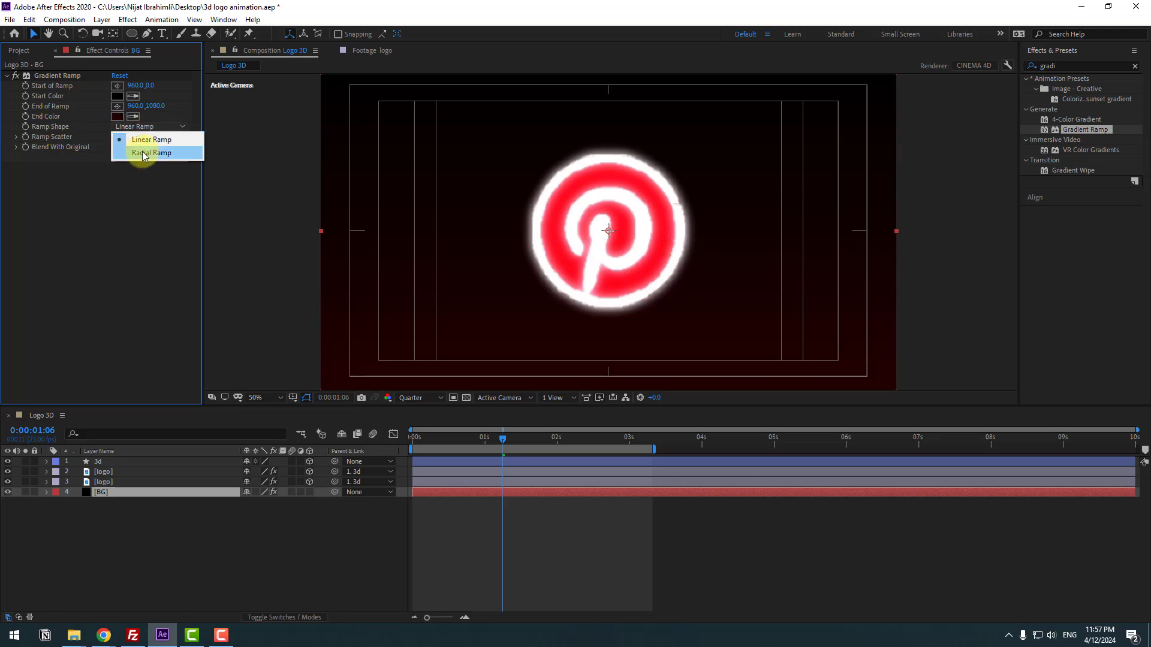
left_click(169, 157)
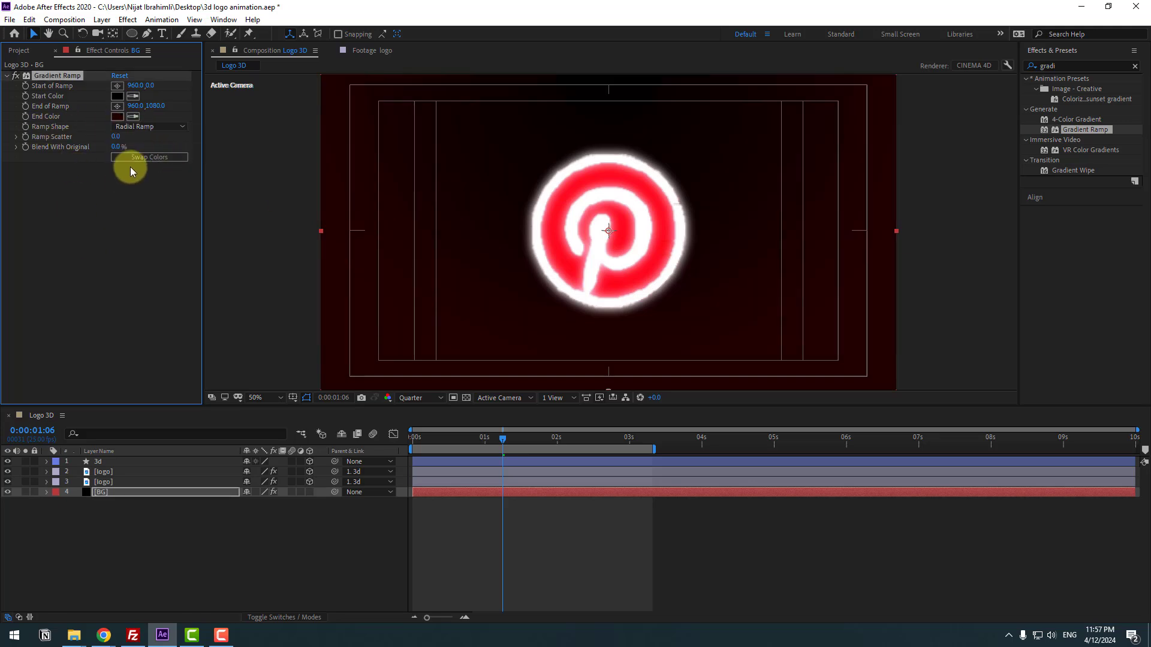
left_click(148, 157)
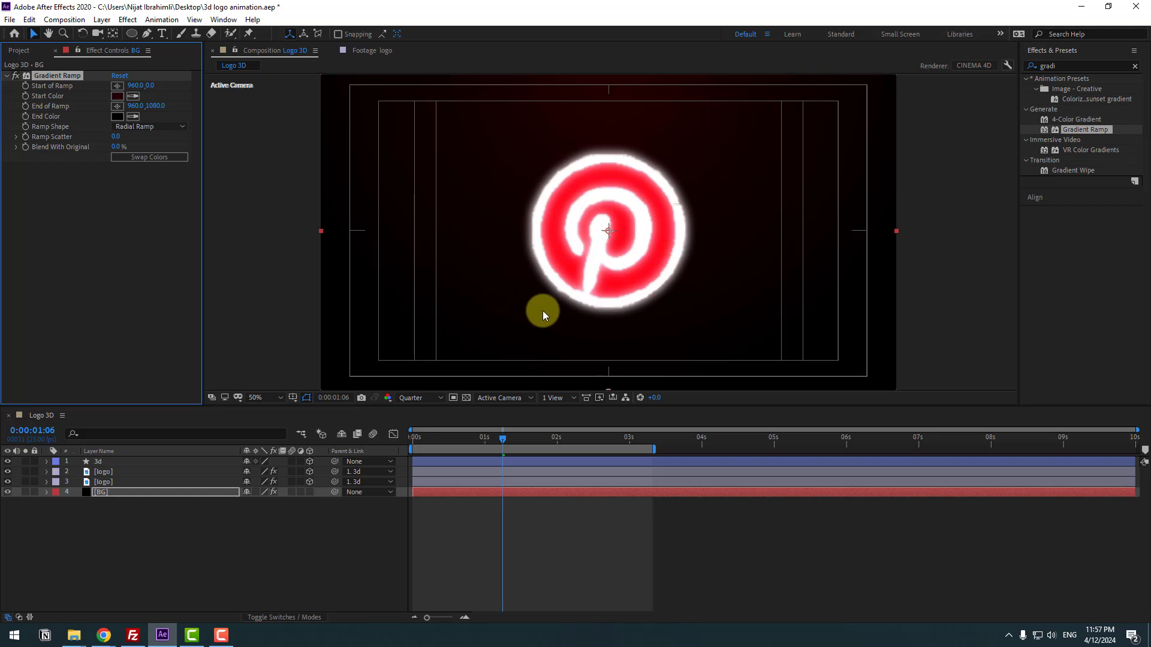
key("comma")
key("comma")
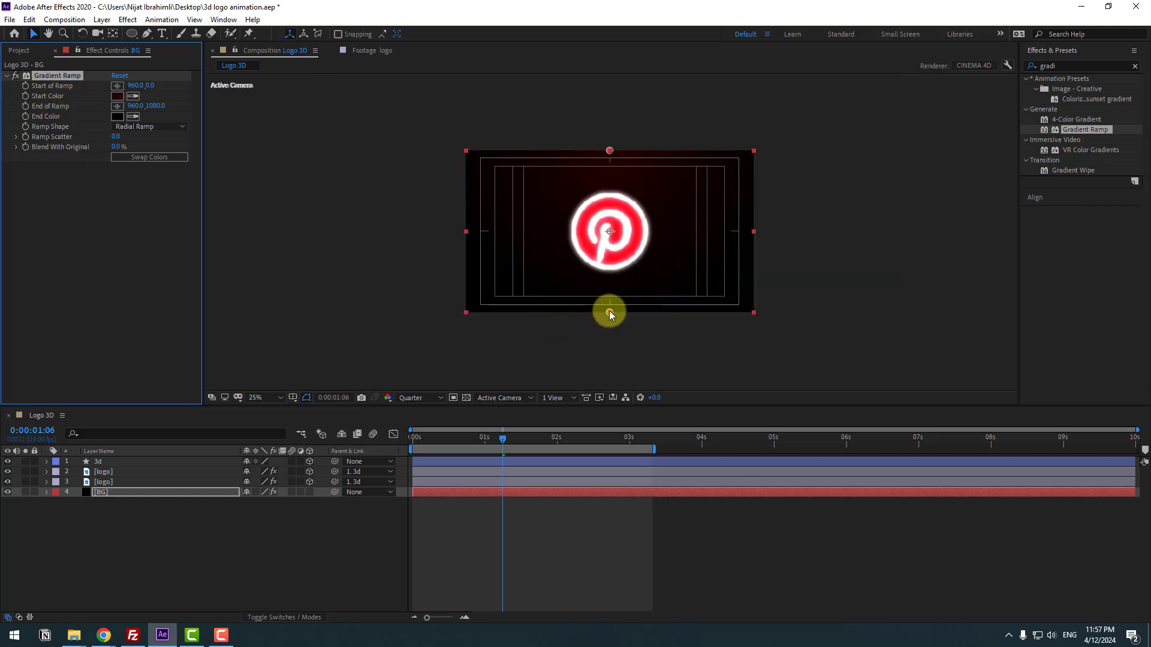
left_click_drag(609, 312, 610, 337)
key("period")
key("period")
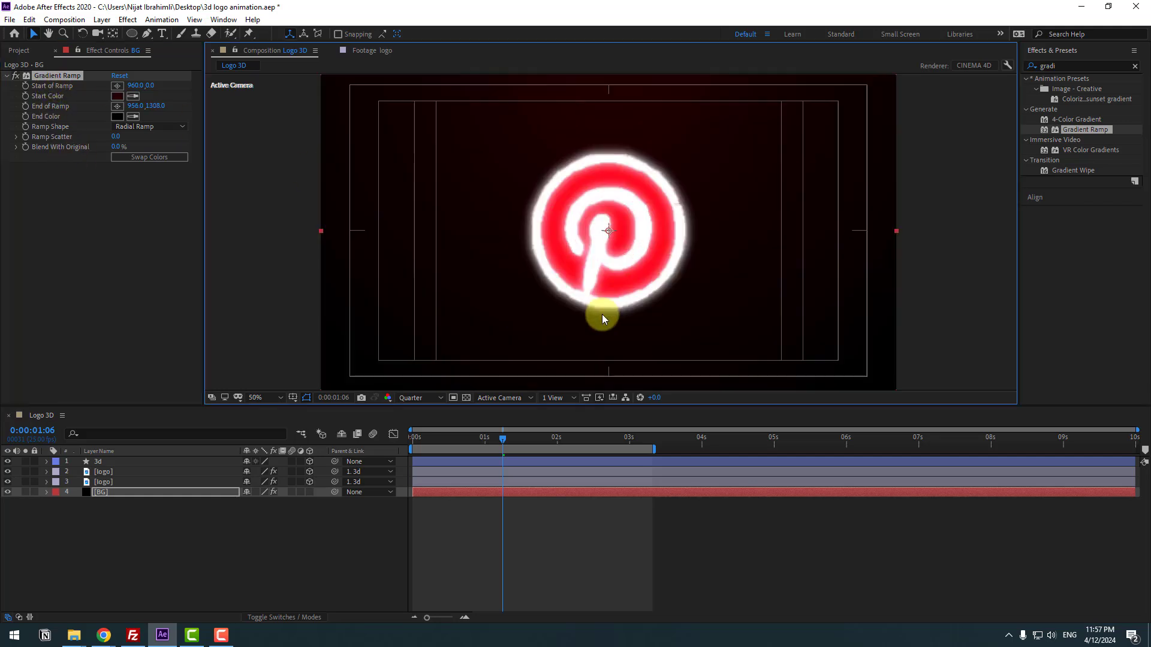
Set the start colour to dark red, Ramp Scatter to 120.6, and preview the animation.
left_click(117, 96)
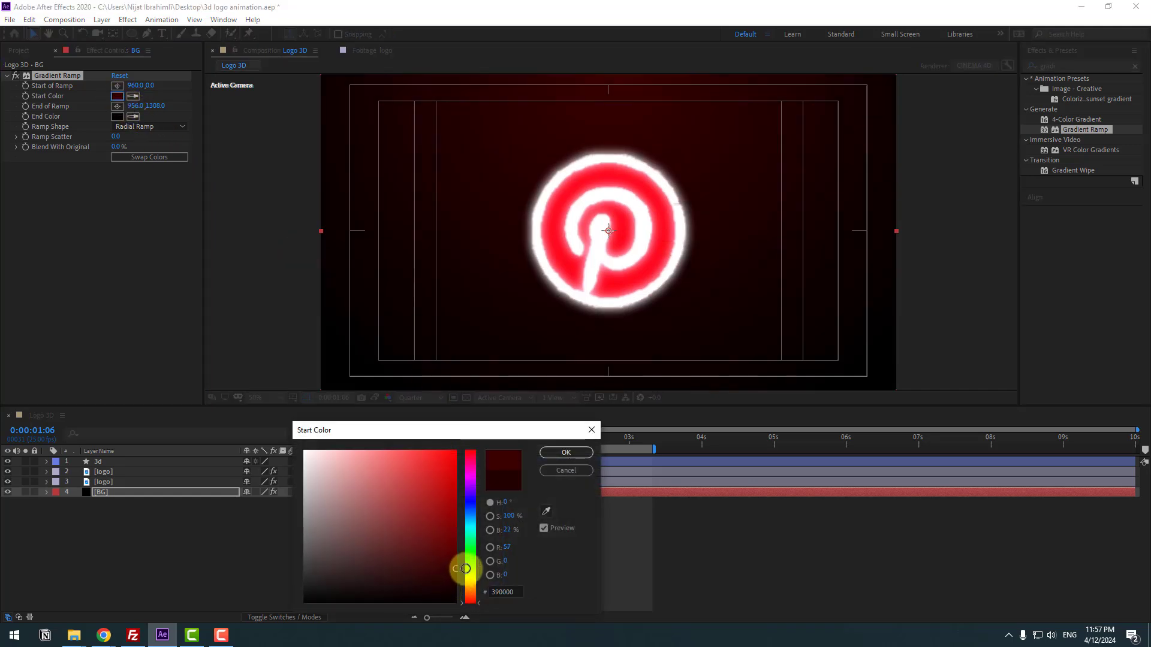
left_click(559, 453)
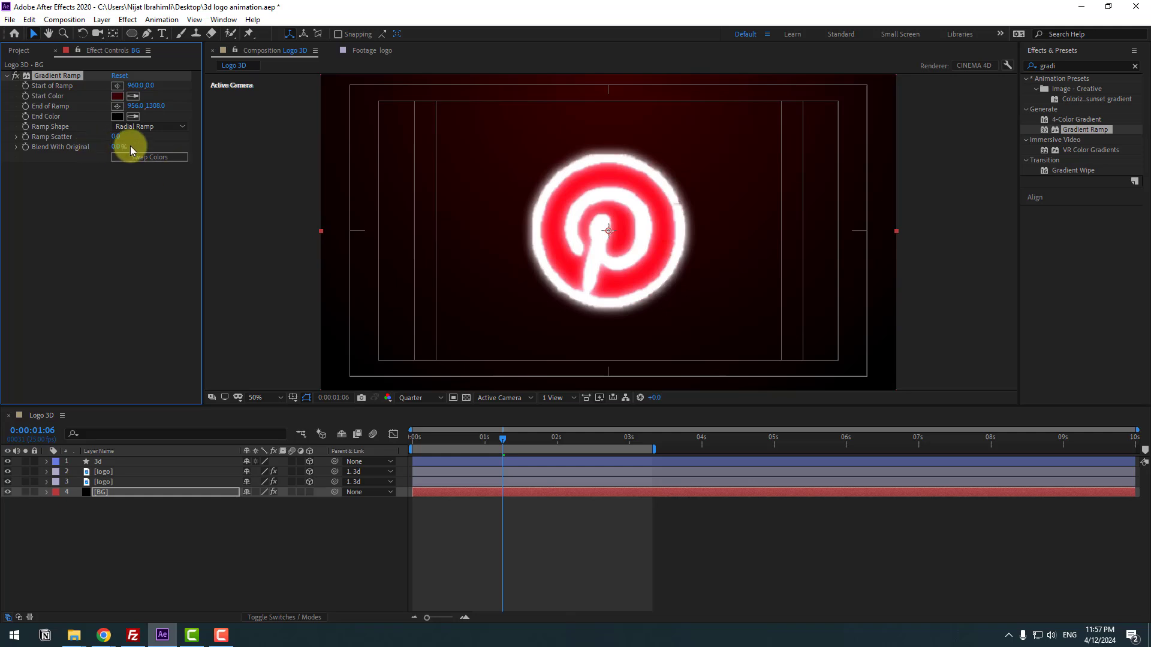
left_click_drag(266, 132, 829, 126)
left_click(780, 548)
key("space")
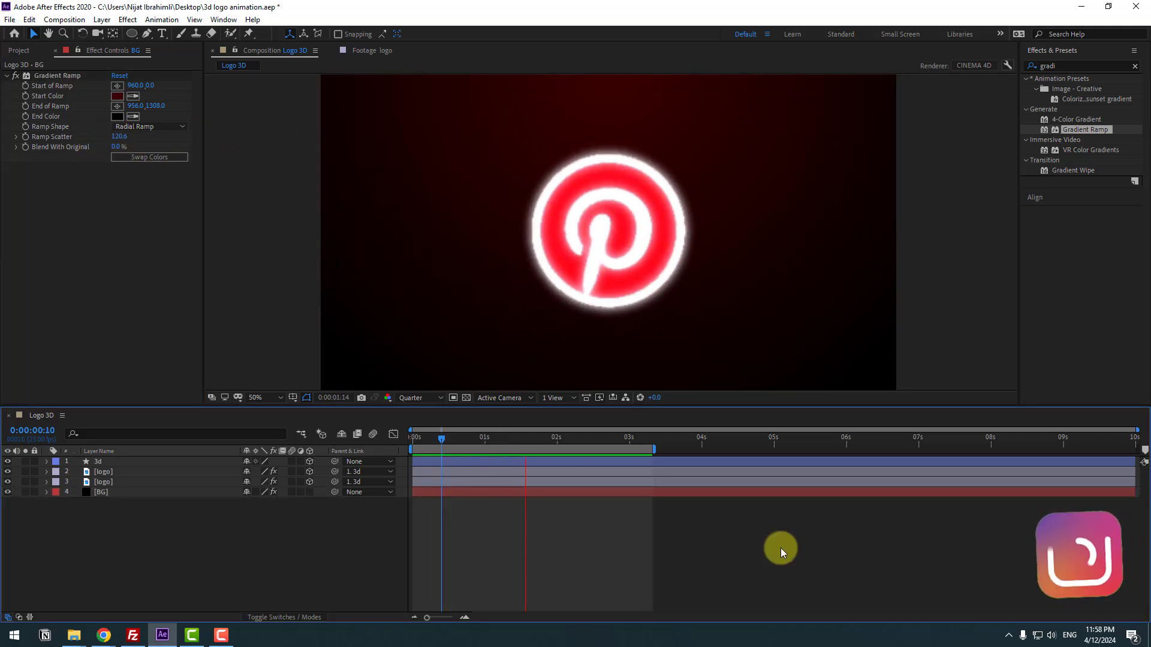